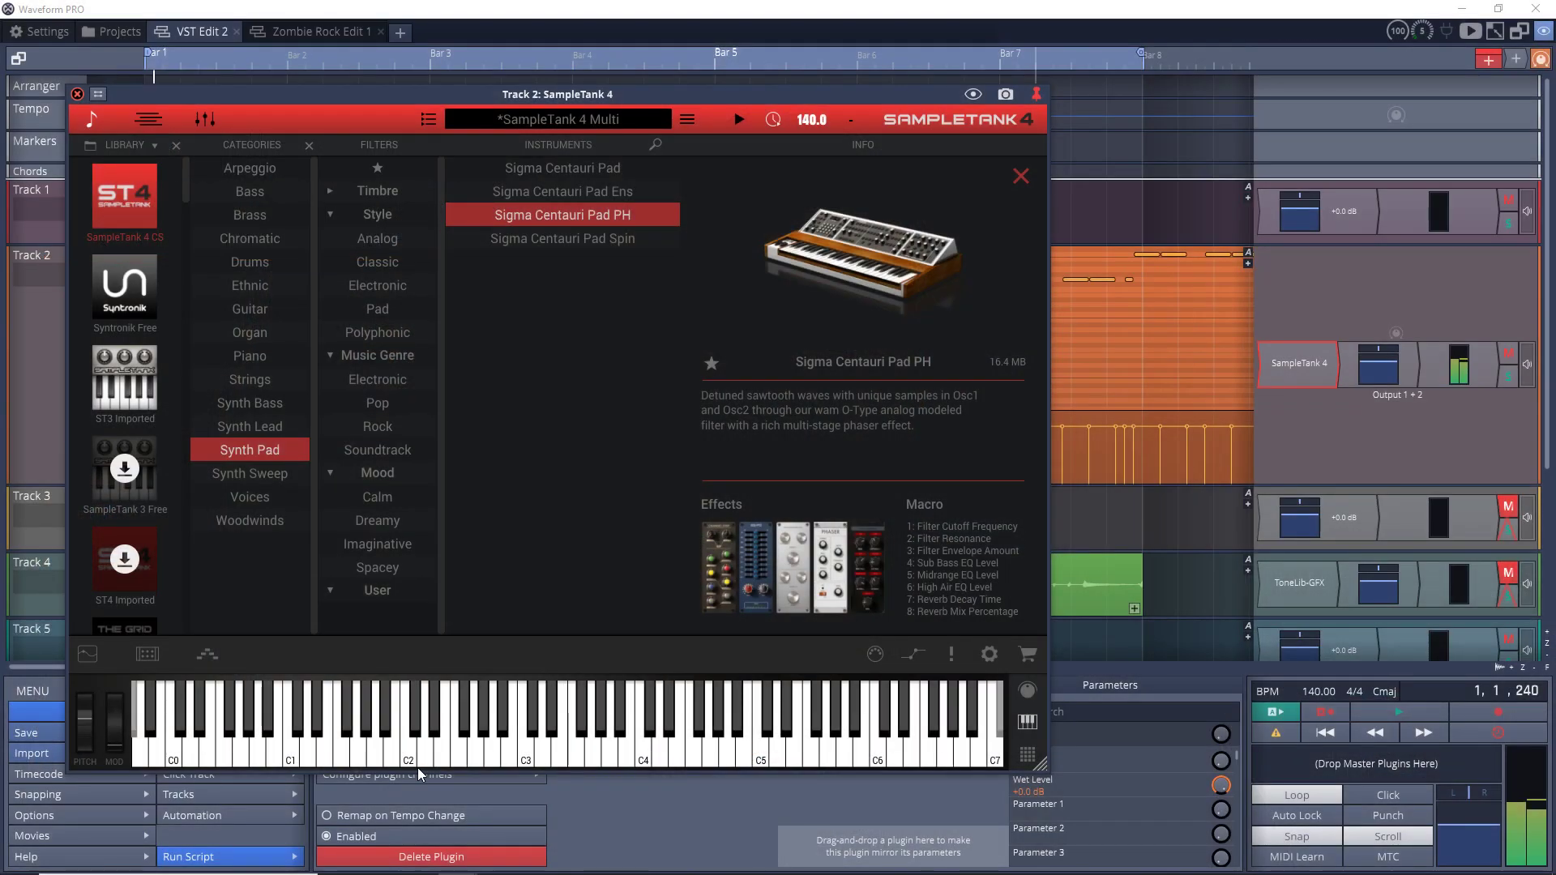
Audition the Sigma Centauri Pad PH synth pad and the Hot Horn Section brass instrument with keyboard notes.
click(524, 755)
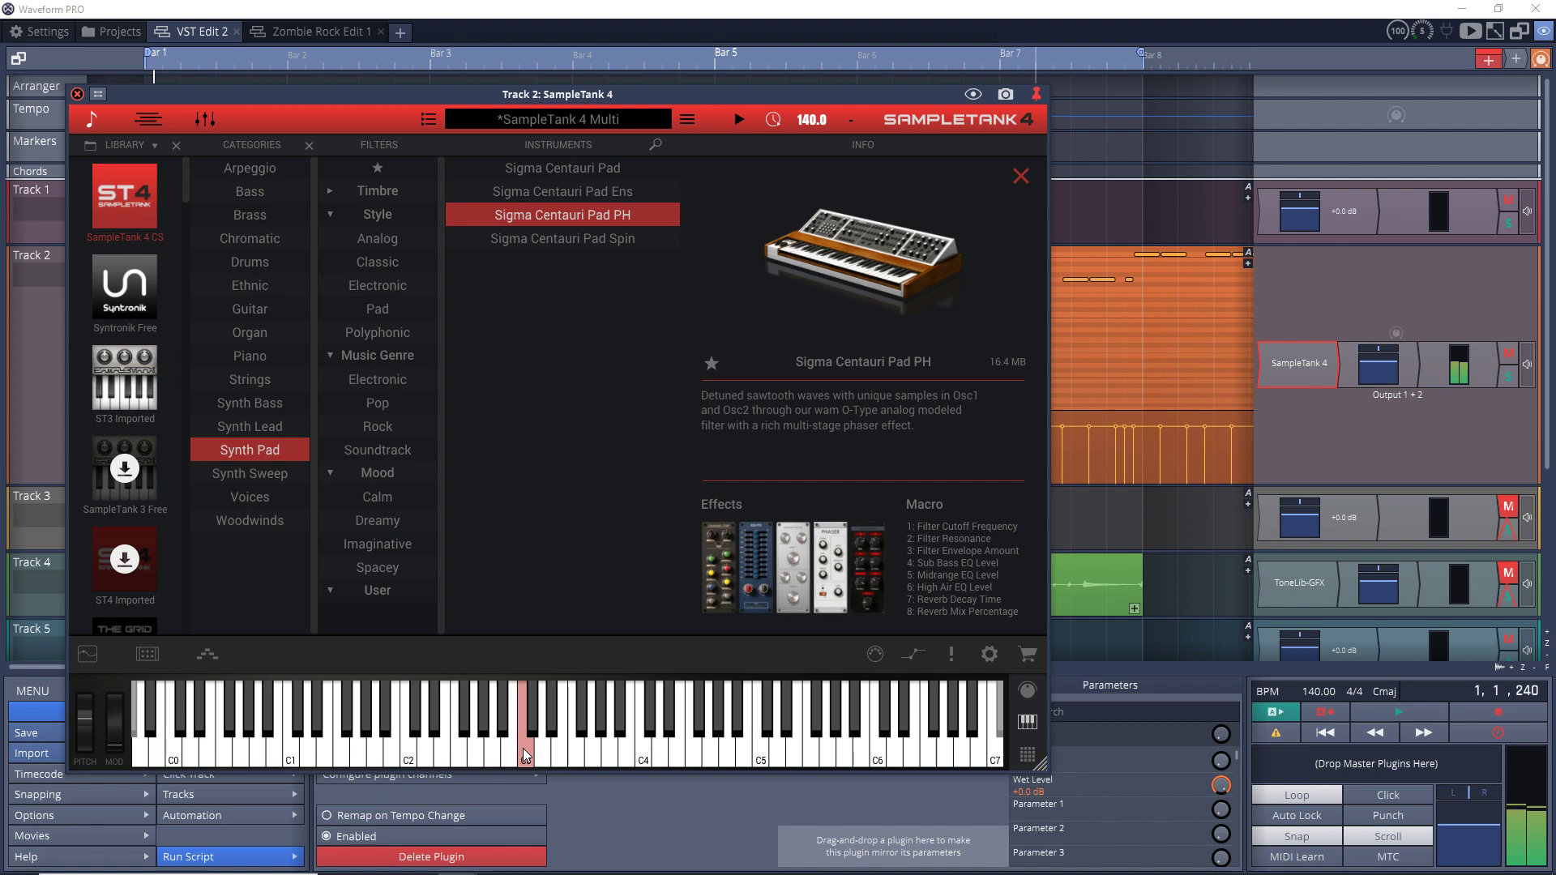
click(363, 430)
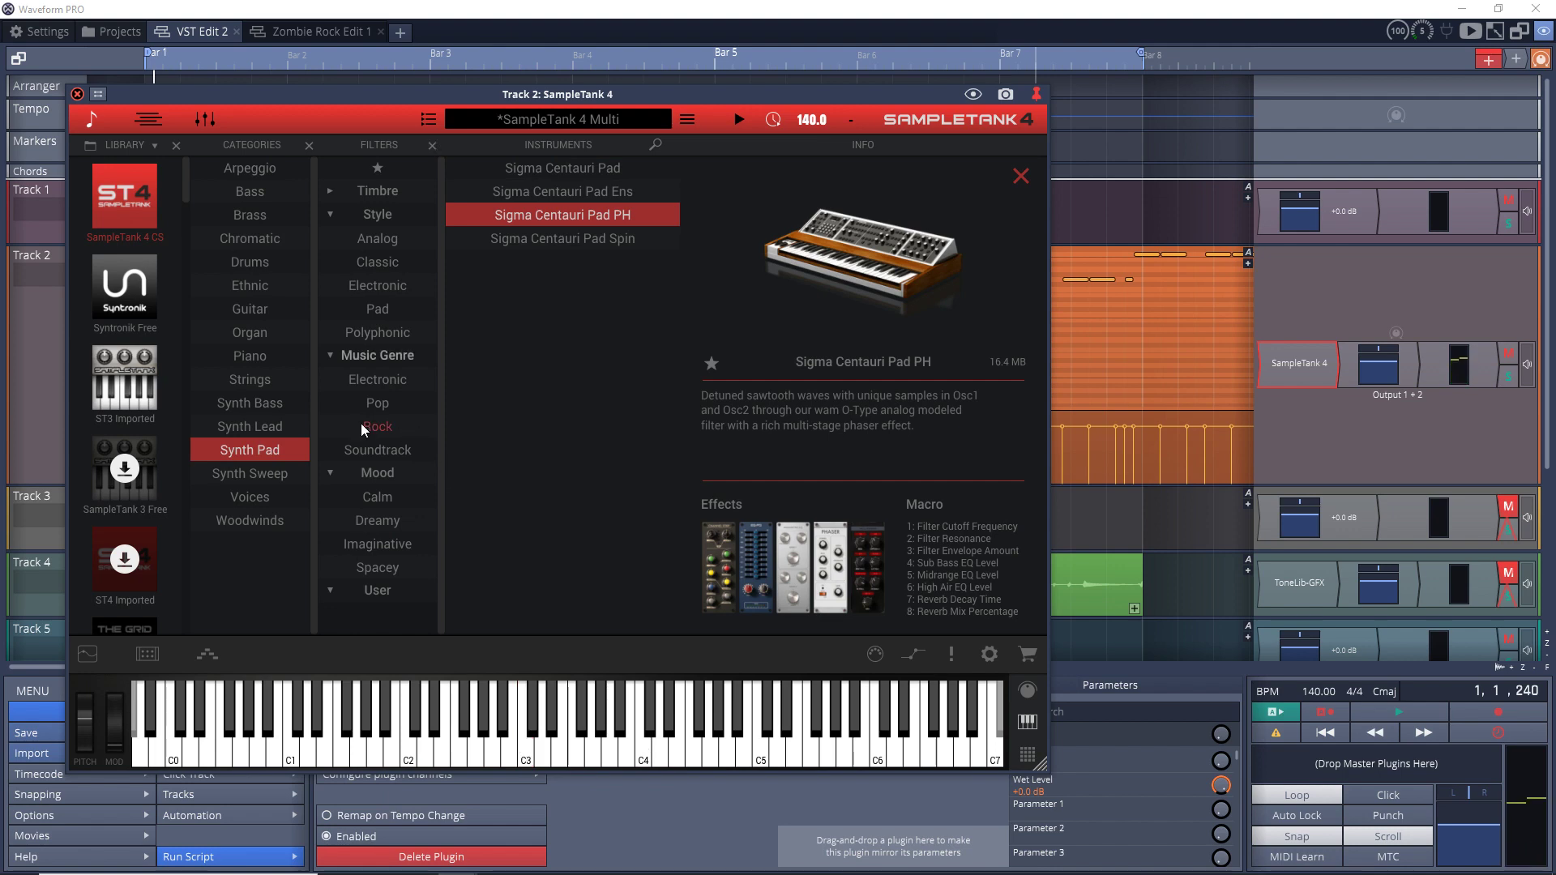
click(267, 451)
click(249, 262)
click(562, 191)
click(173, 757)
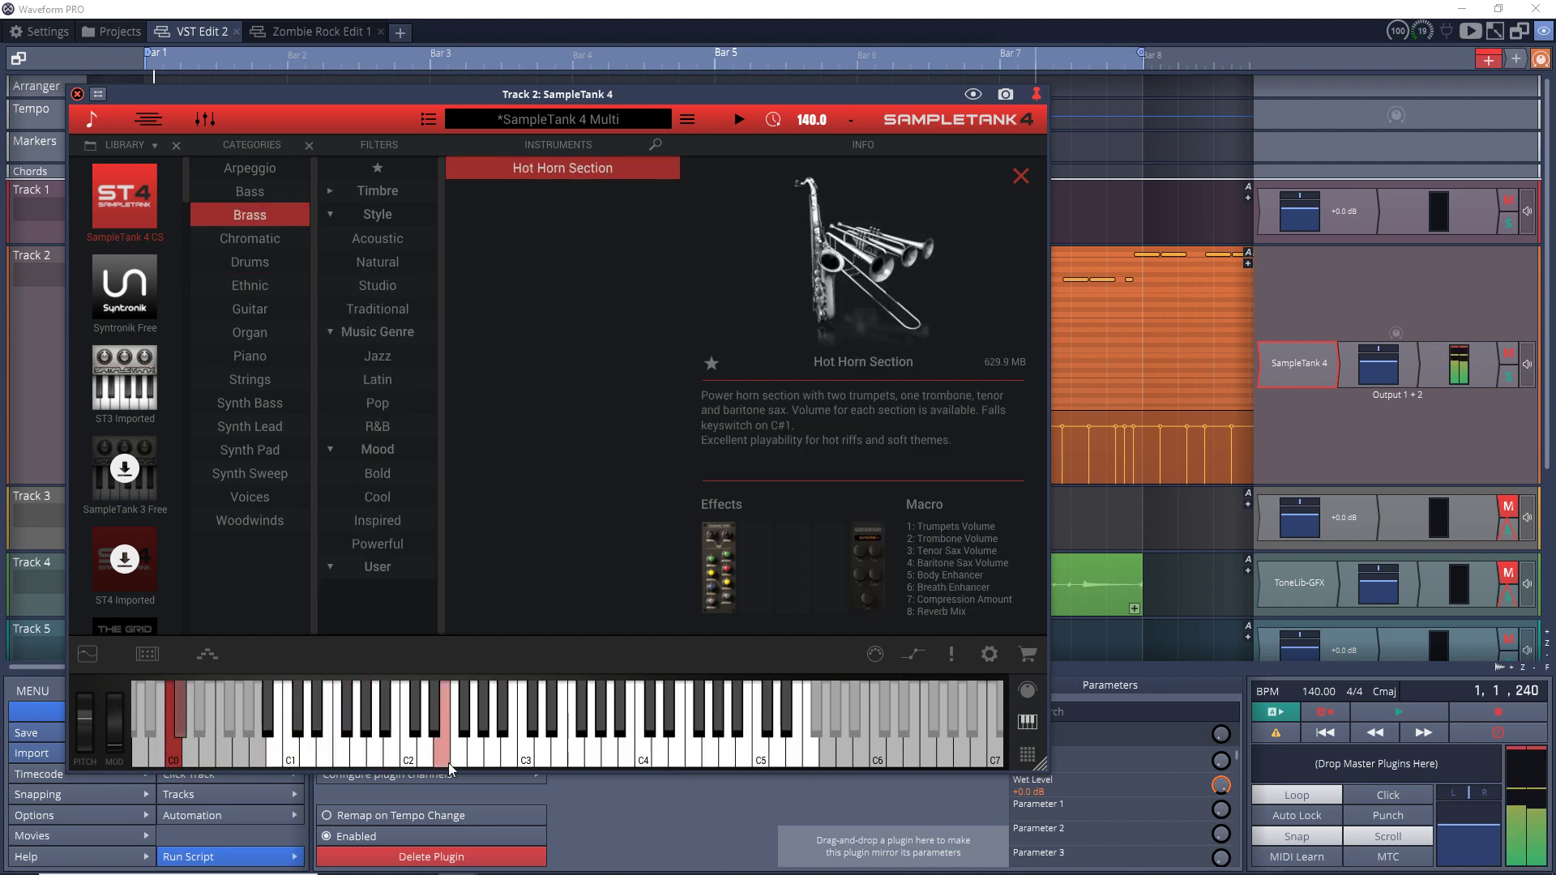
click(443, 753)
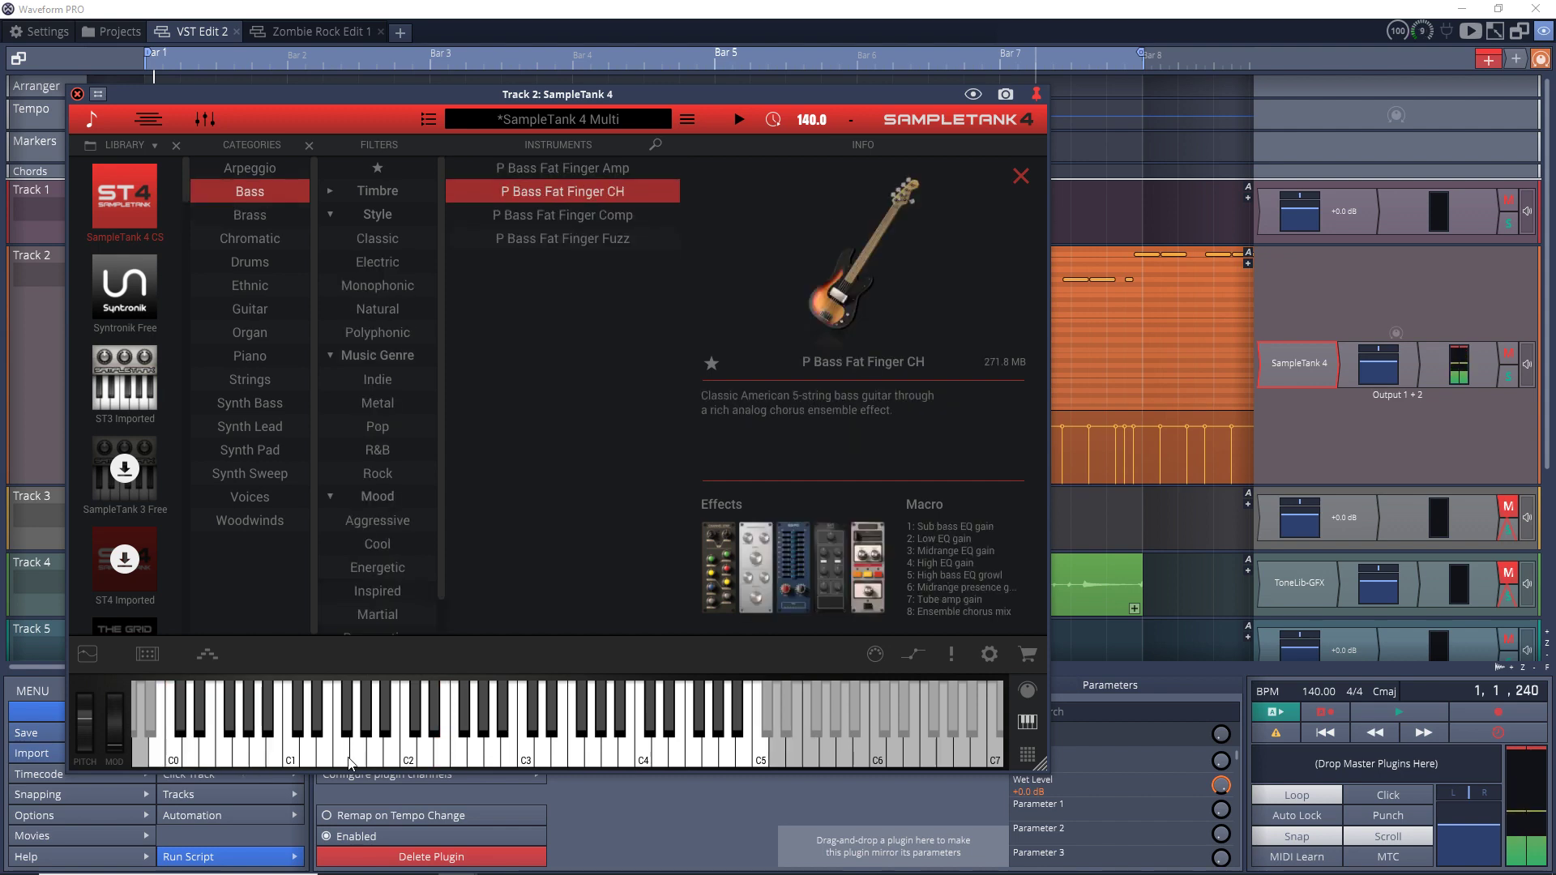
Play a short low-register bass phrase with the P Bass Fat Finger CH instrument.
click(294, 754)
click(317, 754)
click(340, 753)
click(294, 753)
click(274, 758)
click(241, 752)
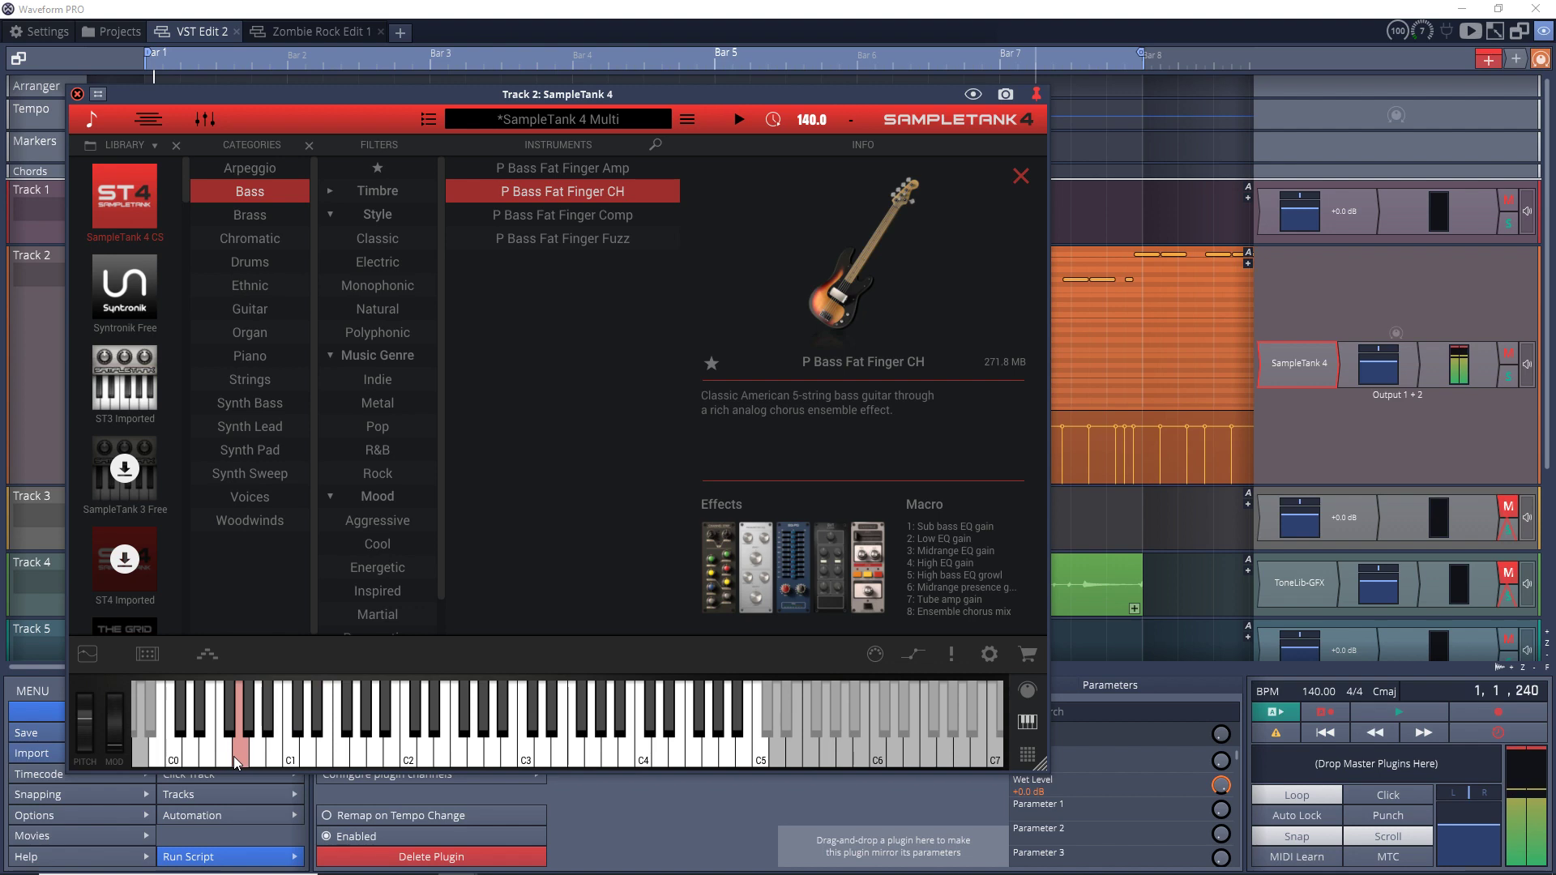
Show the effects rack for Studio Vibes Dyna Clean and play an ascending run of notes.
click(148, 654)
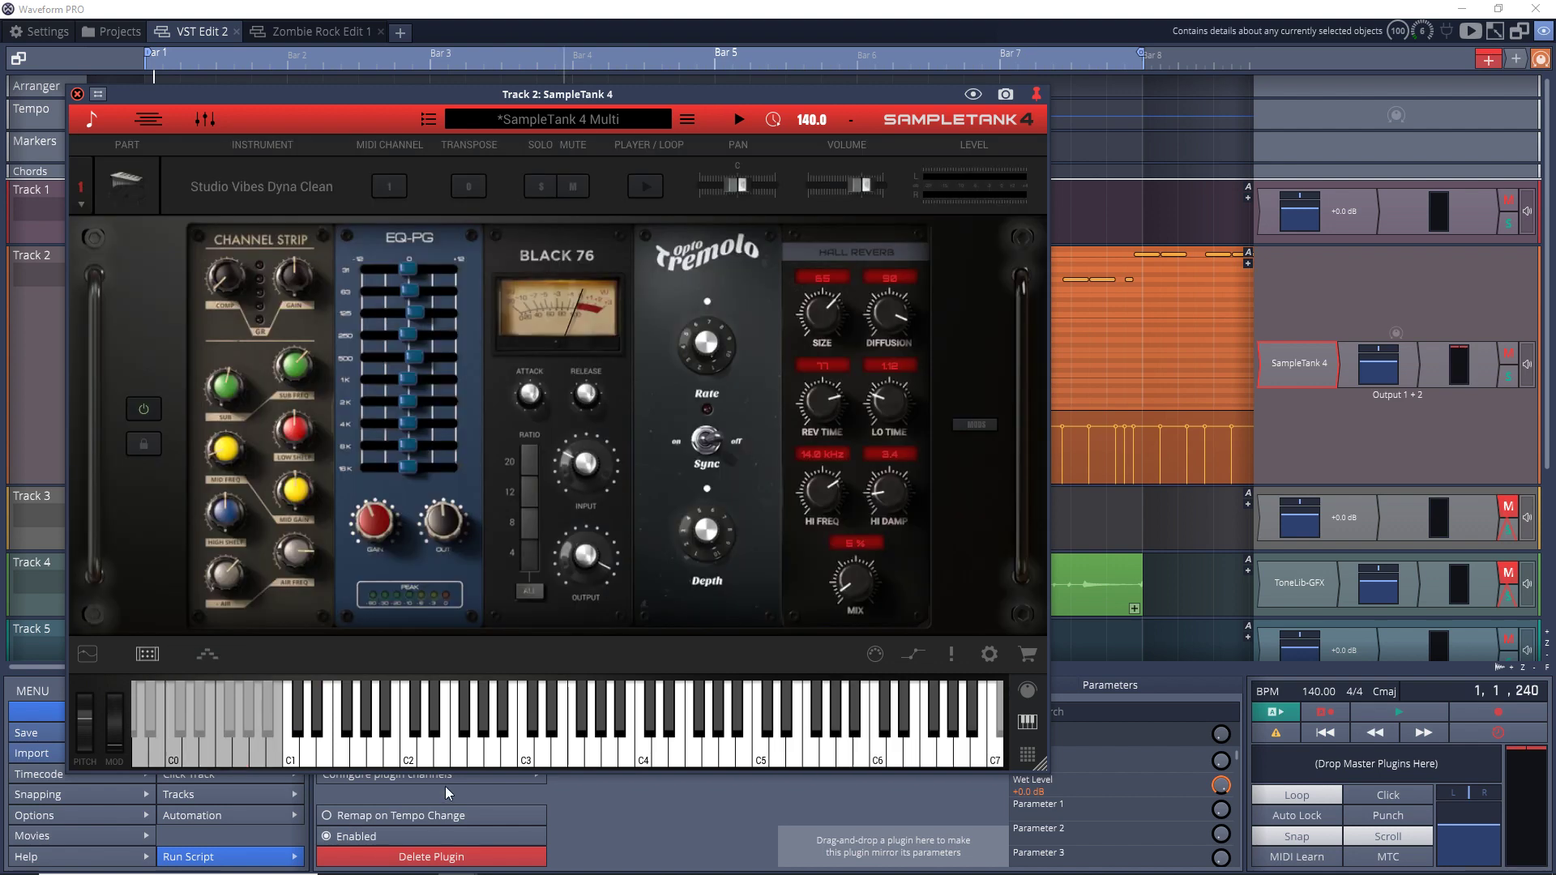
click(442, 758)
click(463, 758)
click(492, 758)
click(545, 758)
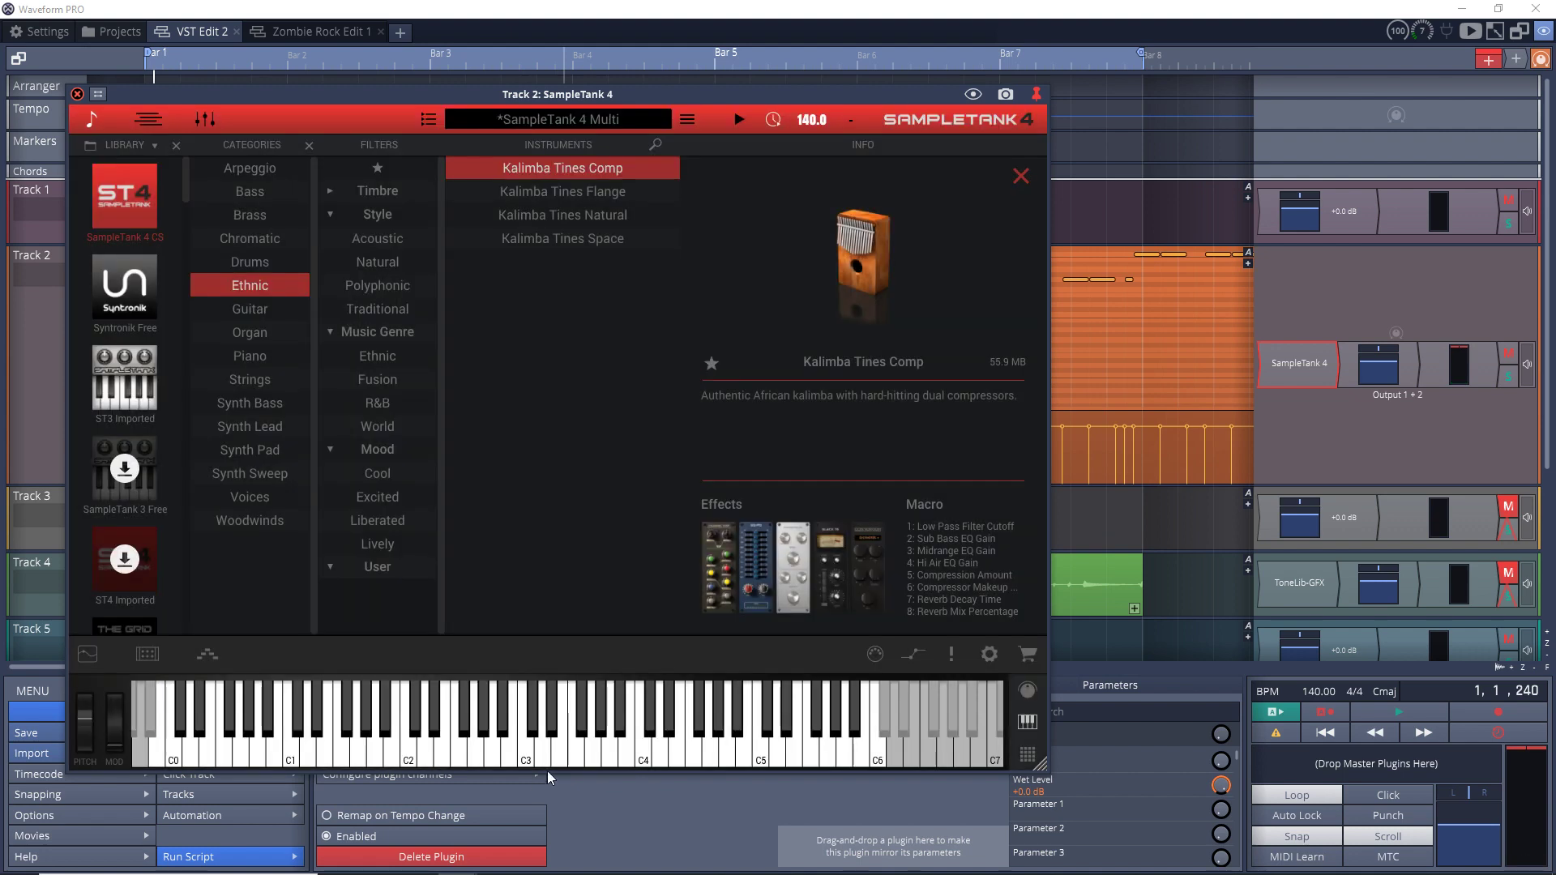
Audition Kalimba Tines Comp with two descending notes and switch to the mixer page.
click(511, 757)
click(460, 758)
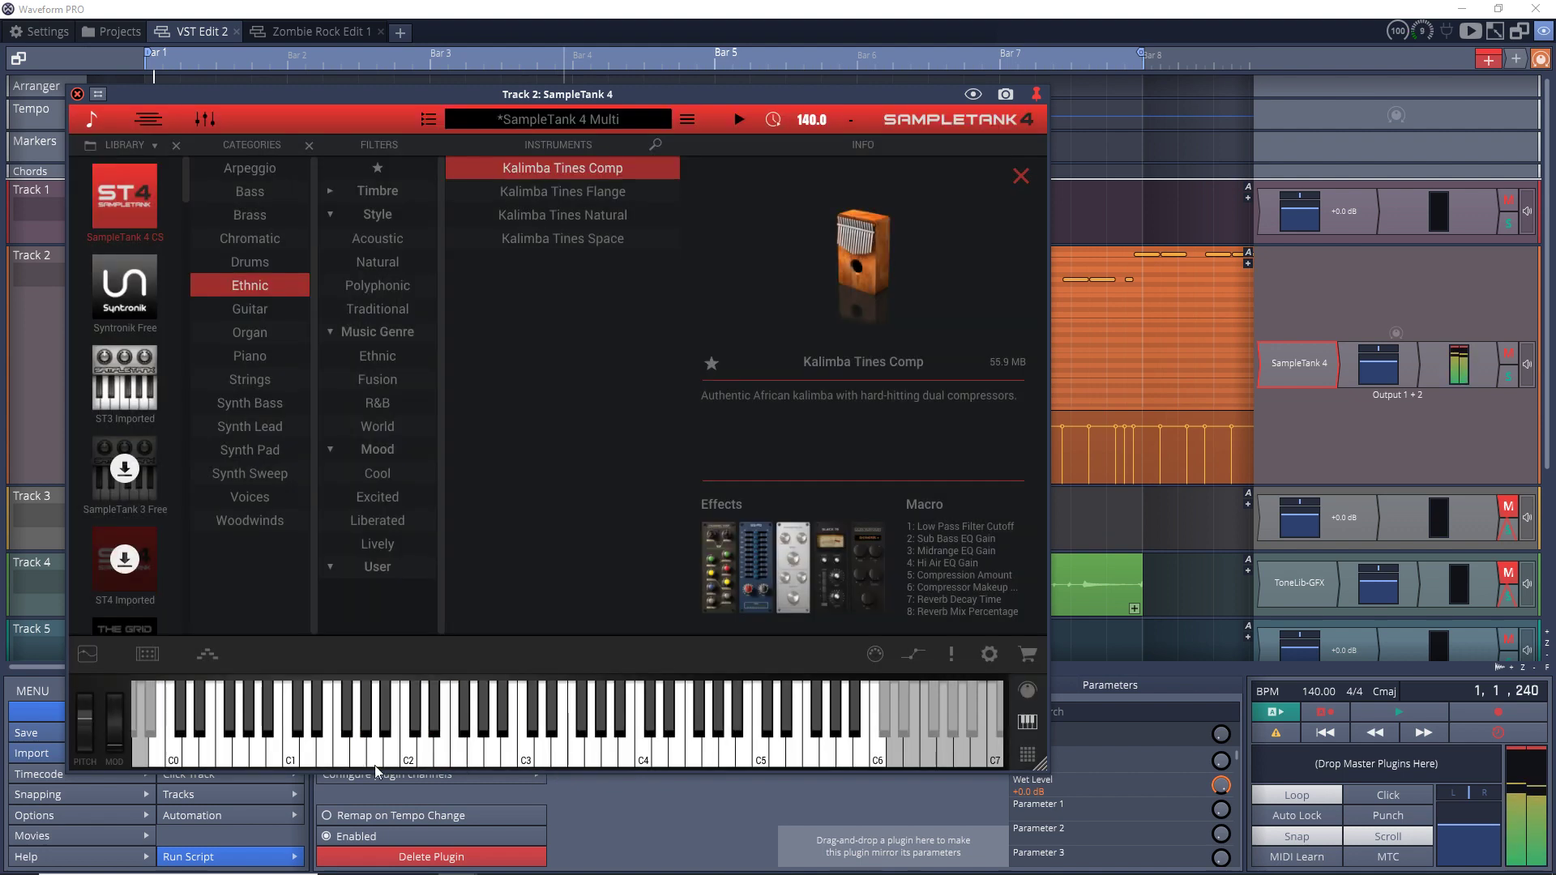
click(205, 119)
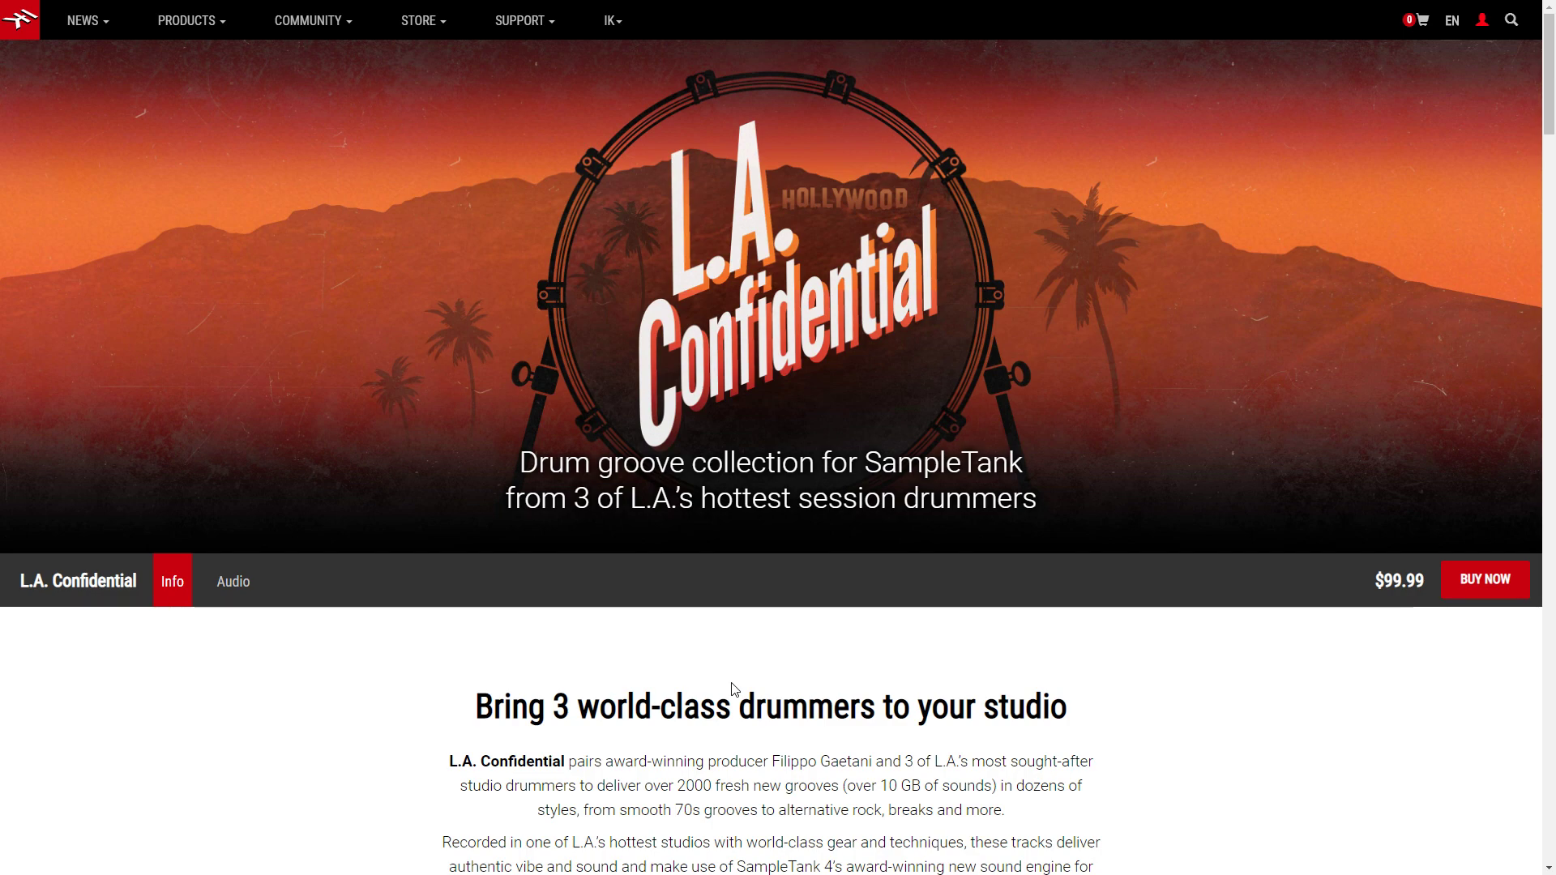
Read through the L.A. Confidential, Alternate Keys and Clavitube product pages for SampleTank.
scroll(734, 689, down, 10)
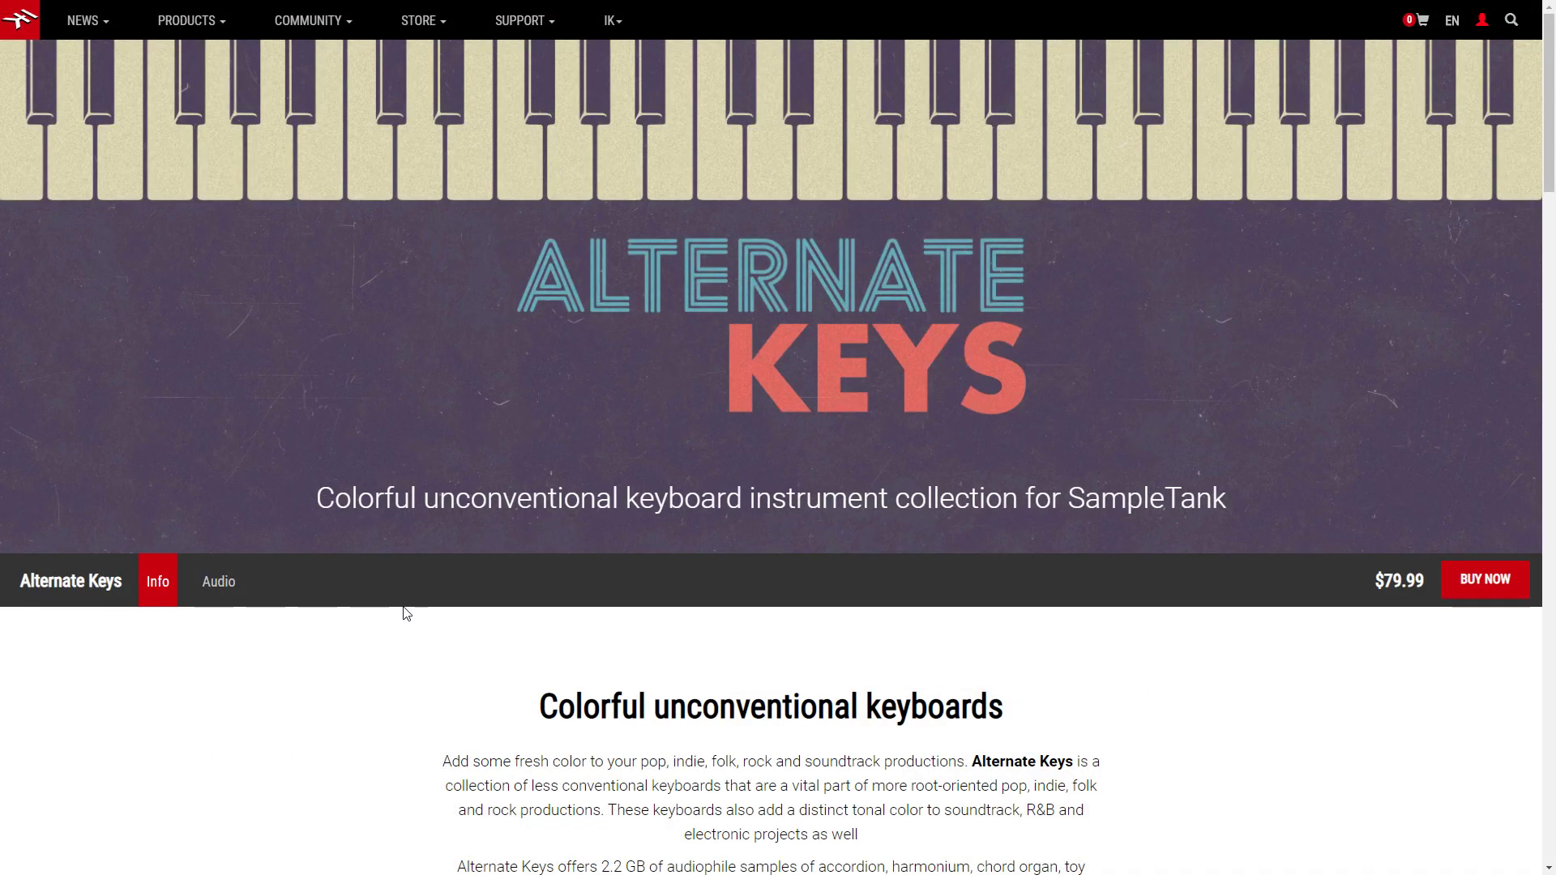
scroll(406, 613, down, 15)
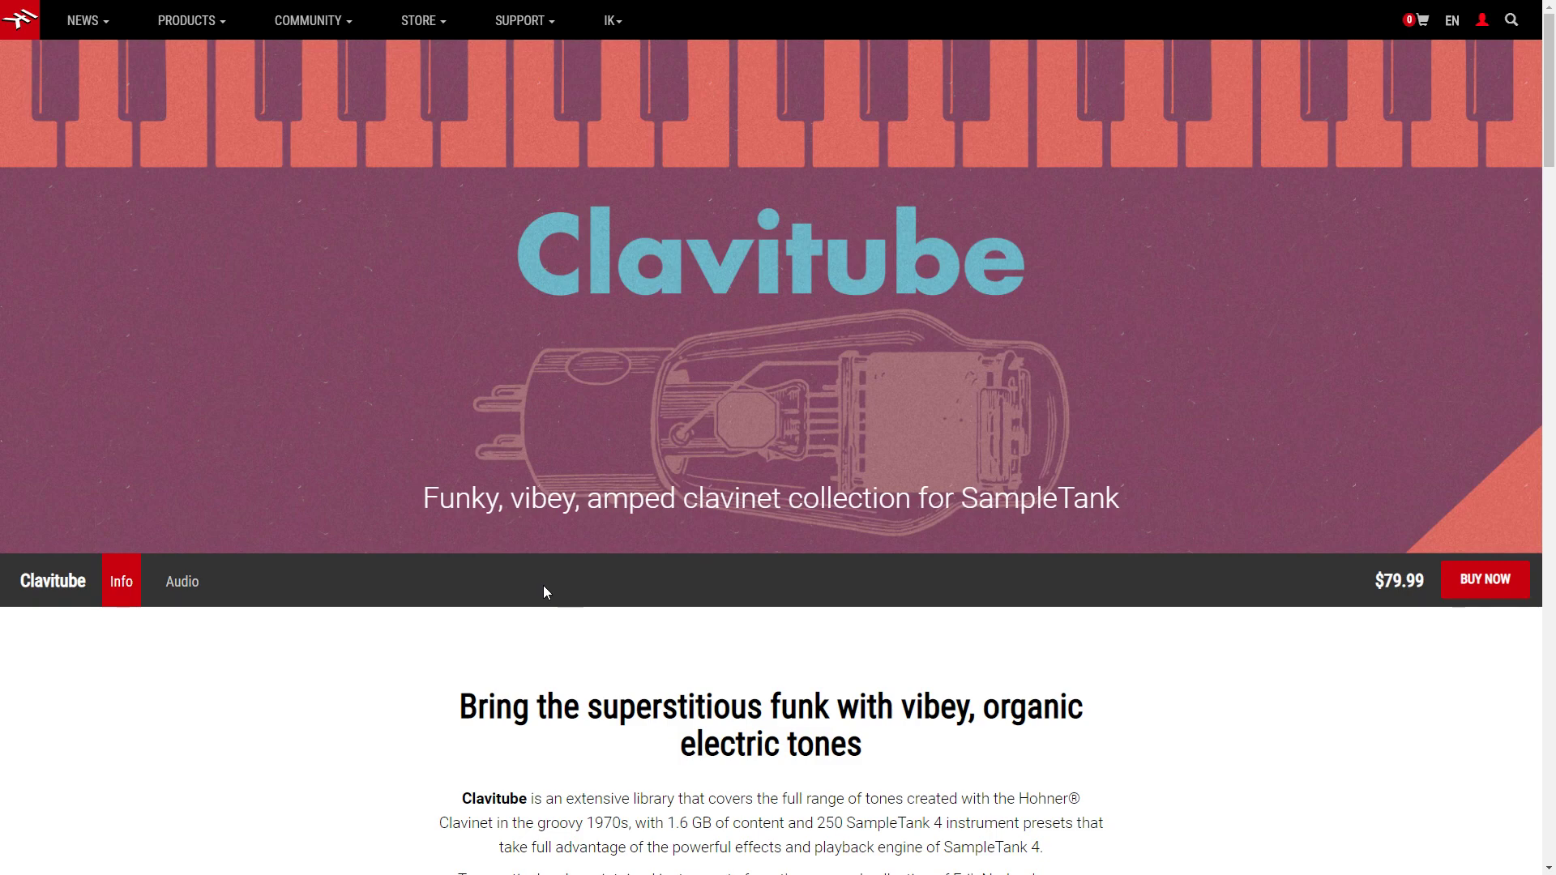
scroll(544, 587, down, 10)
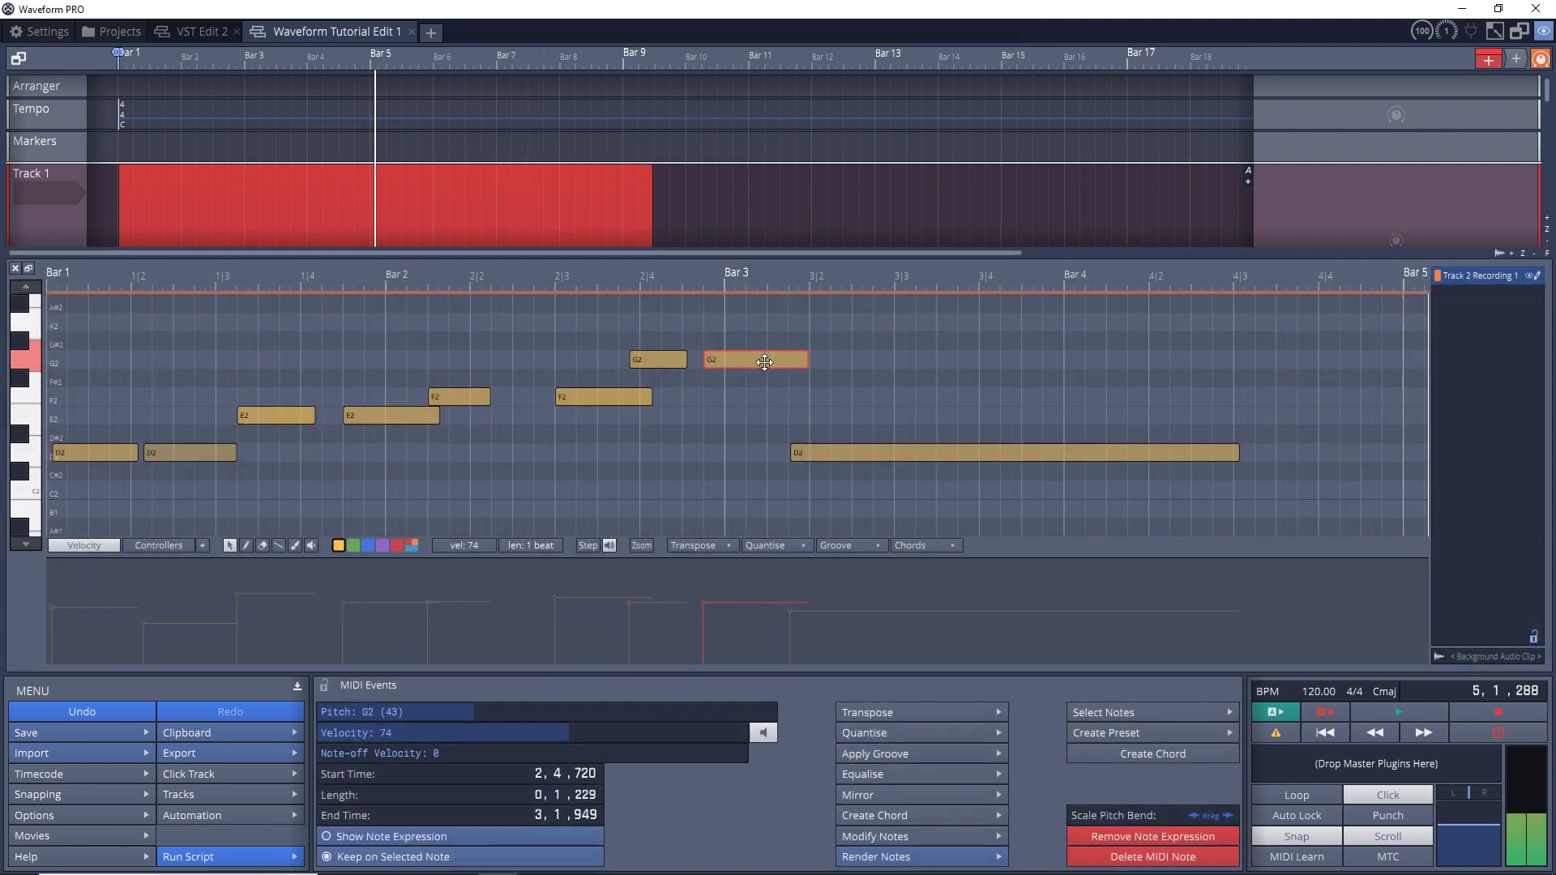
Move the selected G2 note to start at 3, 1, 000 and open the quantise options.
drag(753, 362, 768, 362)
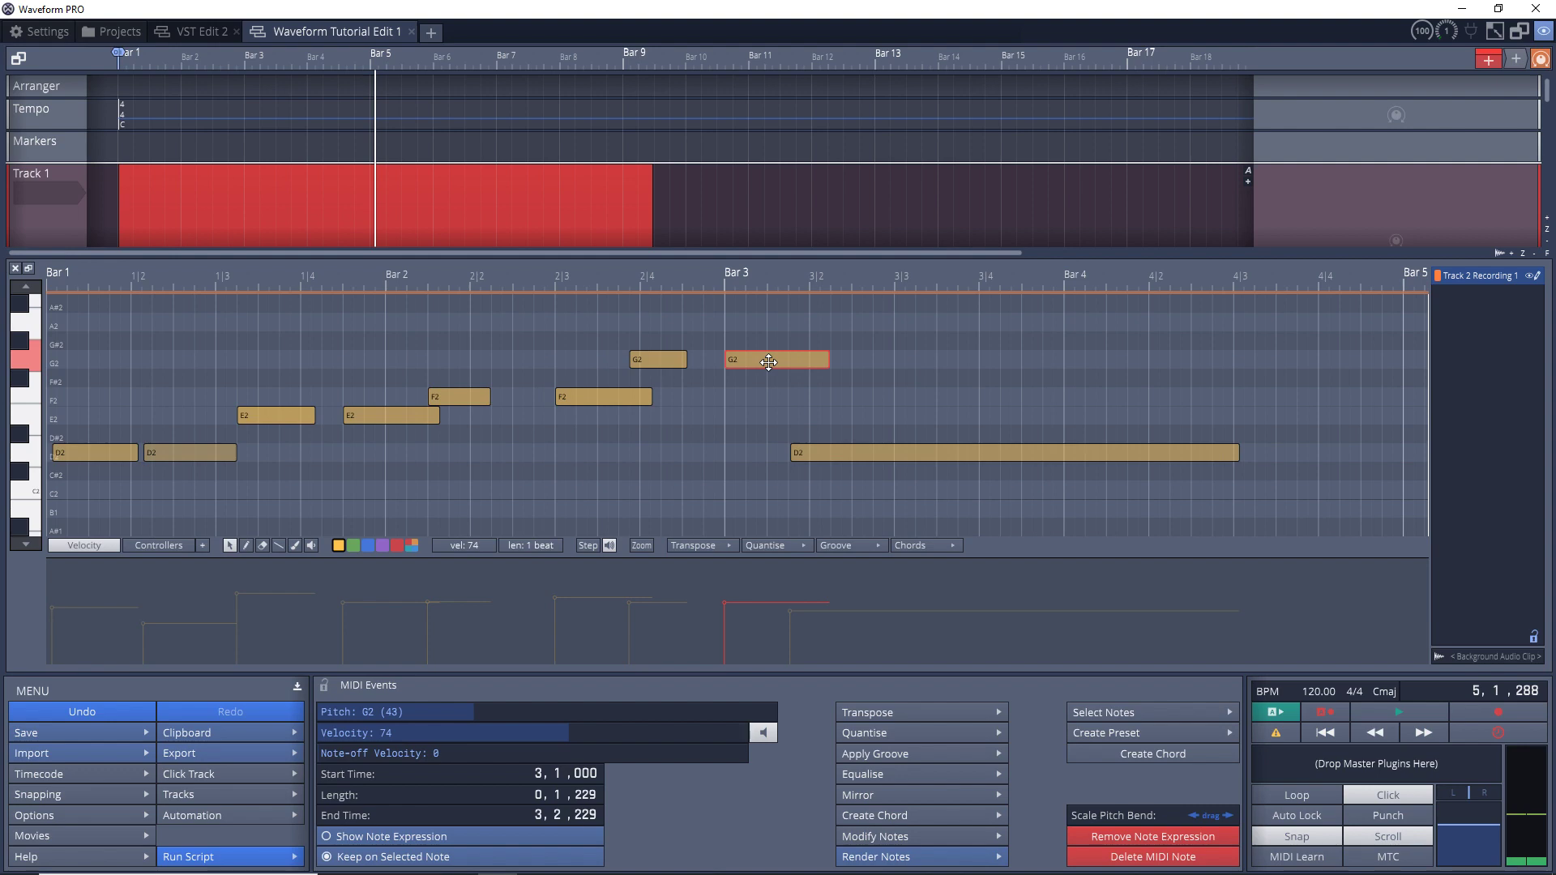
click(783, 546)
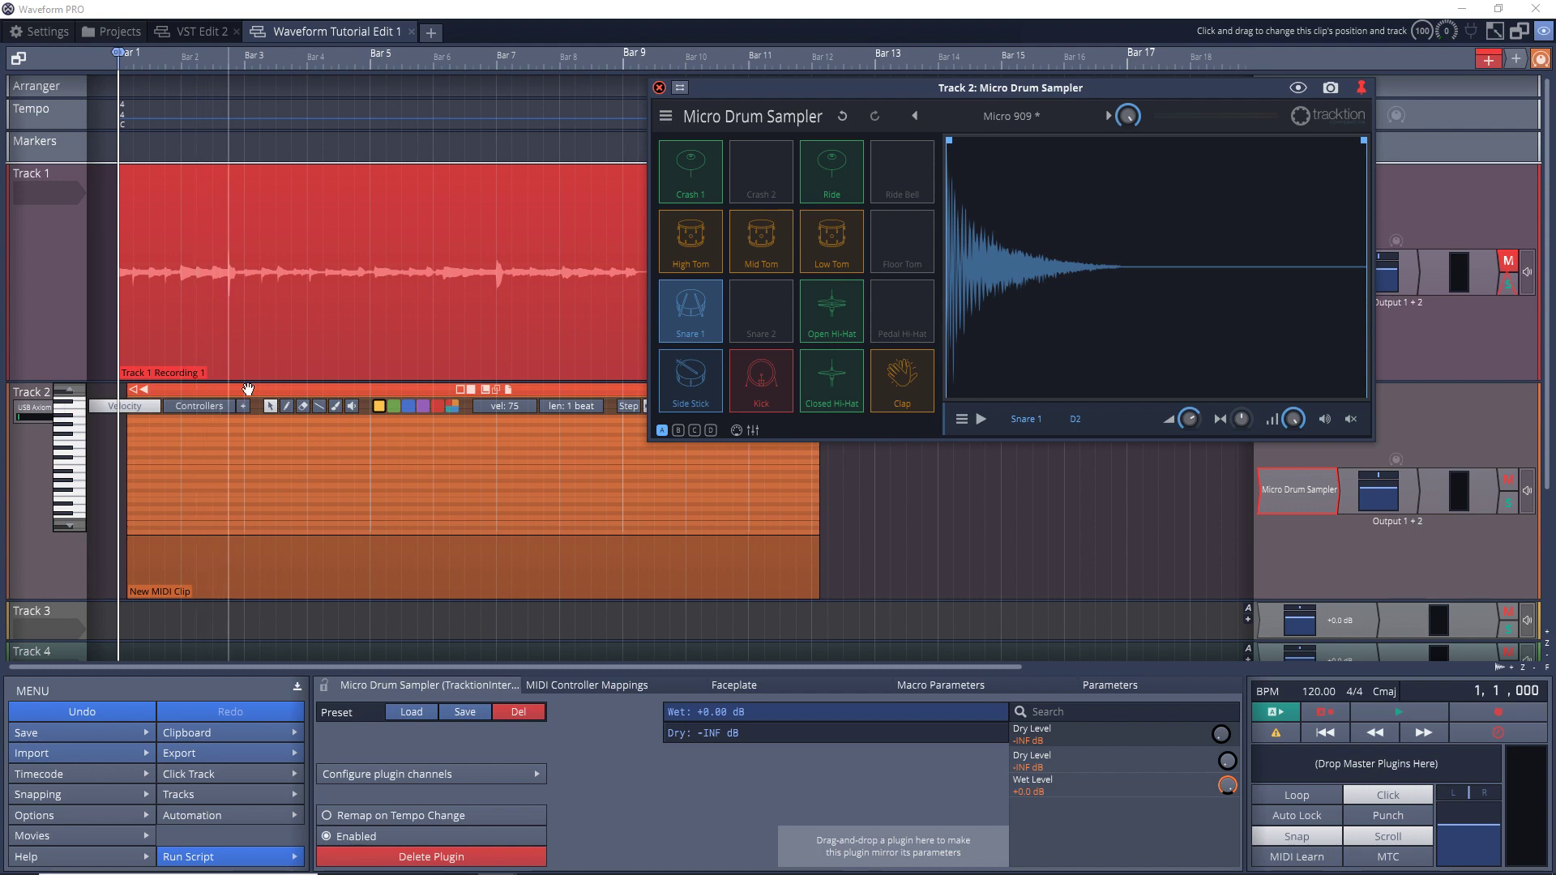
Set the pattern generator of New MIDI Clip on Track 2 to the Bassline style and open its bass presets.
double_click(251, 393)
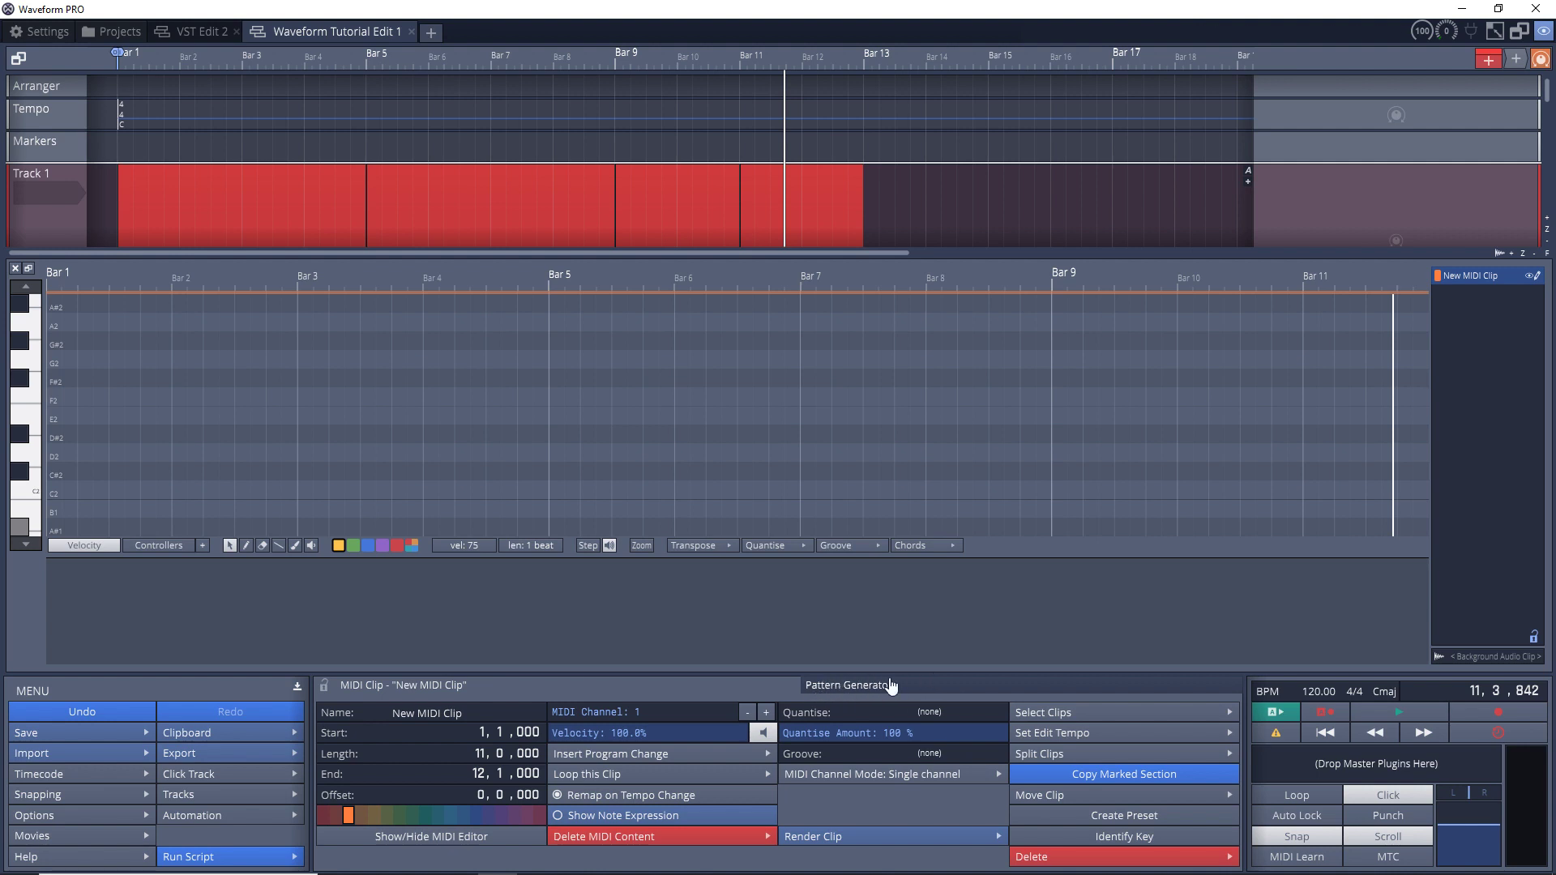
click(885, 682)
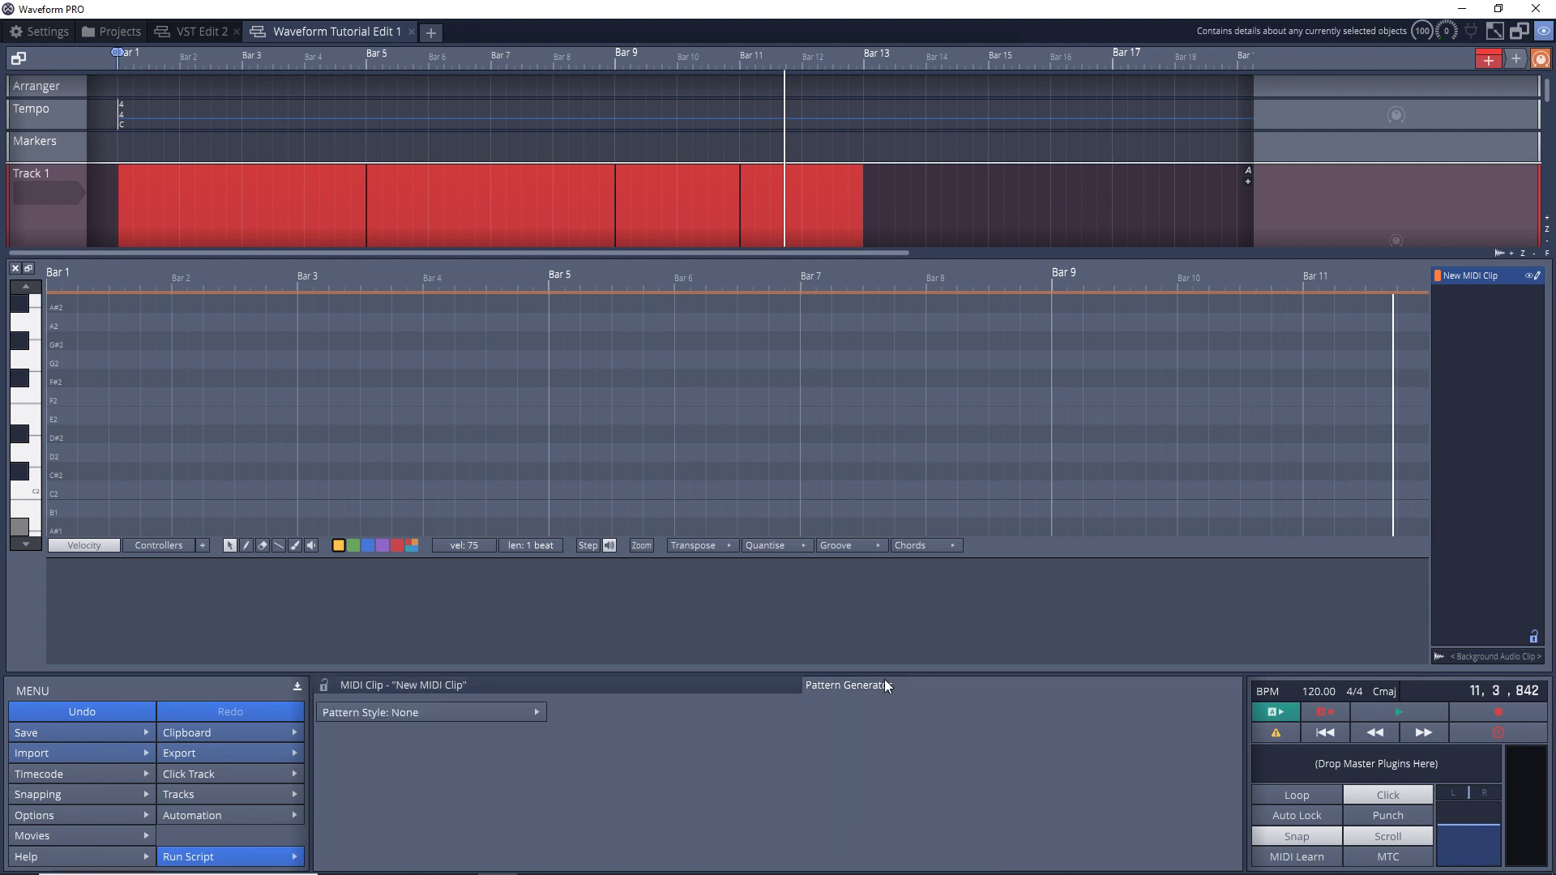
click(495, 714)
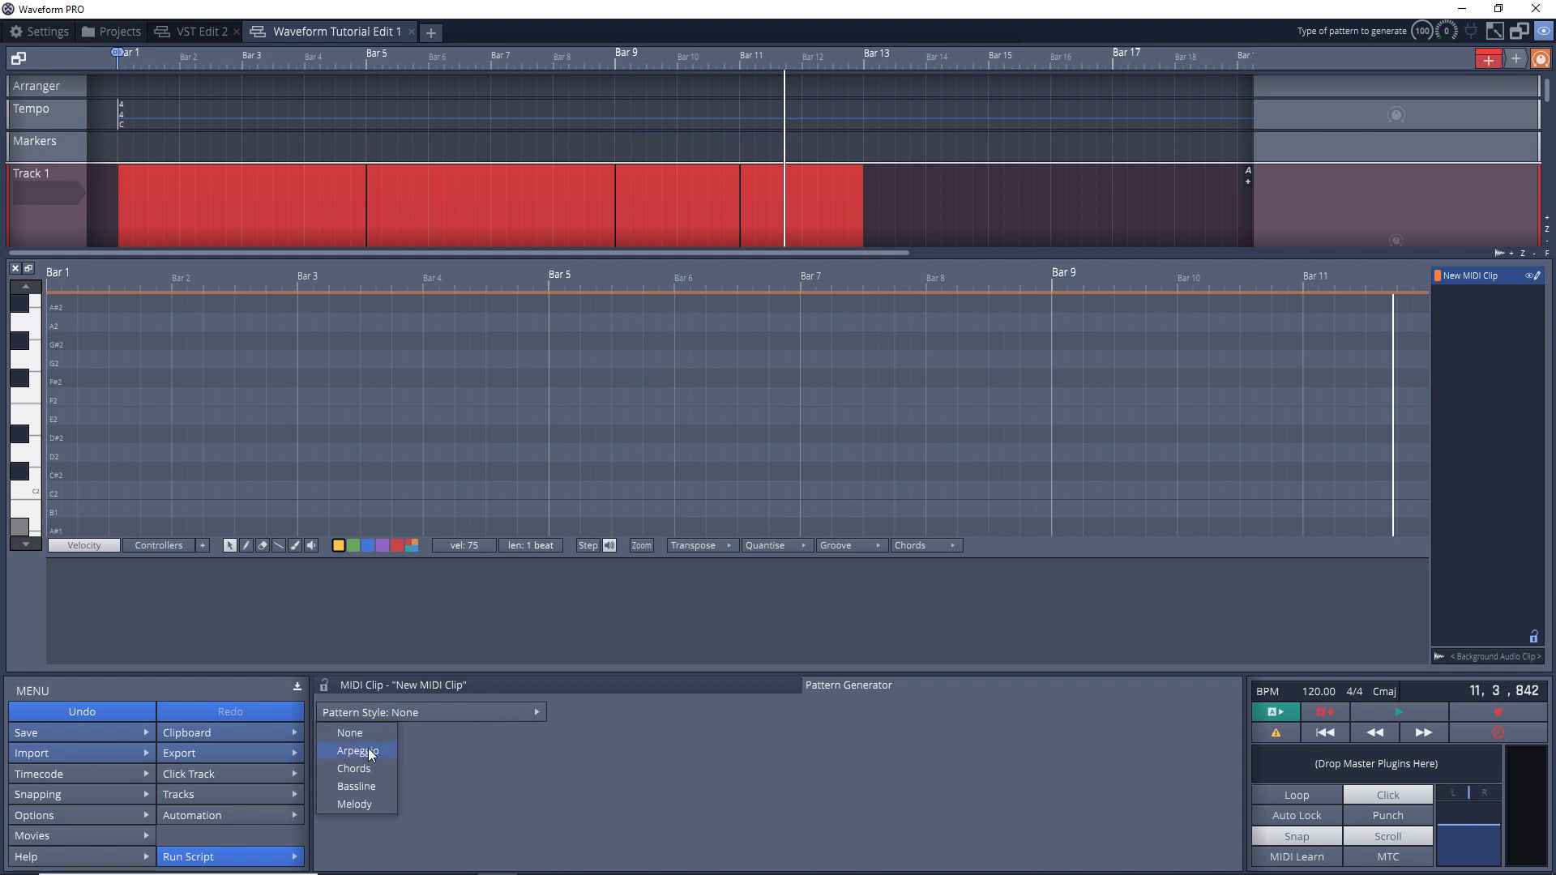
click(356, 786)
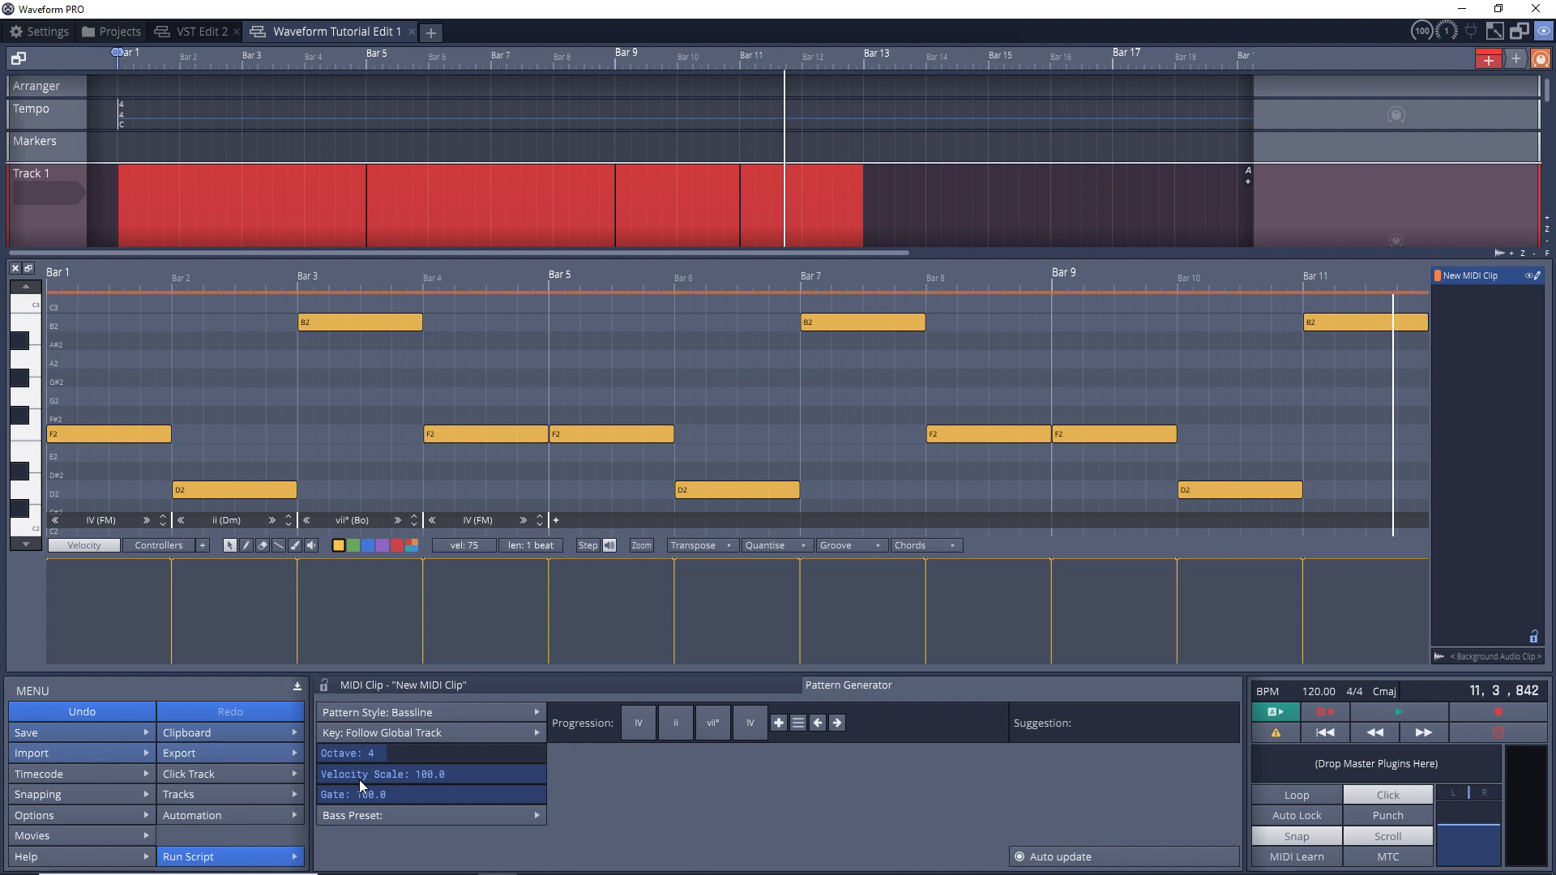
mouse_move(935, 869)
click(361, 815)
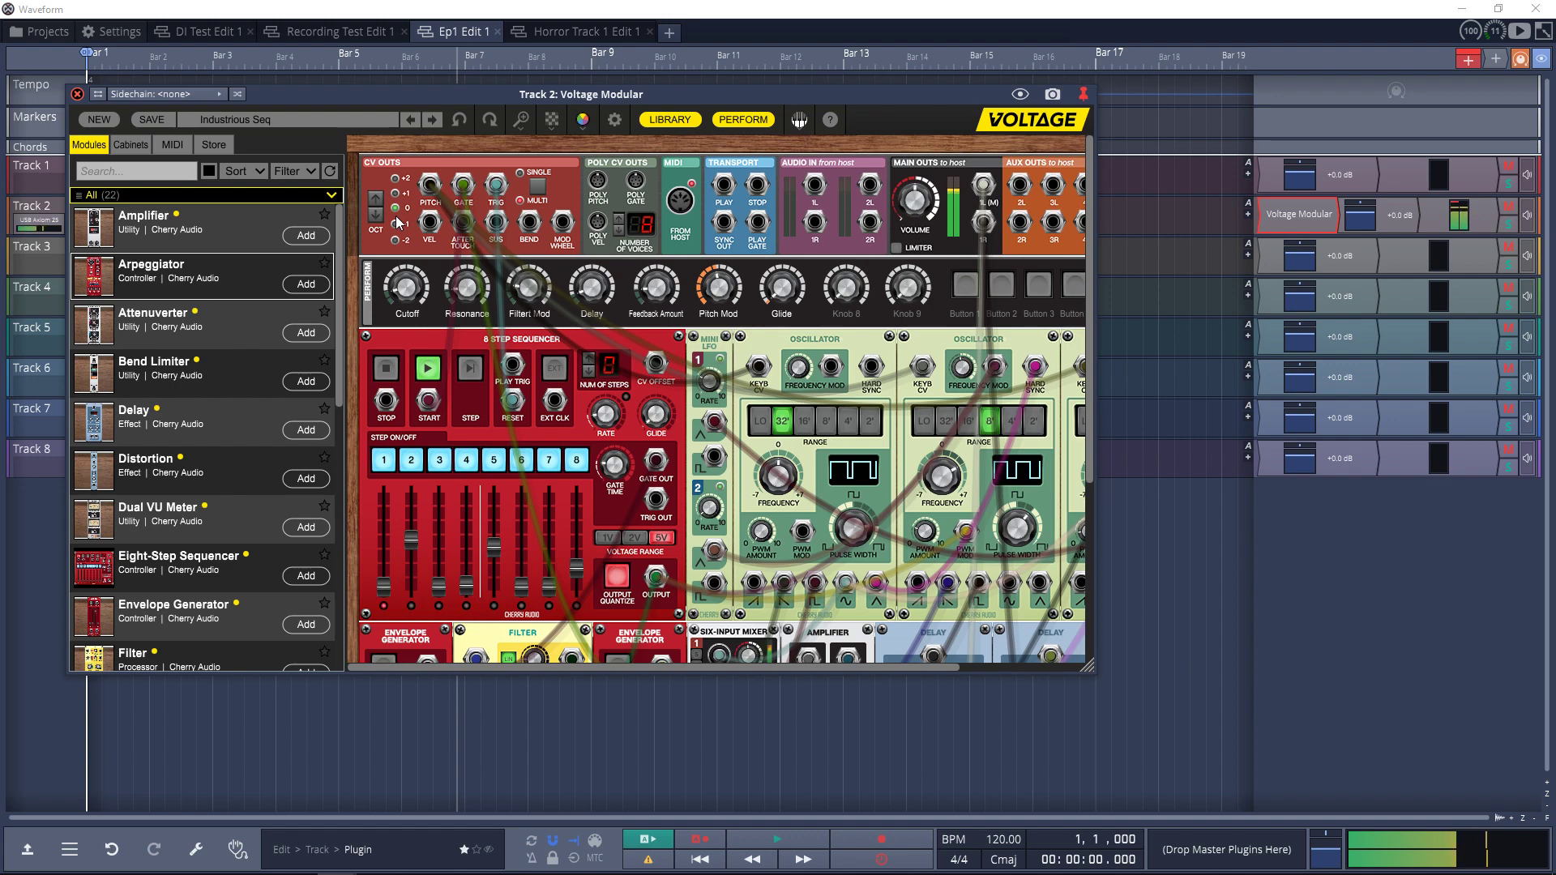
Advance twice through the Voltage Modular presets, starting from Industrious Seq.
click(431, 120)
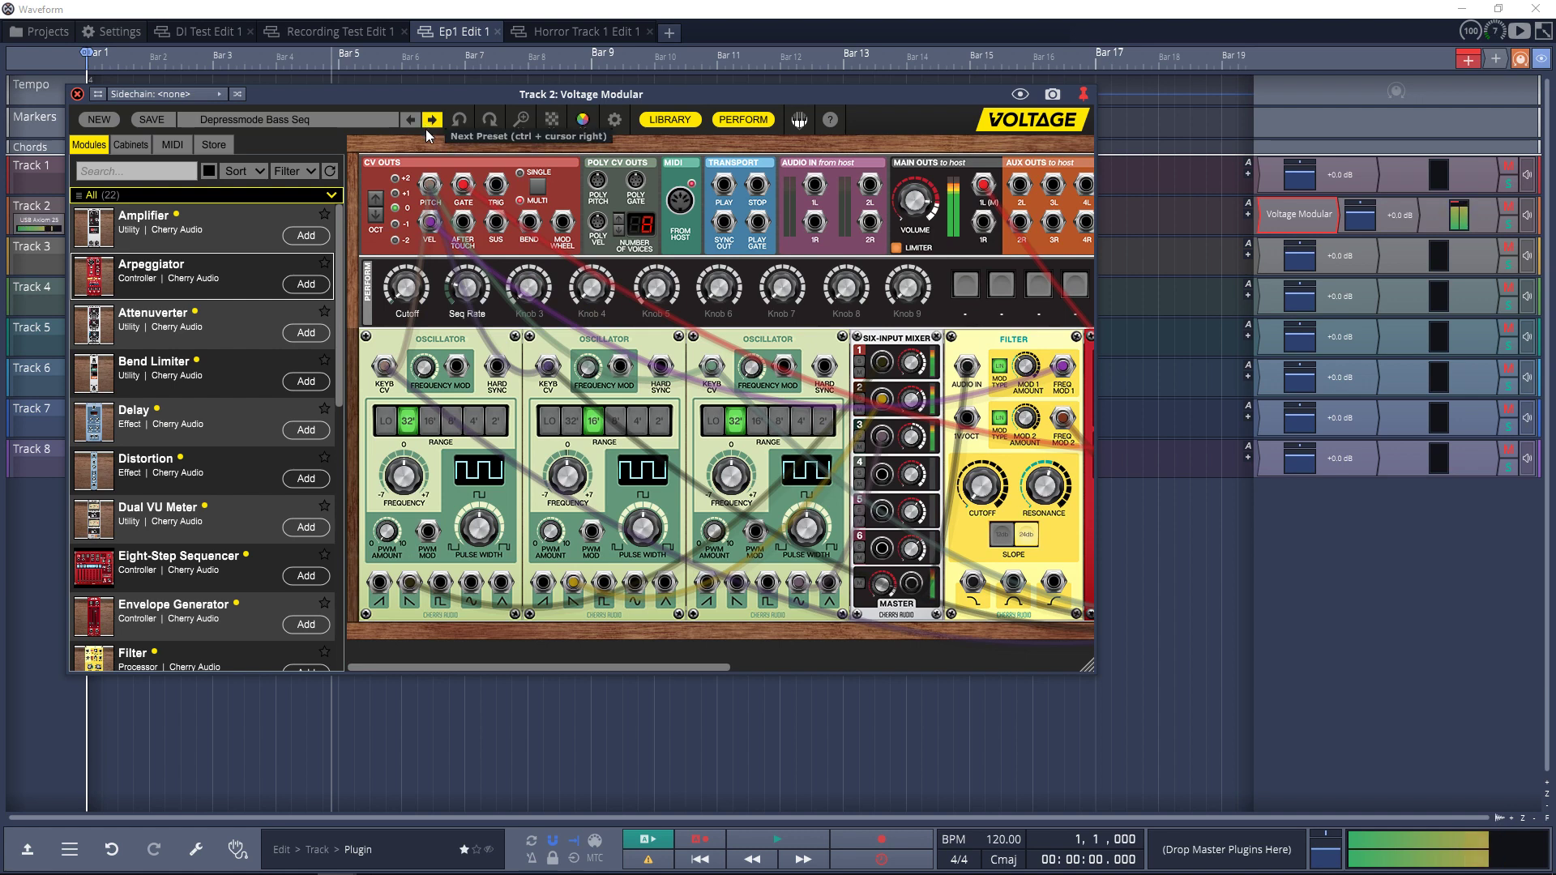
click(431, 124)
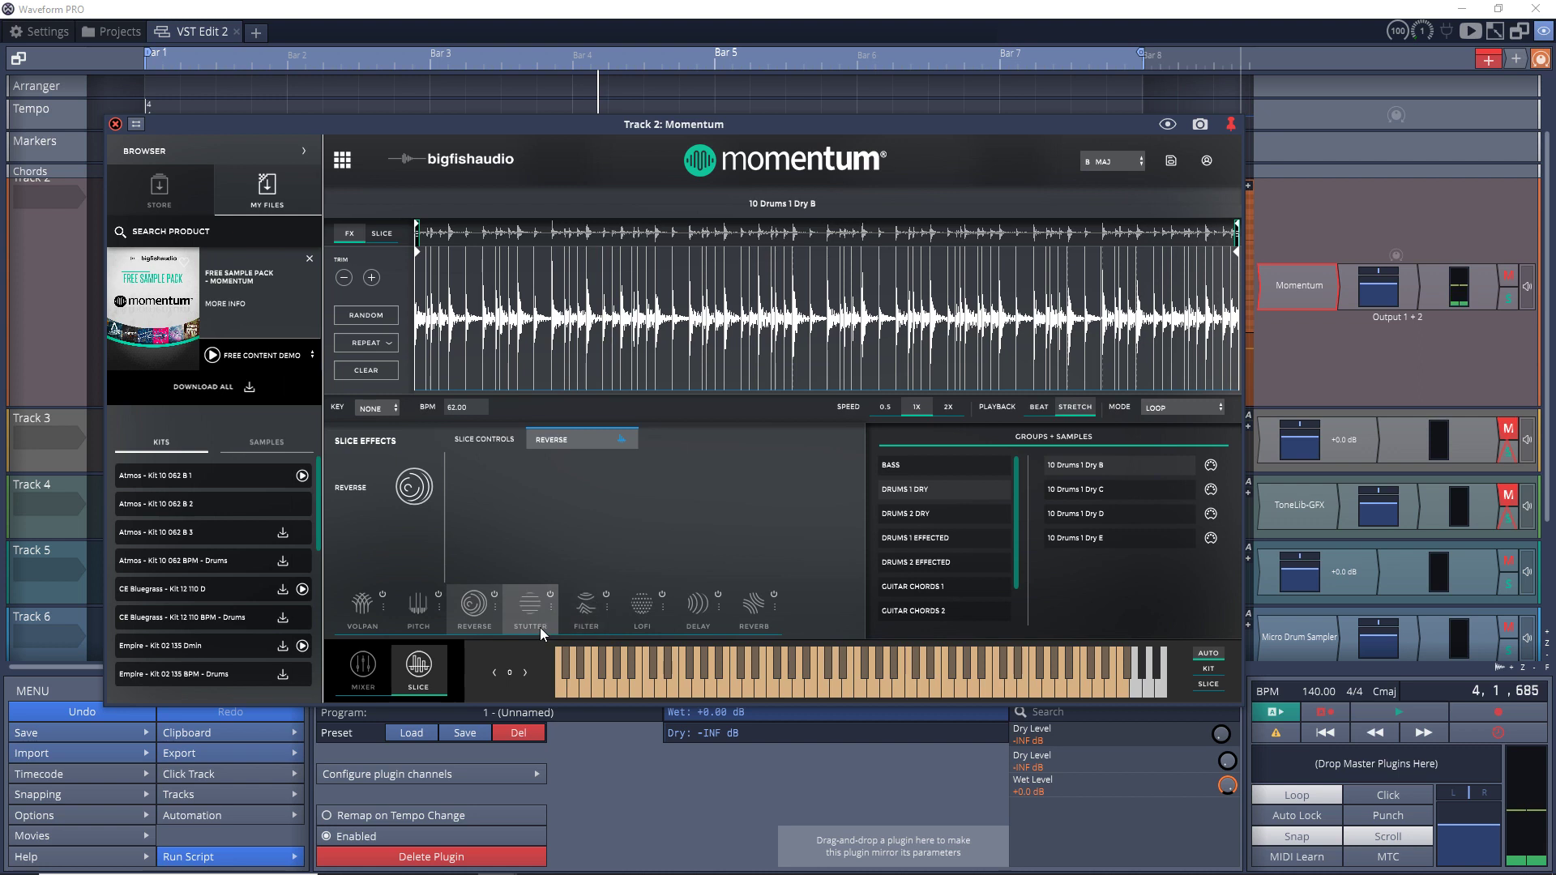
Enable the Stutter slice effect in Momentum and play slices of the 10 Drums 1 Dry B loop to hear it.
click(541, 627)
click(655, 679)
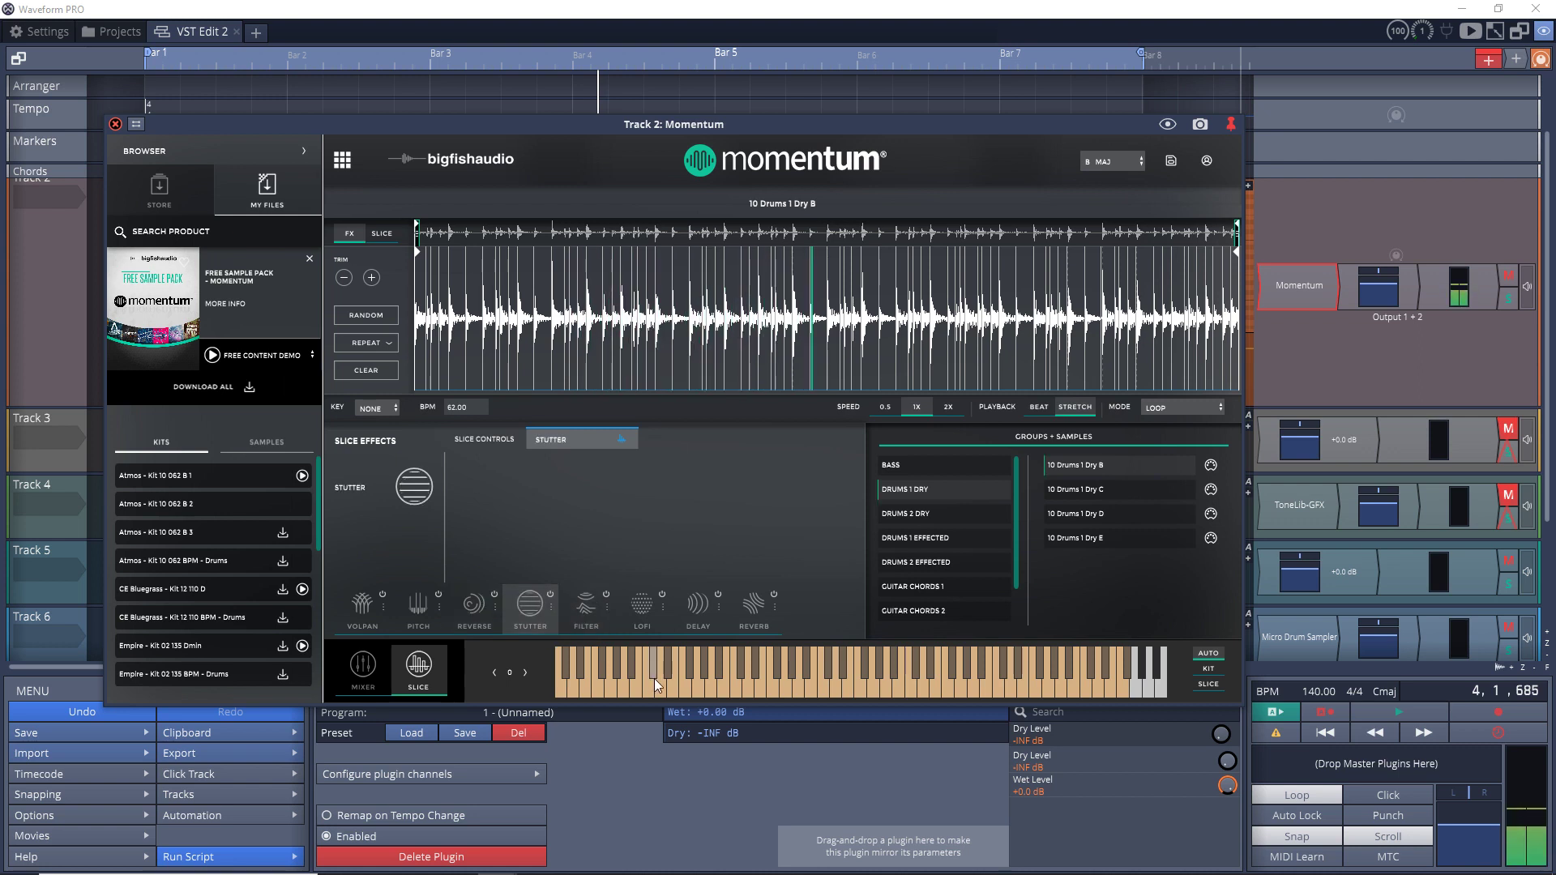
click(550, 596)
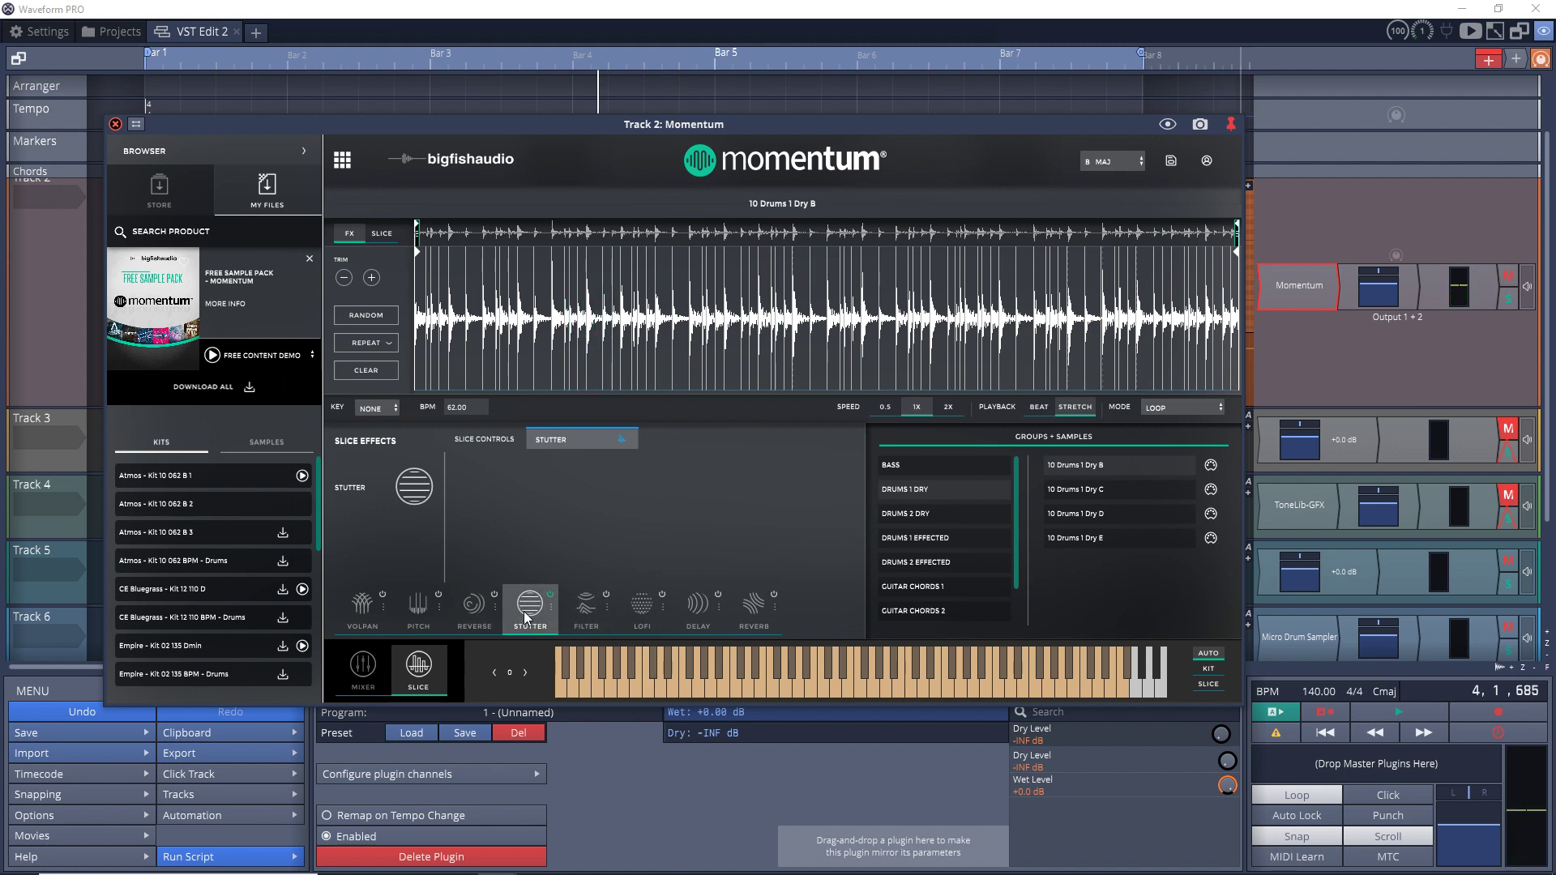
click(677, 681)
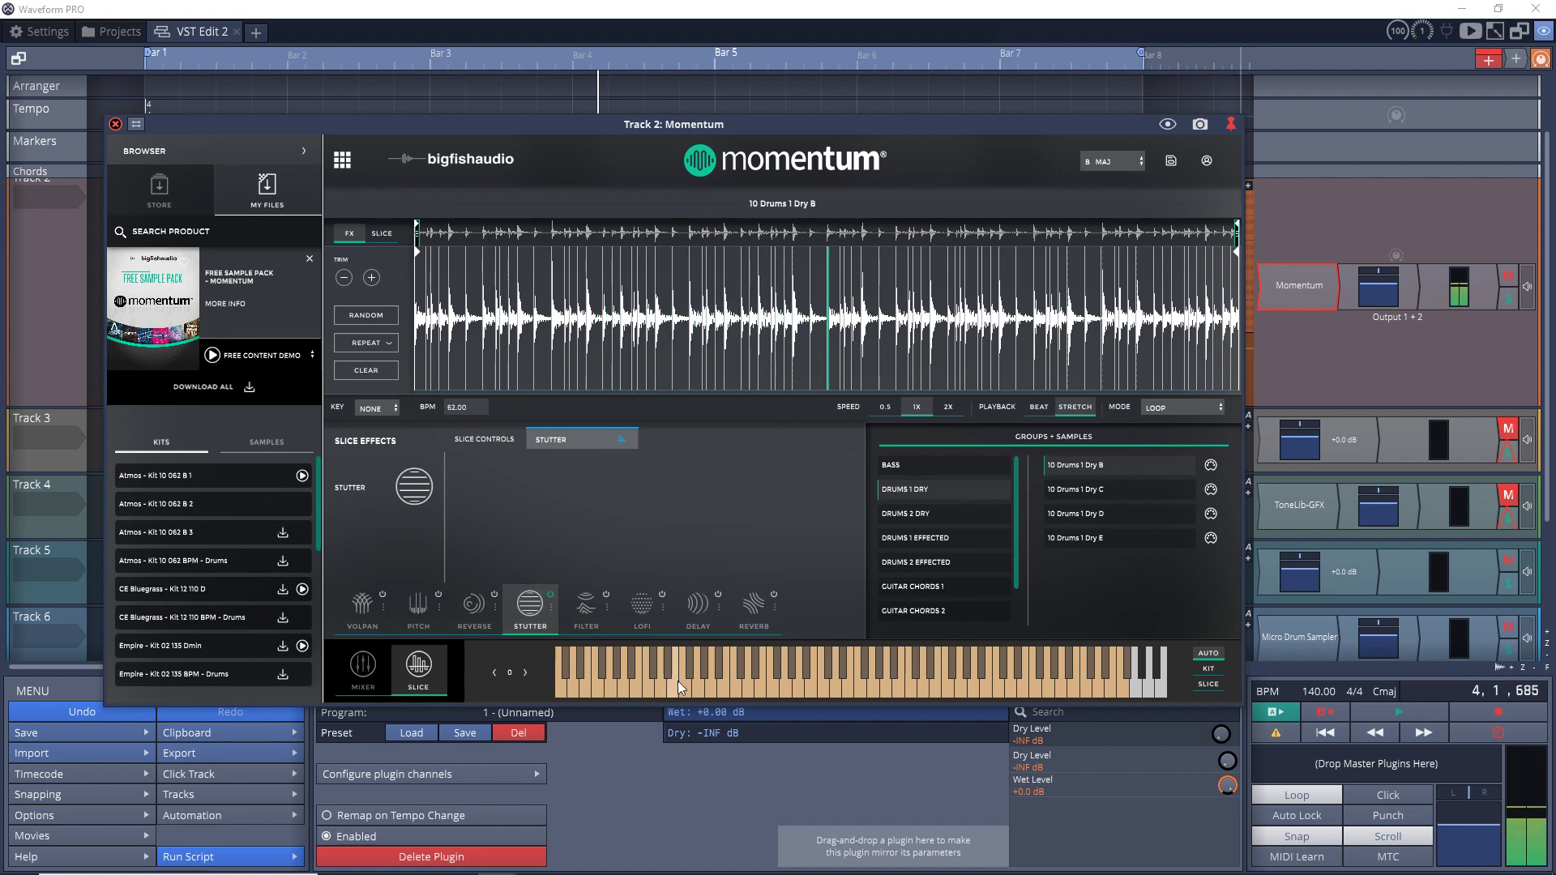
Enable the Lofi slice effect in Momentum, select Delay, and play slices to audition the effects.
click(645, 611)
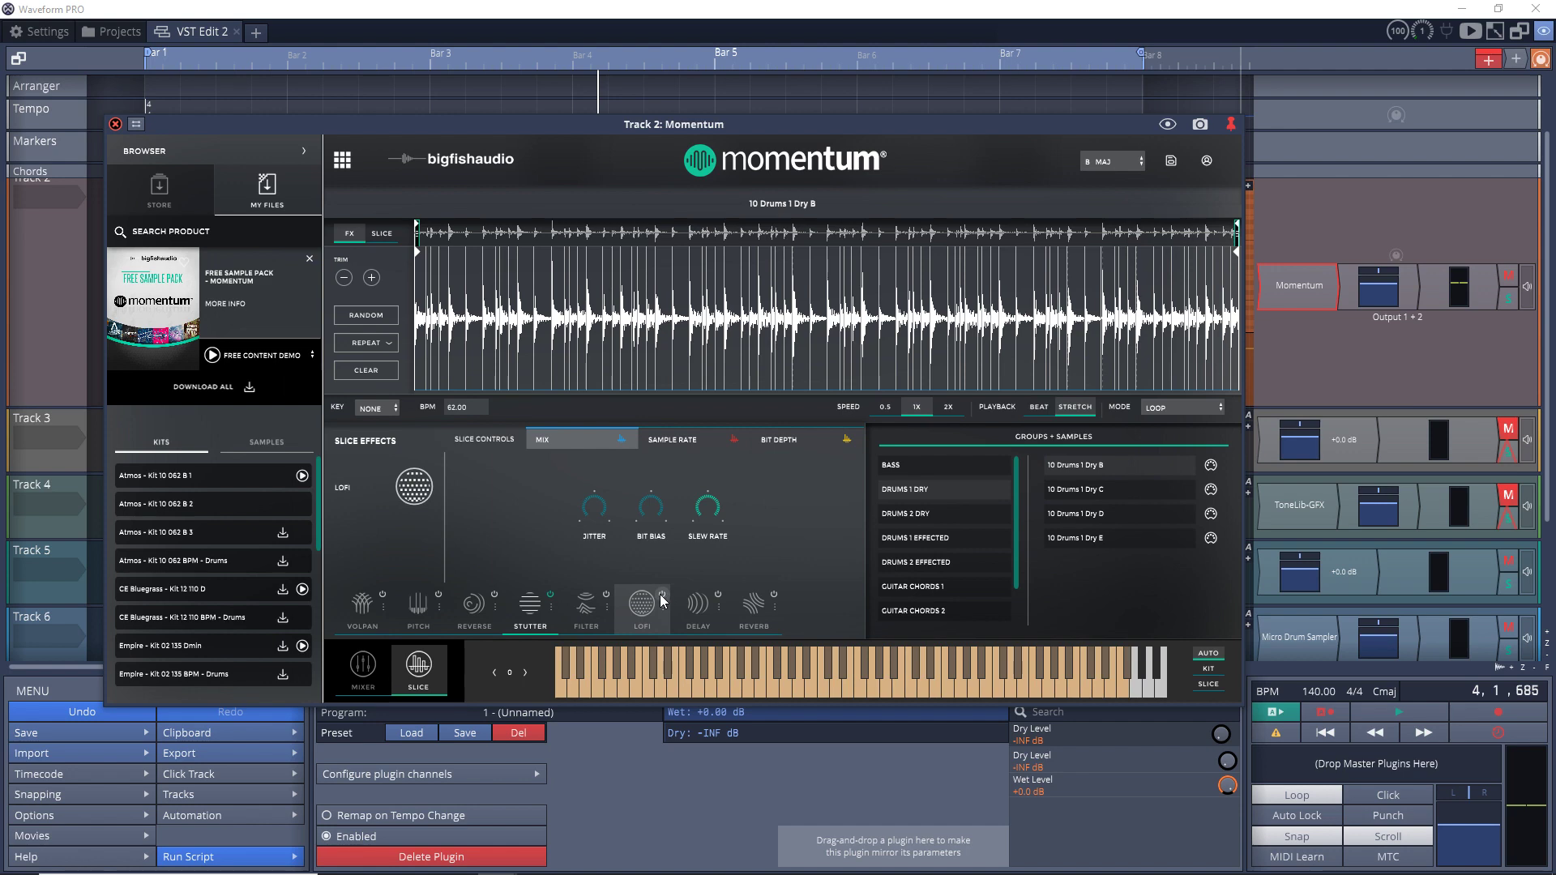
click(728, 689)
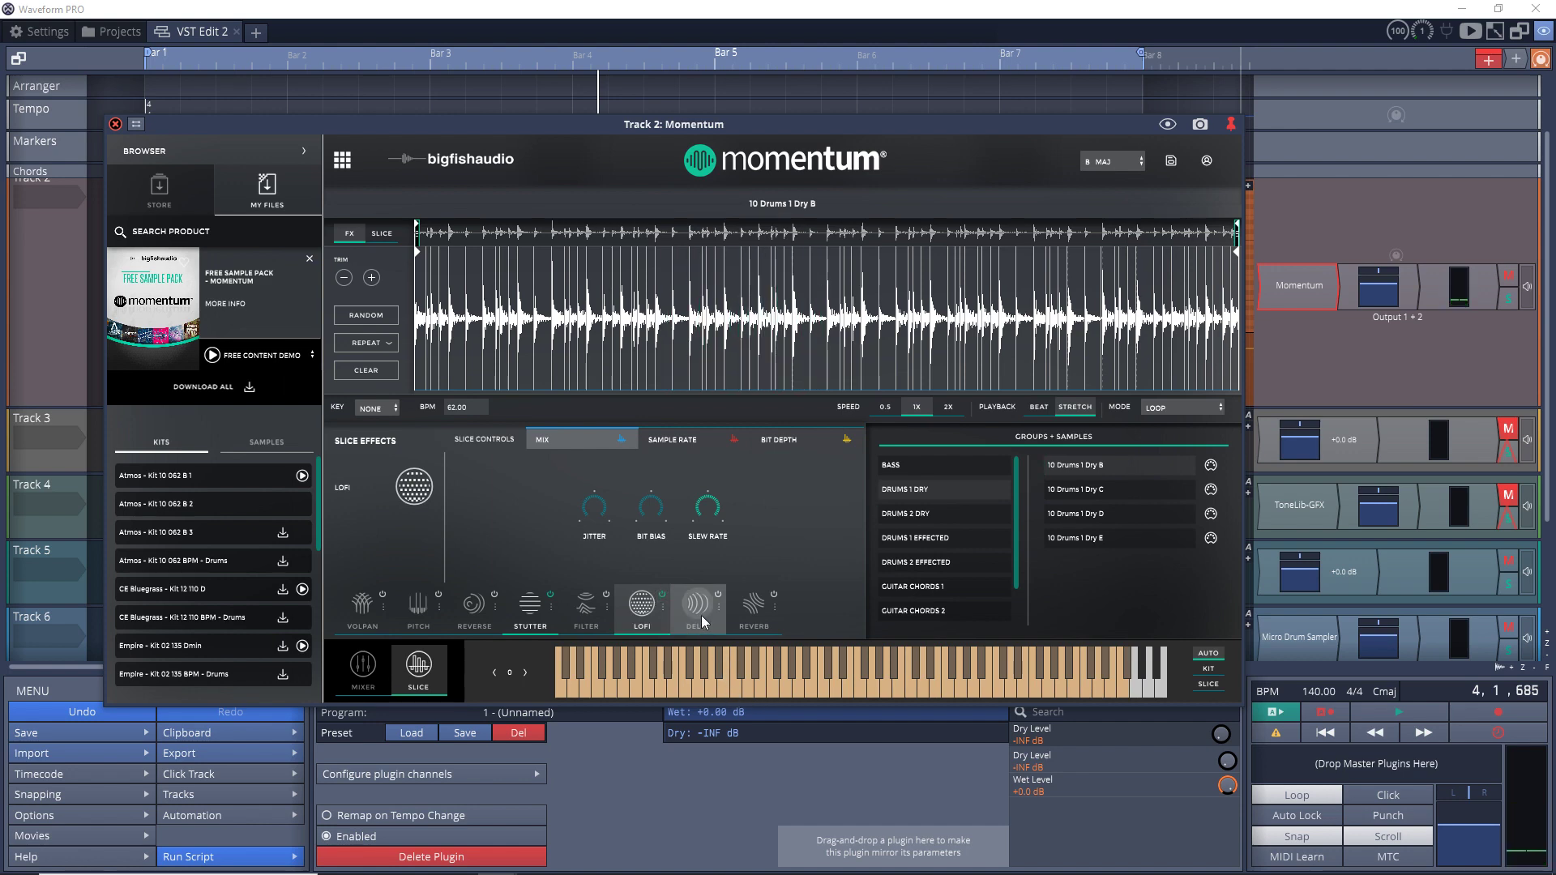
click(697, 603)
click(731, 697)
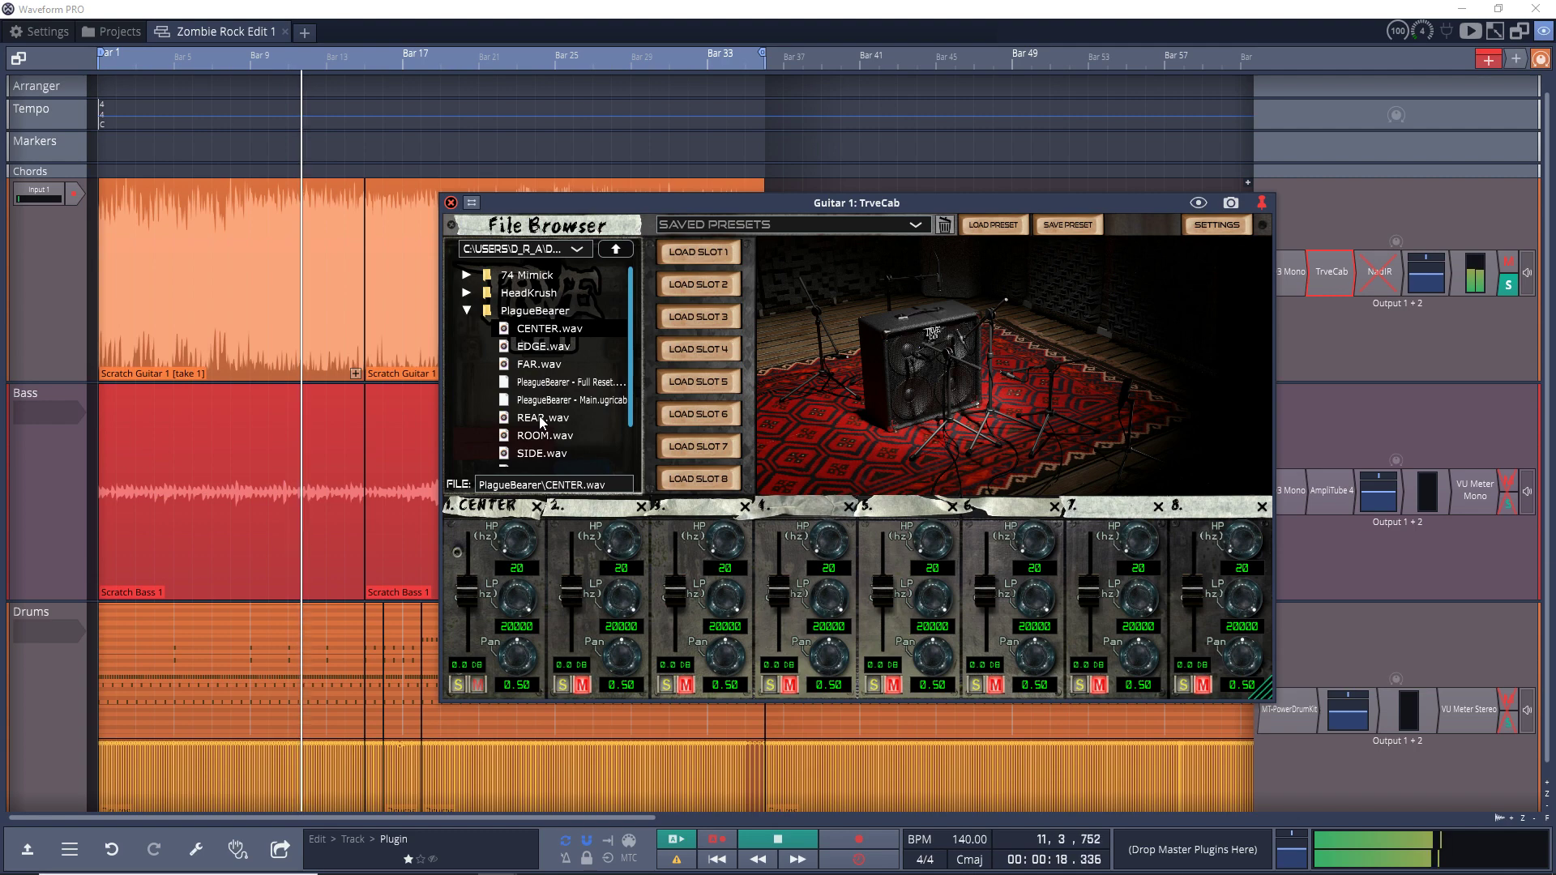
Load the PlagueBearer impulse response EDGE.wav into slot 2 of TrveCab on the Guitar 1 track.
right_click(528, 354)
click(528, 354)
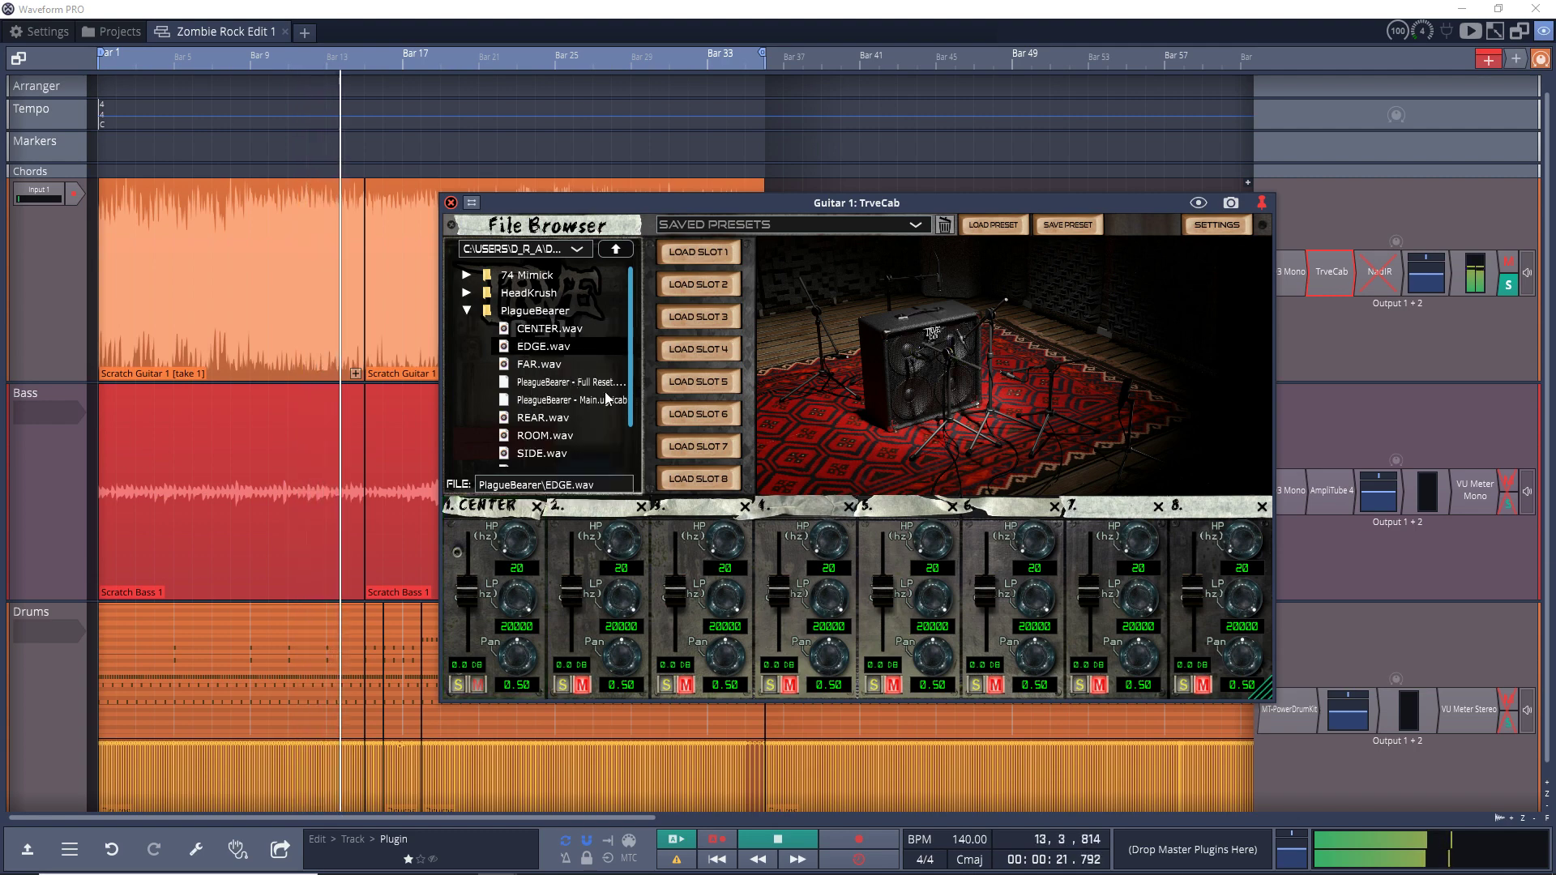
right_click(537, 347)
click(615, 374)
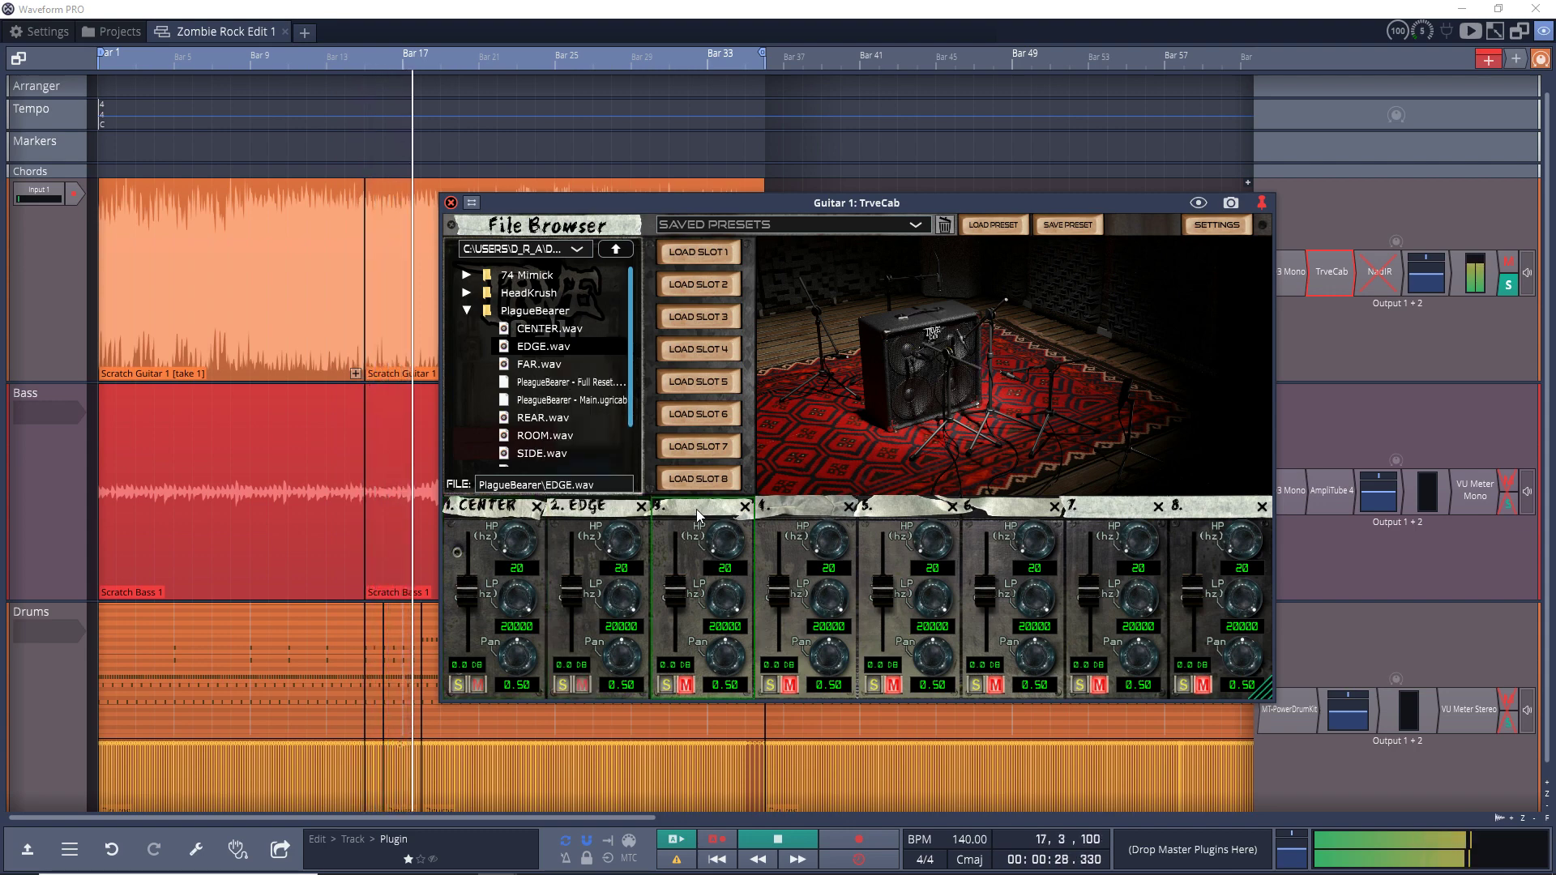
Load the PlagueBearer impulse response REAR.wav into slot 3 of TrveCab.
click(547, 420)
right_click(547, 420)
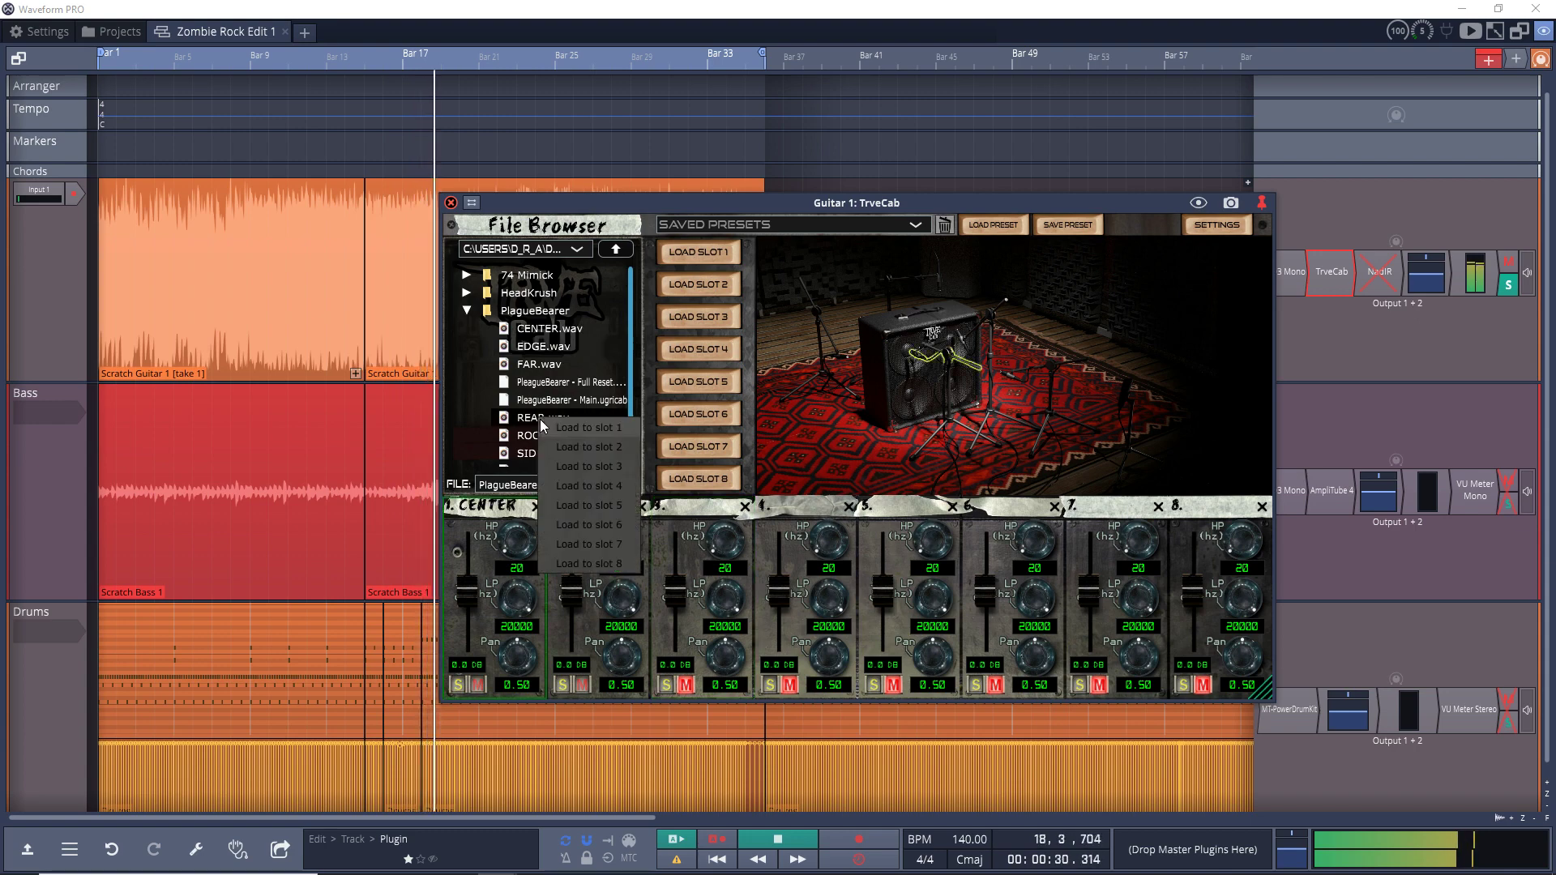
click(610, 468)
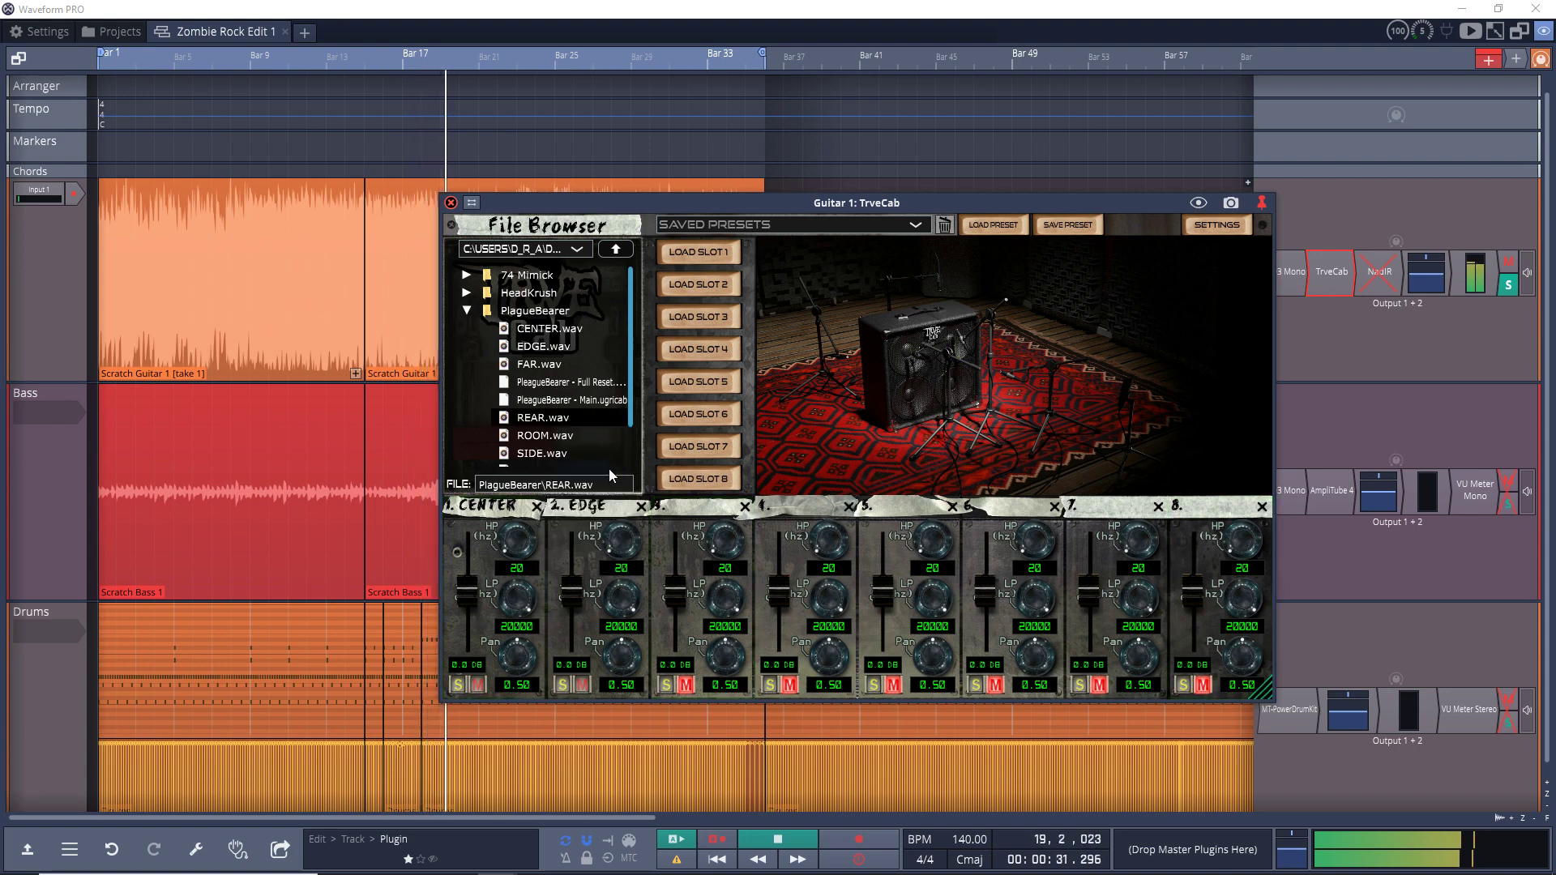
right_click(552, 427)
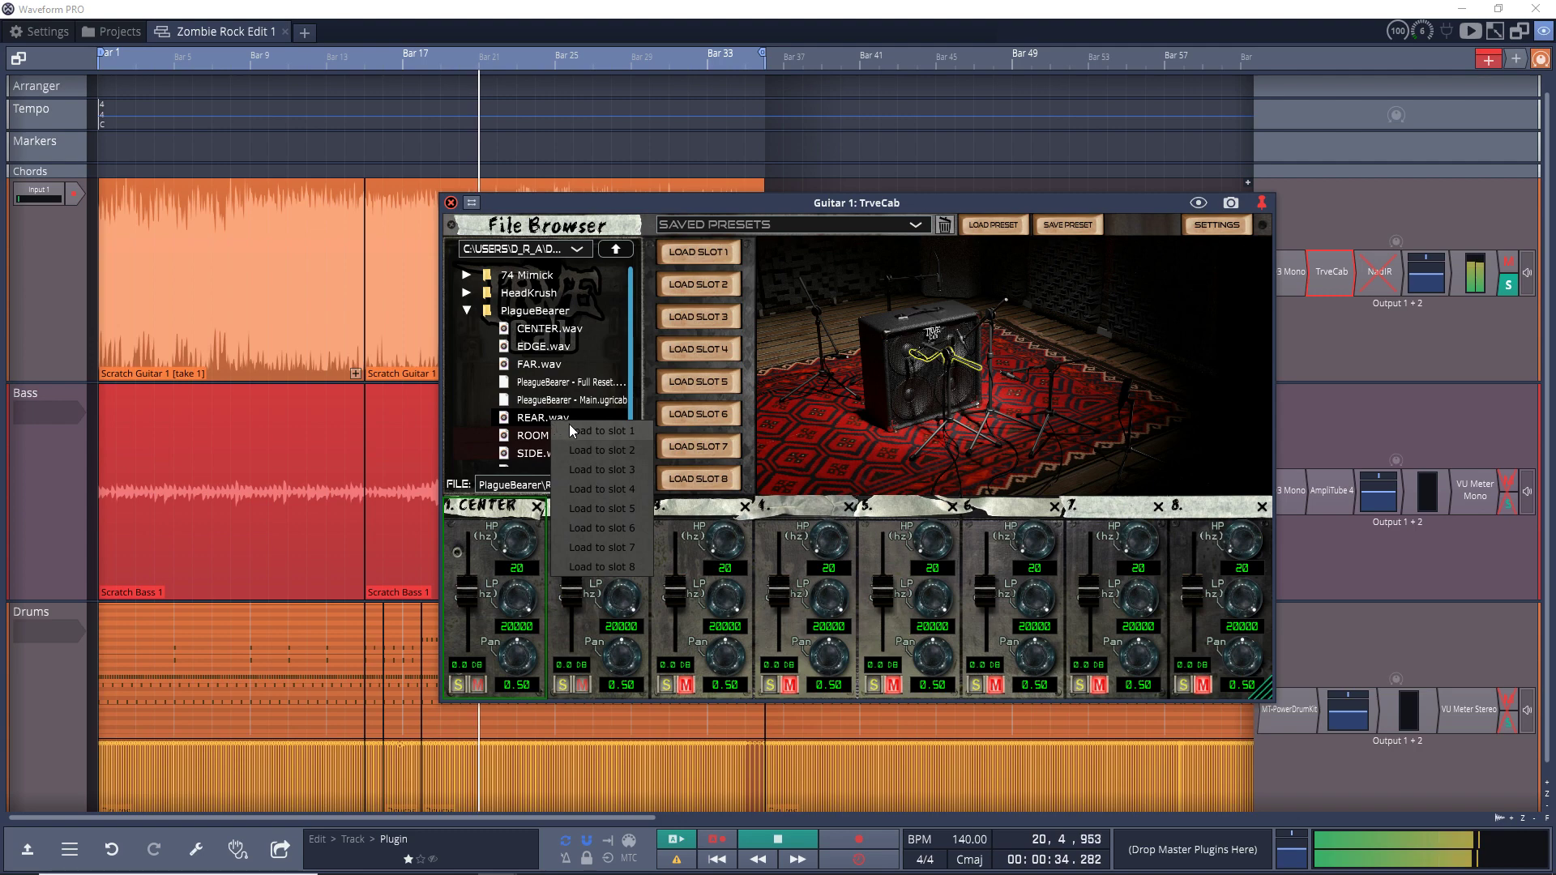
click(629, 468)
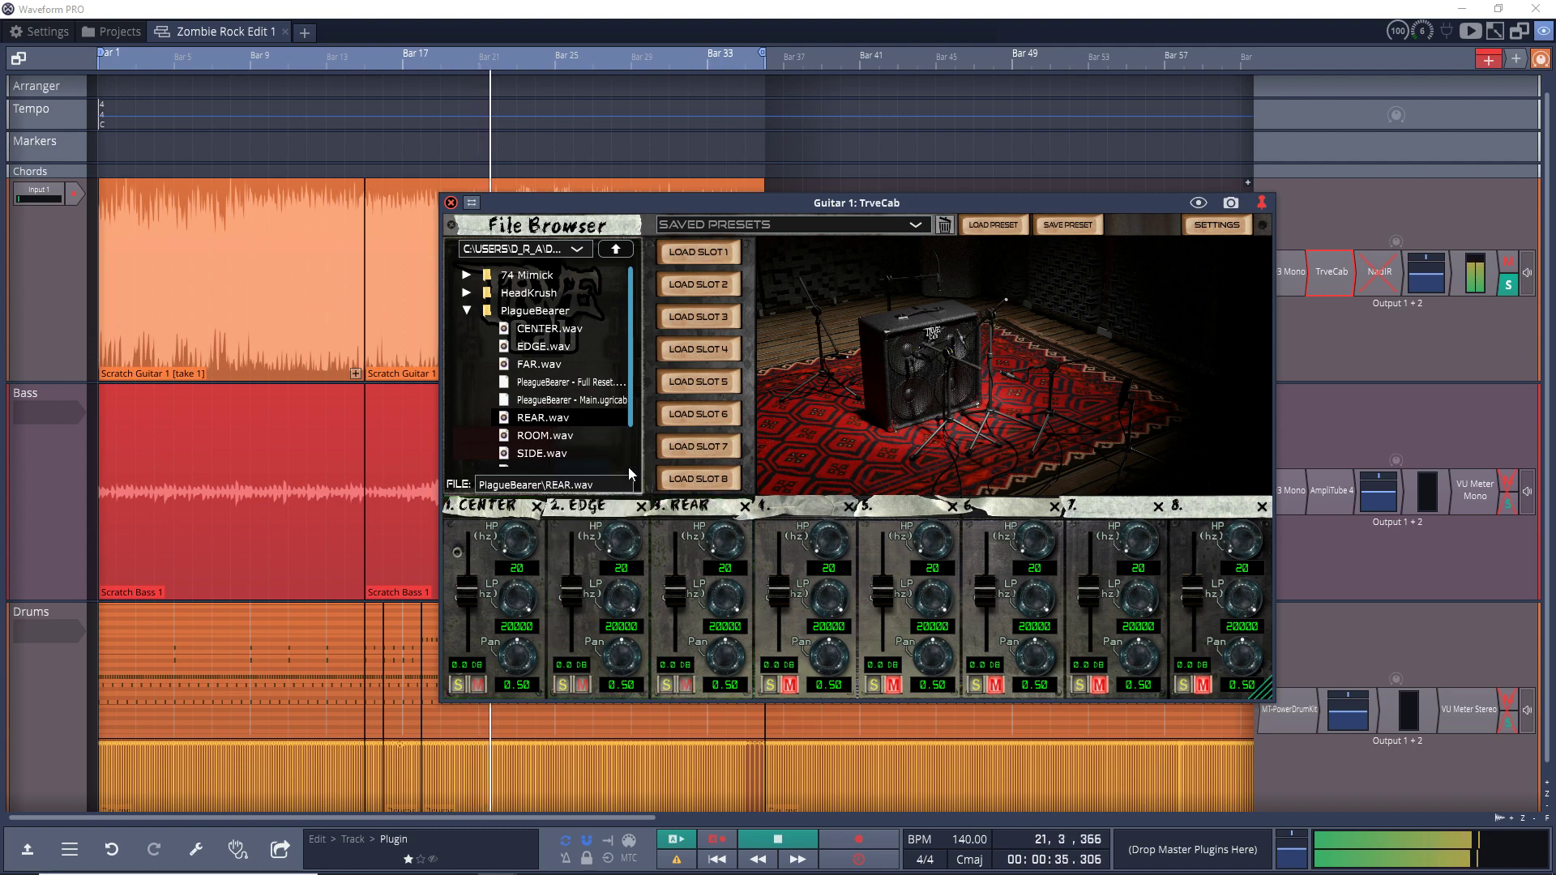
Load the PlagueBearer impulse response ROOM.wav into slot 4 of TrveCab.
click(538, 438)
right_click(538, 438)
click(583, 504)
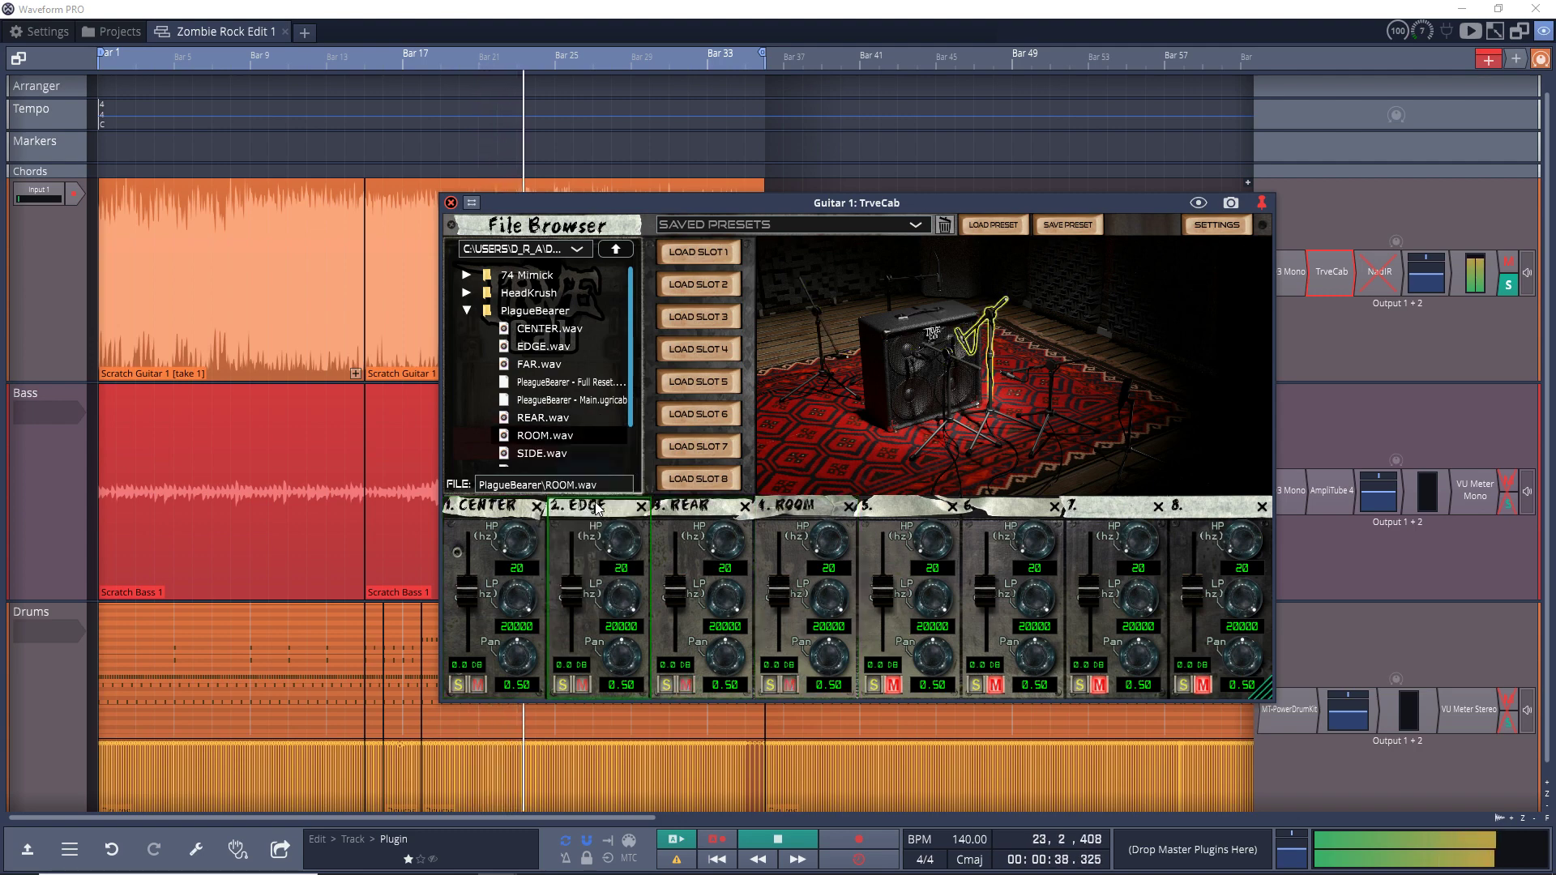
Load the PlagueBearer impulse response SIDE.wav into slot 5 of TrveCab.
click(539, 452)
right_click(538, 453)
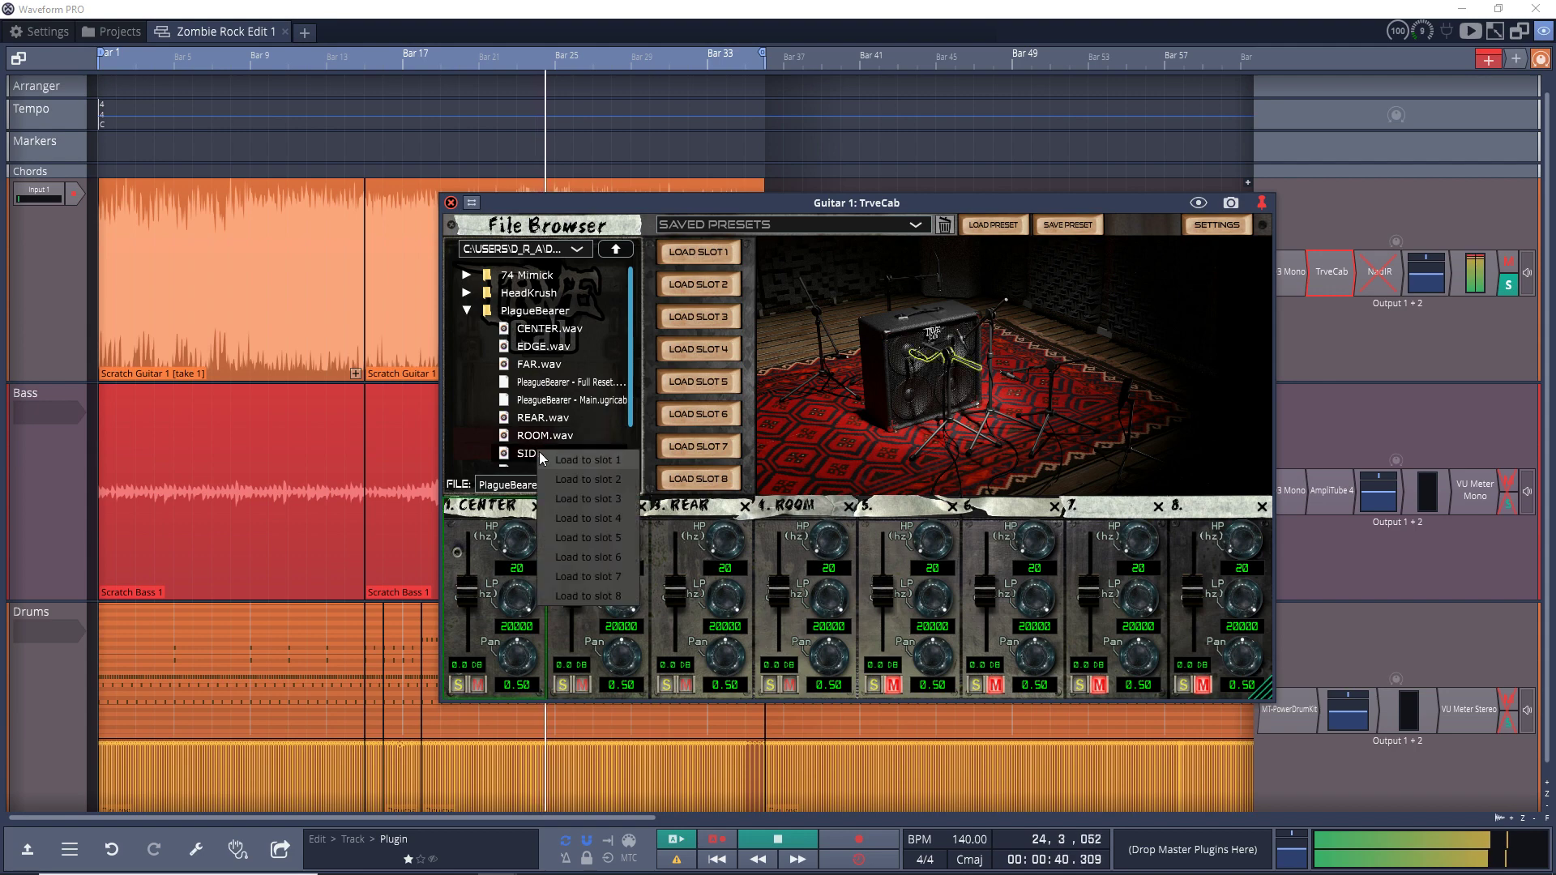
click(604, 537)
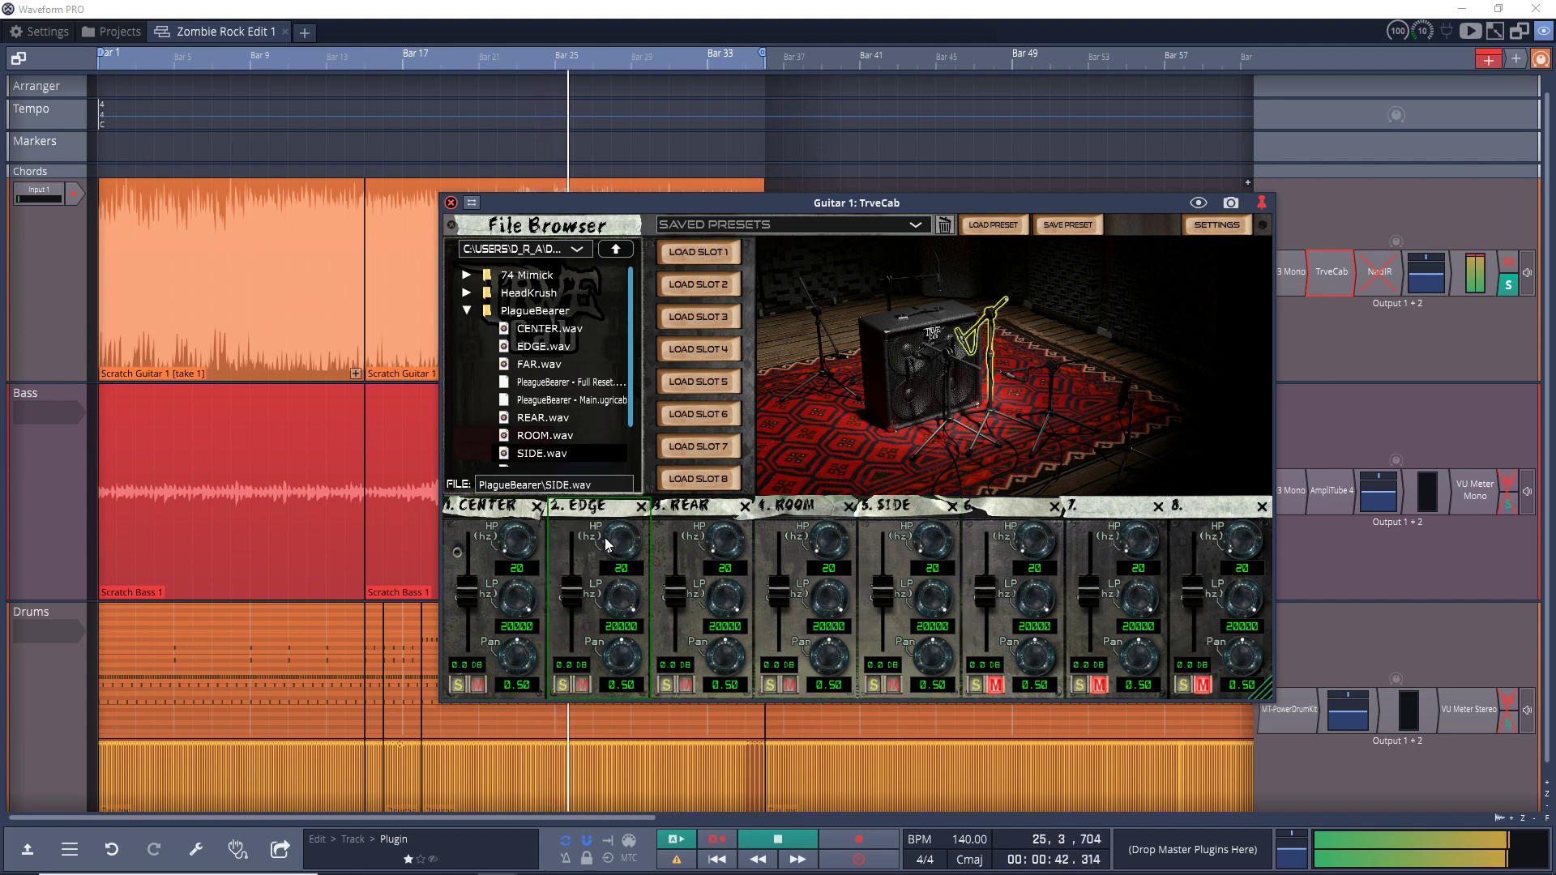
Load the PlagueBearer impulse response TUBESIZZLE.wav into slot 1 of TrveCab.
scroll(551, 454, down, 1)
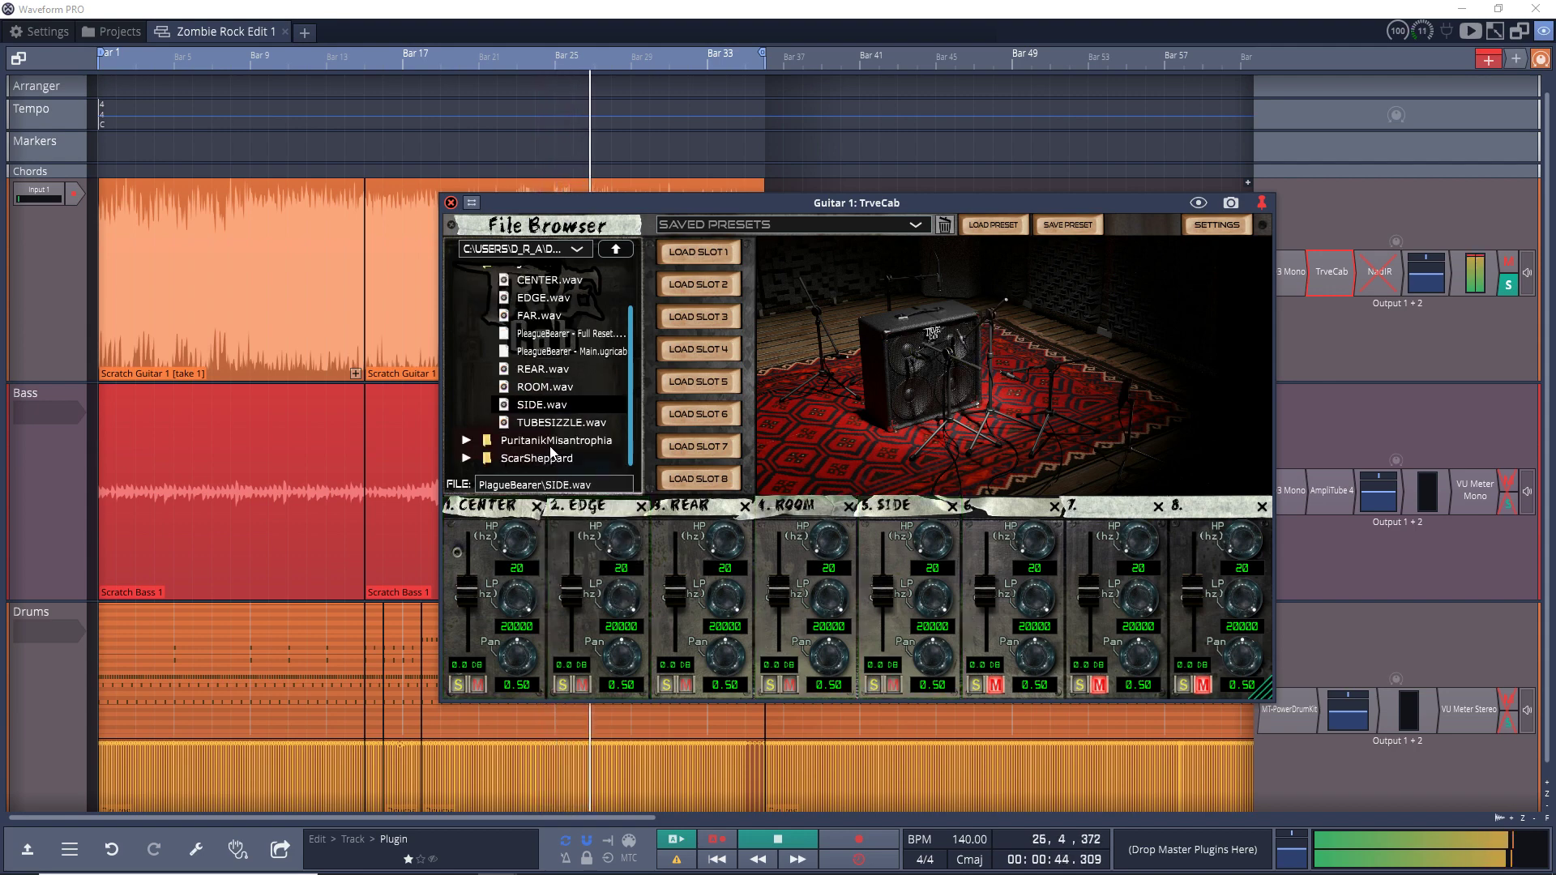
click(555, 423)
right_click(554, 425)
click(605, 442)
right_click(554, 428)
click(555, 430)
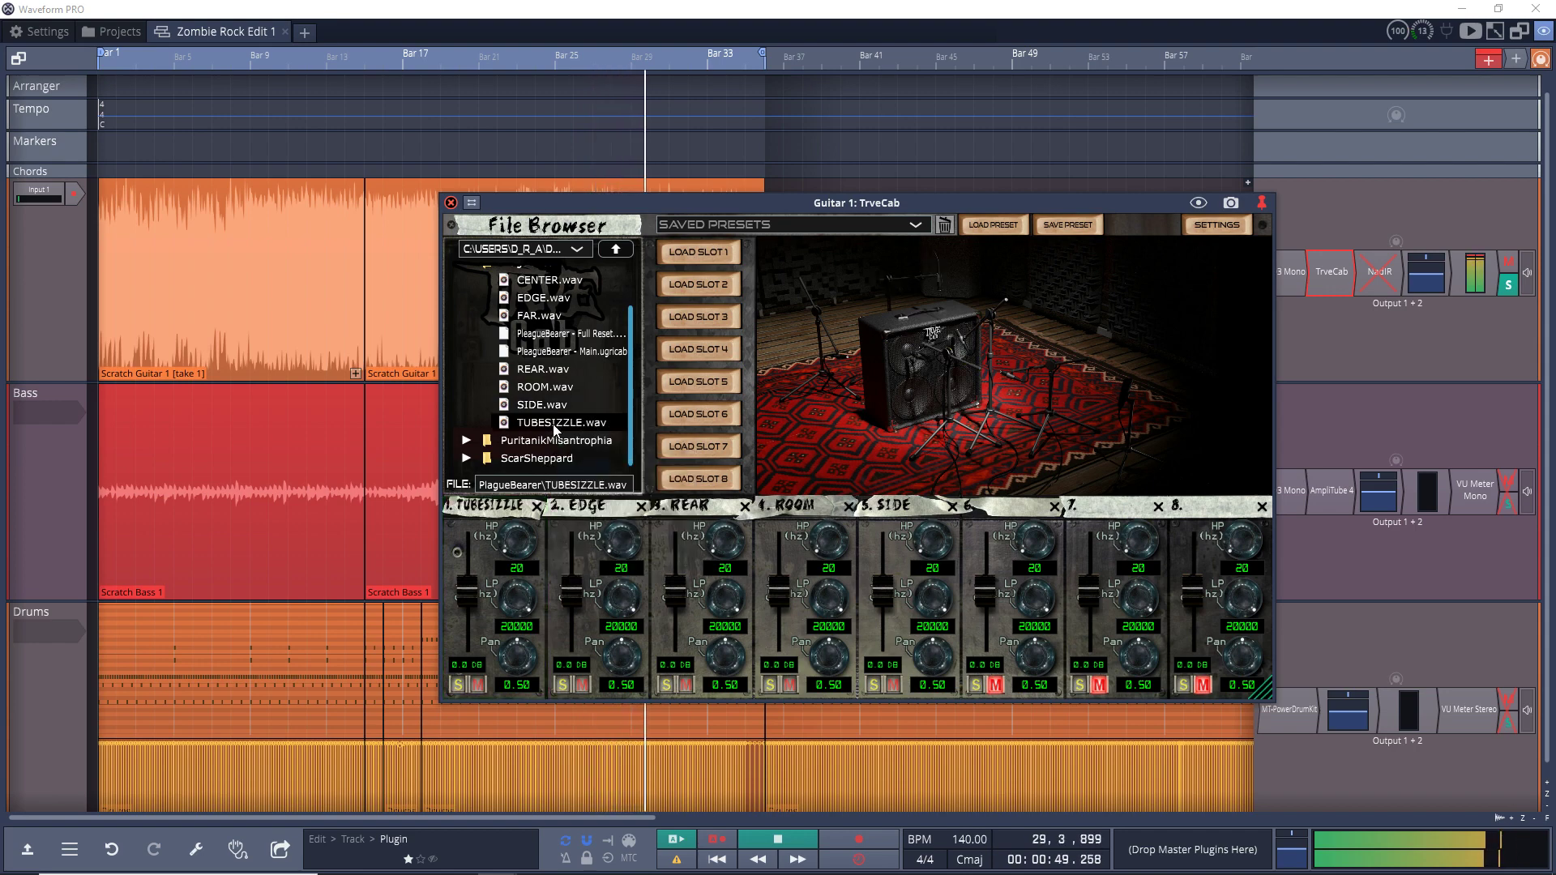
Reload the PlagueBearer impulse response CENTER.wav into slot 1 of TrveCab.
click(532, 278)
right_click(532, 277)
click(571, 284)
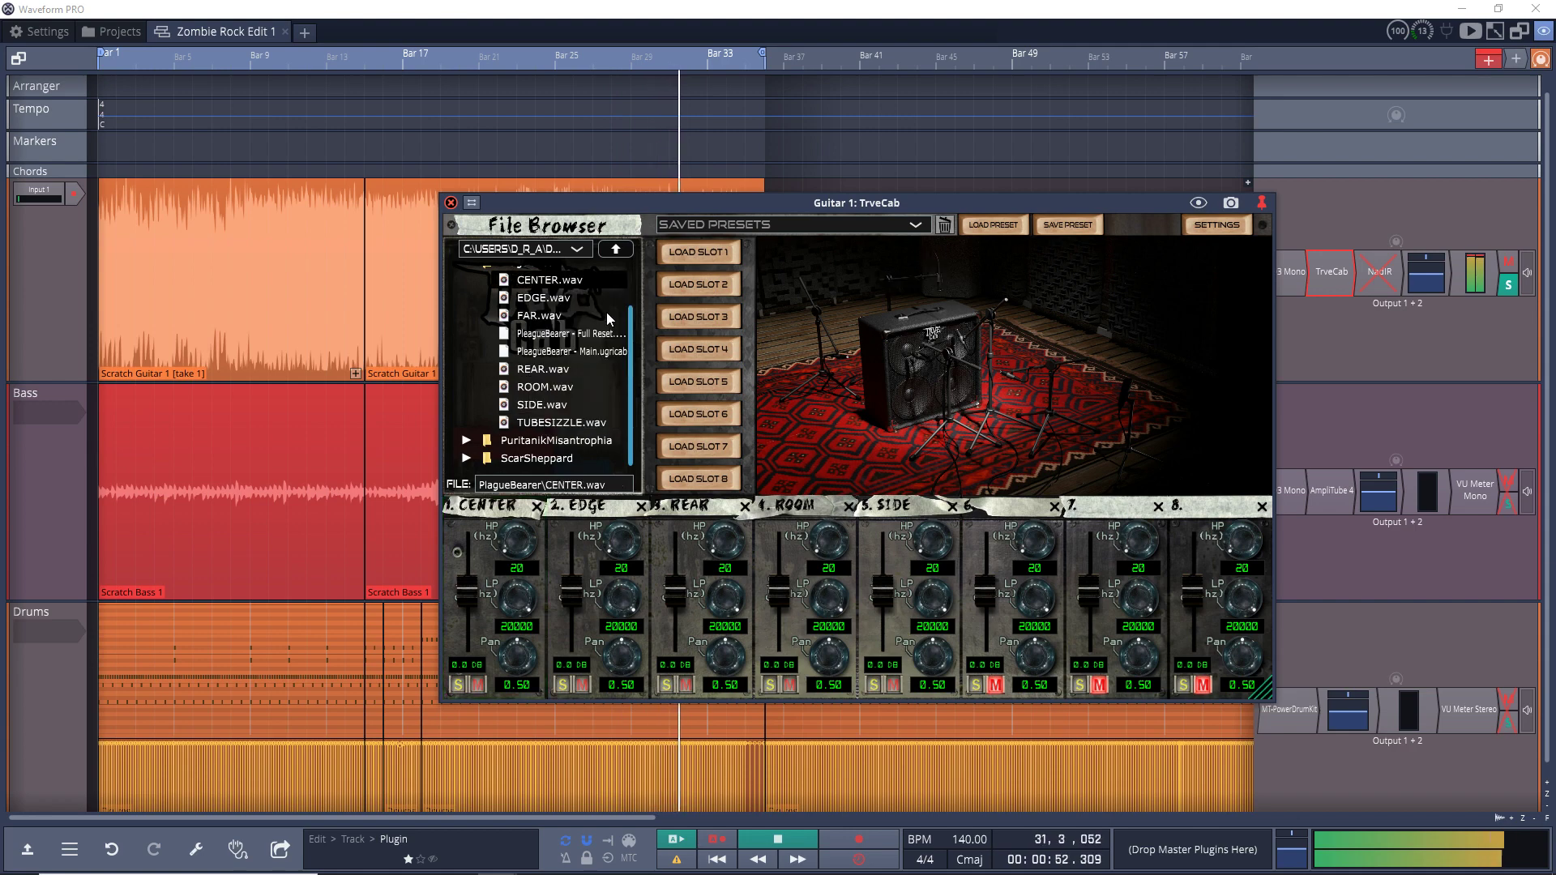
Load the PlagueBearer impulse response TUBESIZZLE.wav into slot 8 of TrveCab and toggle that slot's solo on and off.
click(556, 422)
right_click(560, 427)
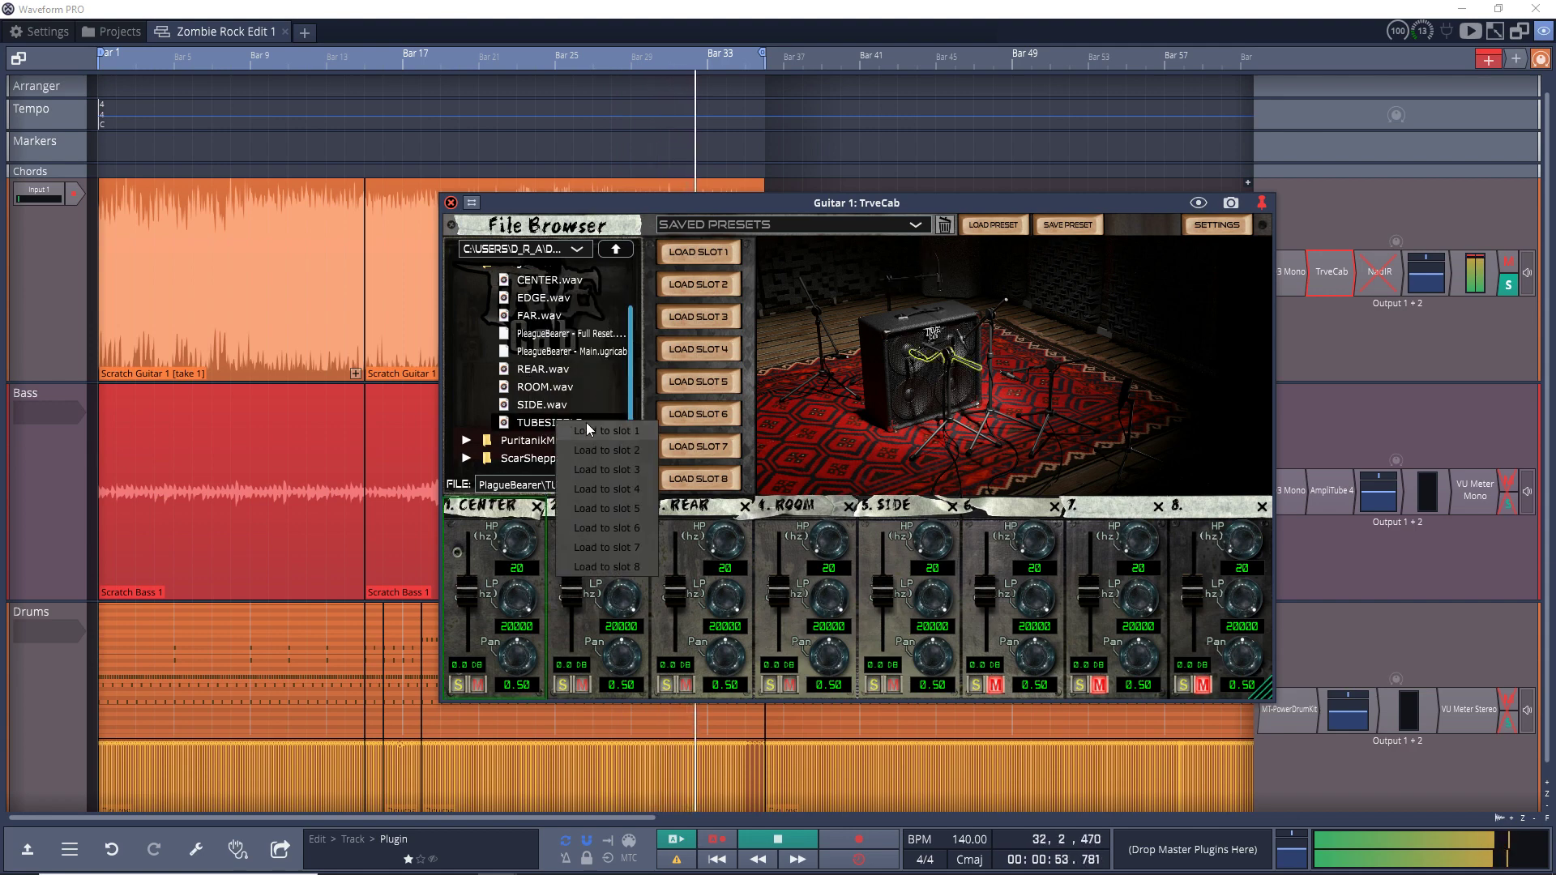
click(625, 557)
click(1183, 686)
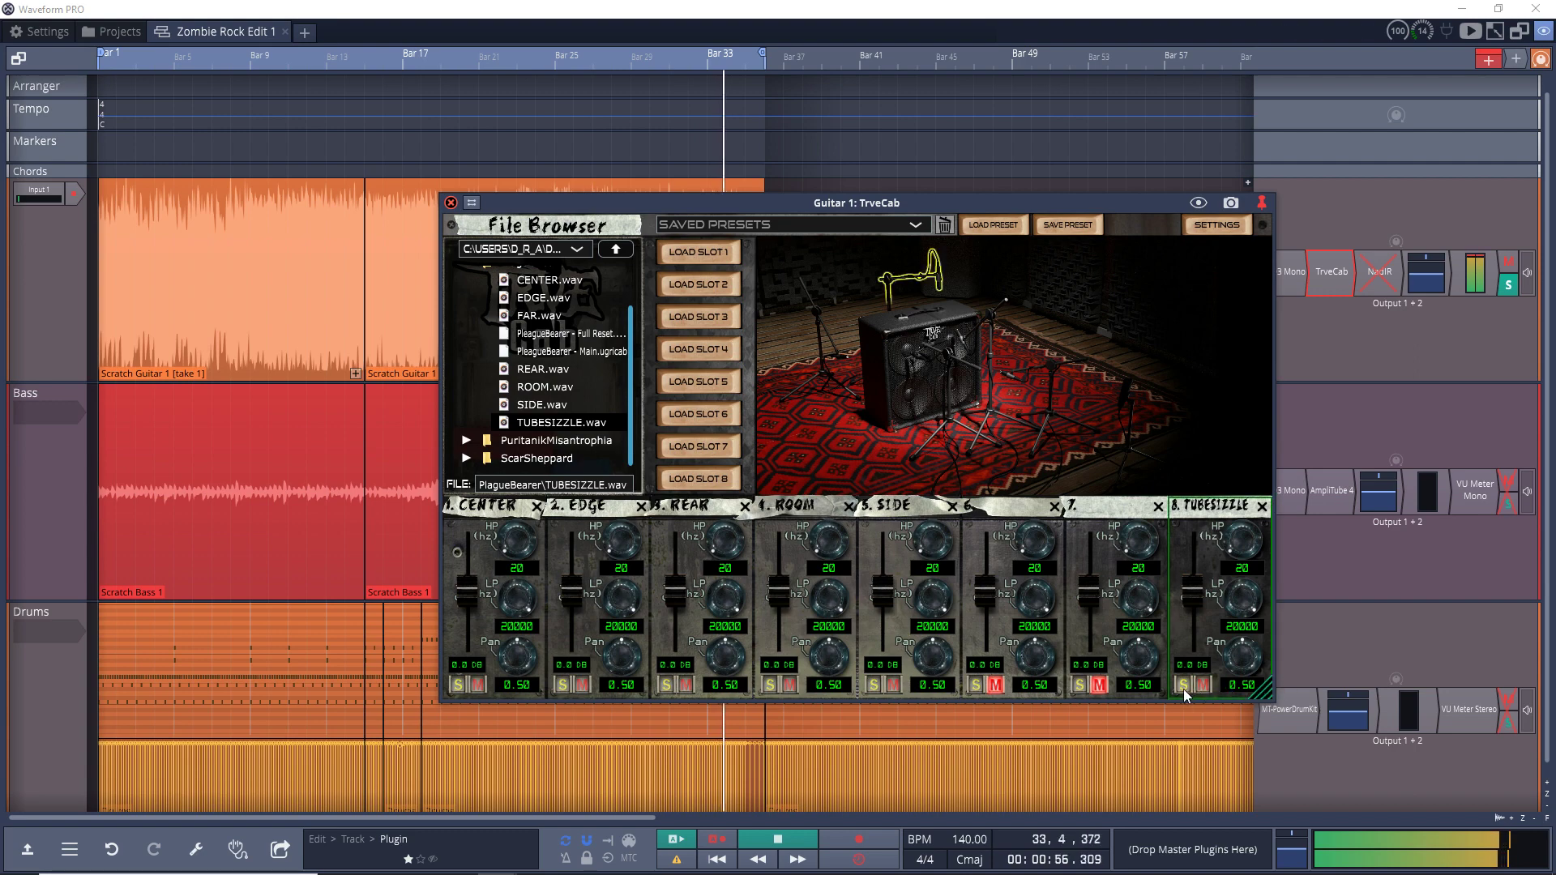
click(1183, 685)
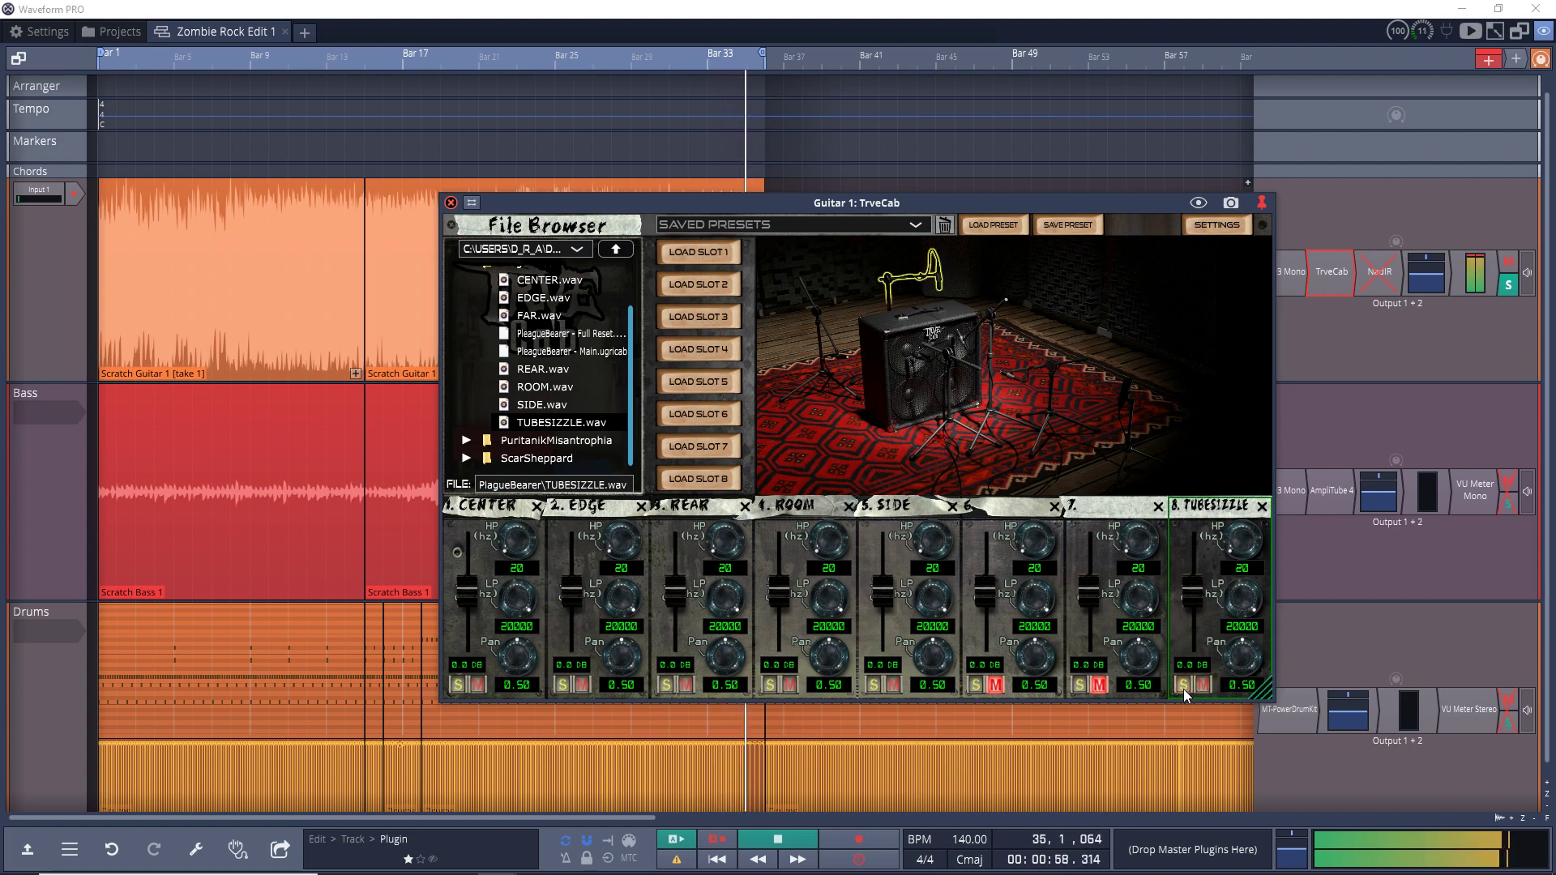
click(1165, 660)
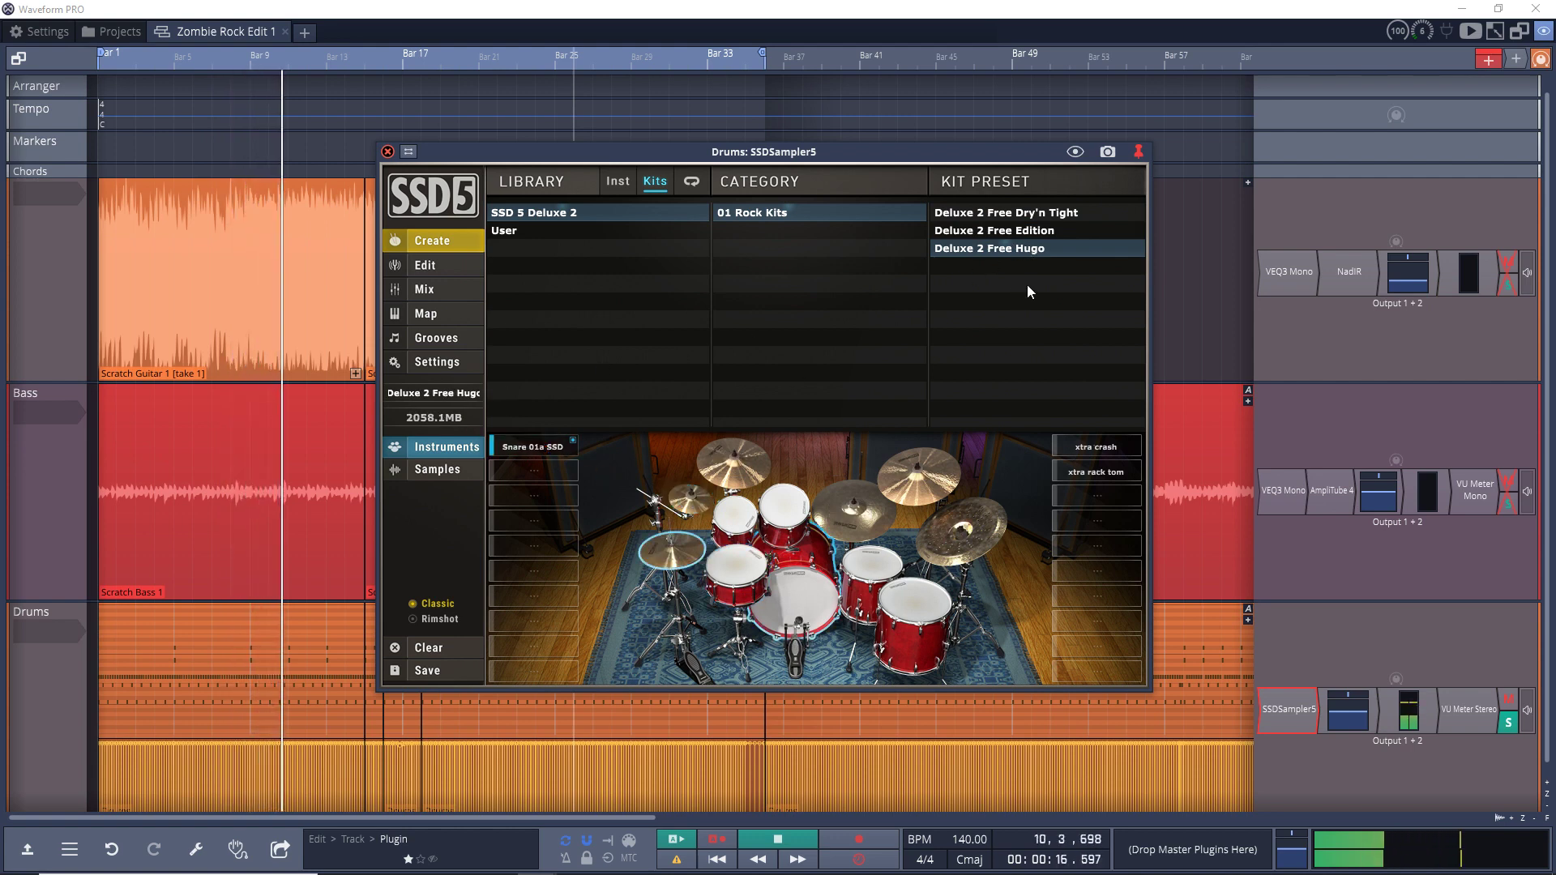
Stop playback and audition pre-chorus, chorus, bridge and outro grooves from the SSD 5 Core Rock library with Autoplay enabled.
click(444, 338)
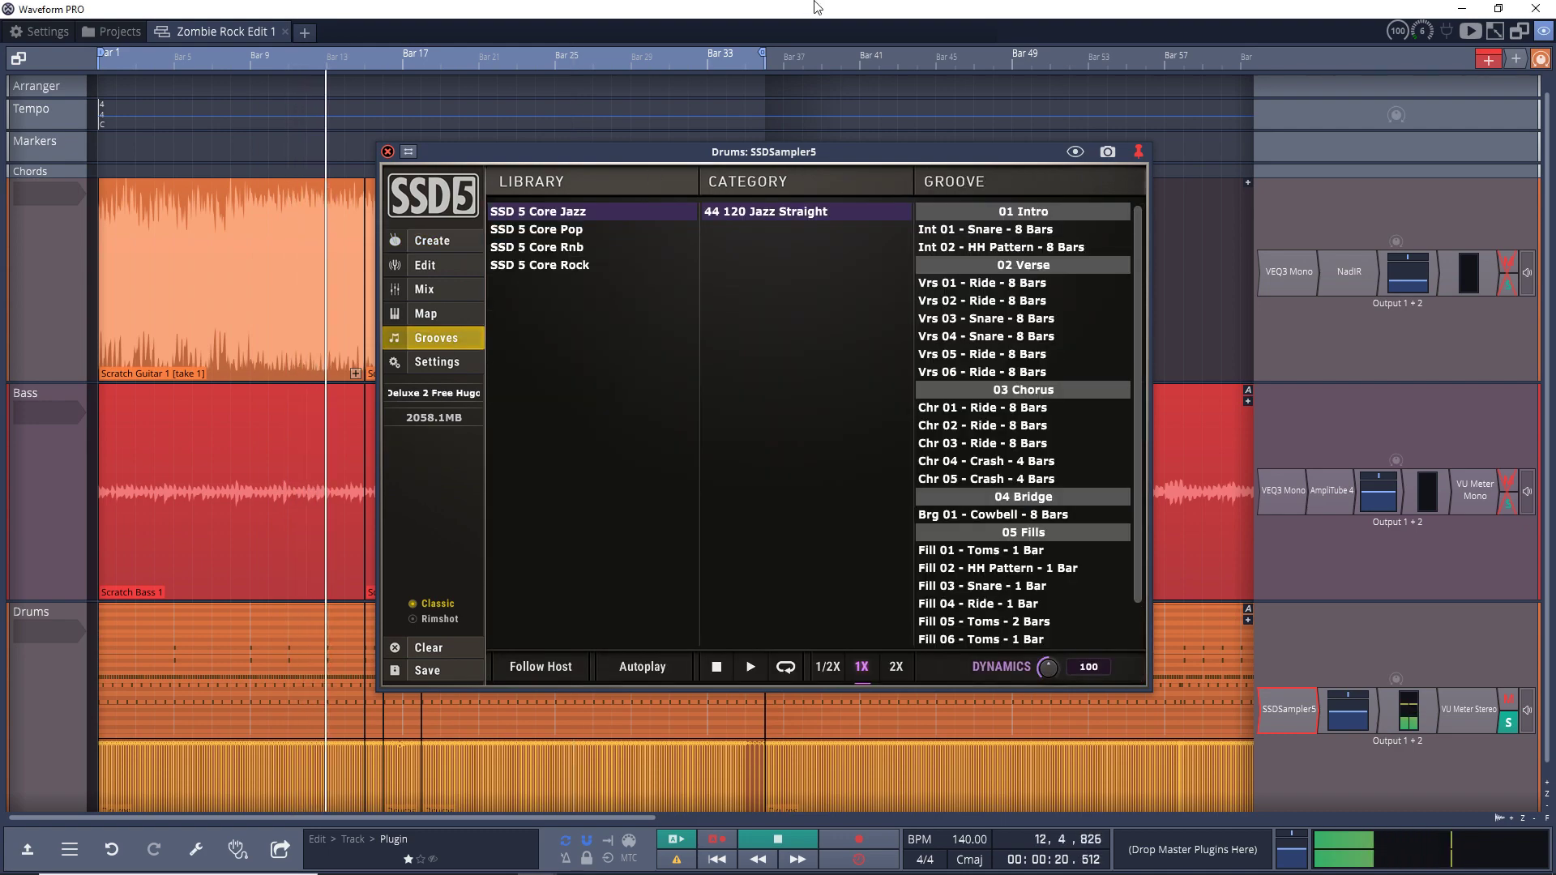
key(space)
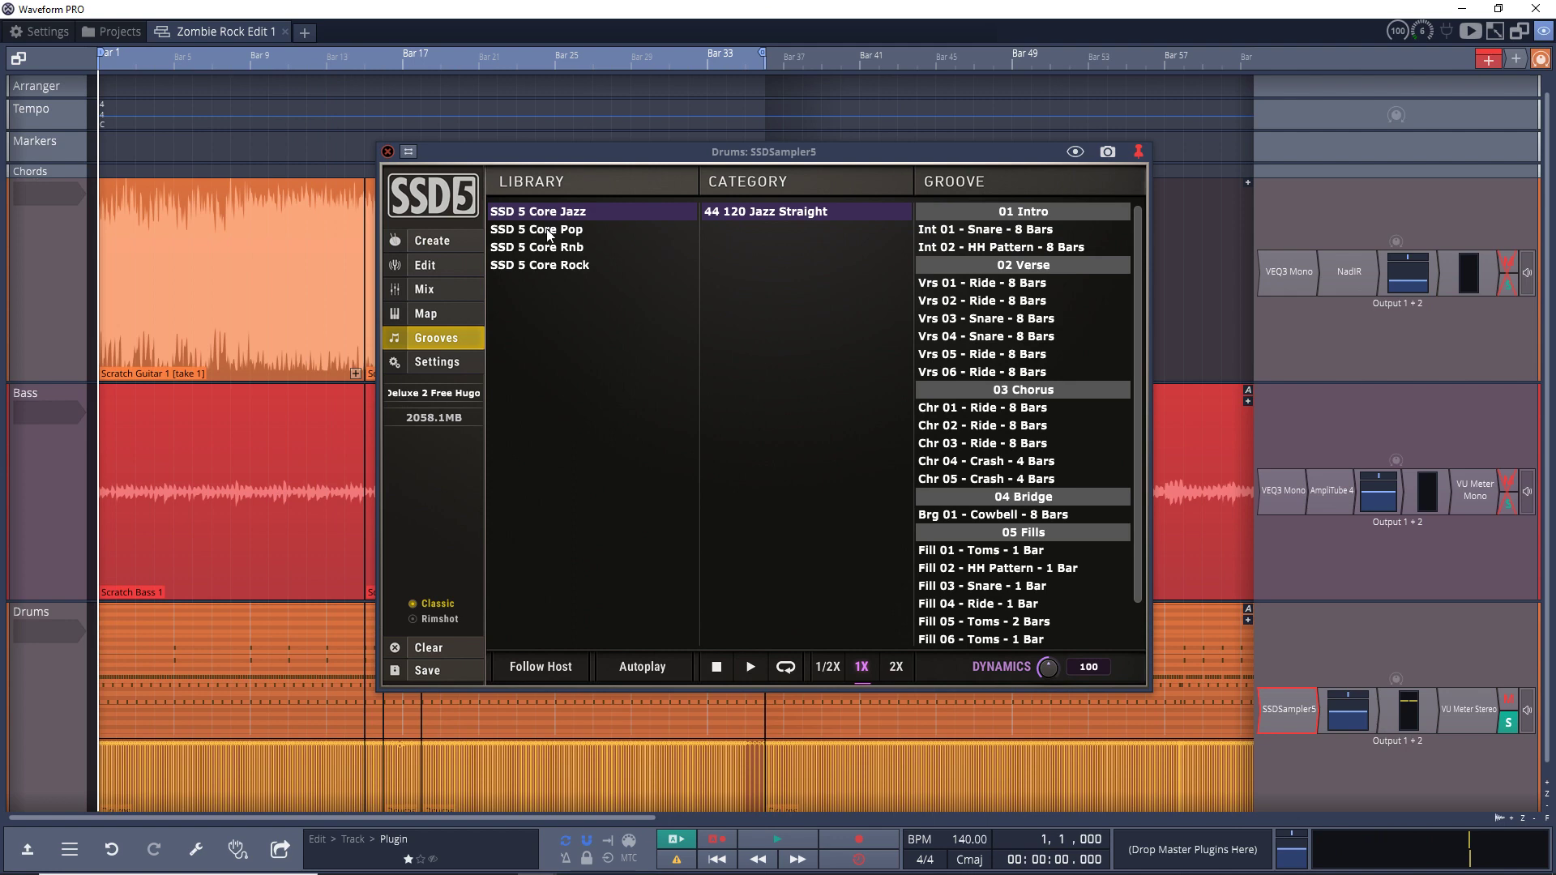
click(540, 265)
click(1017, 392)
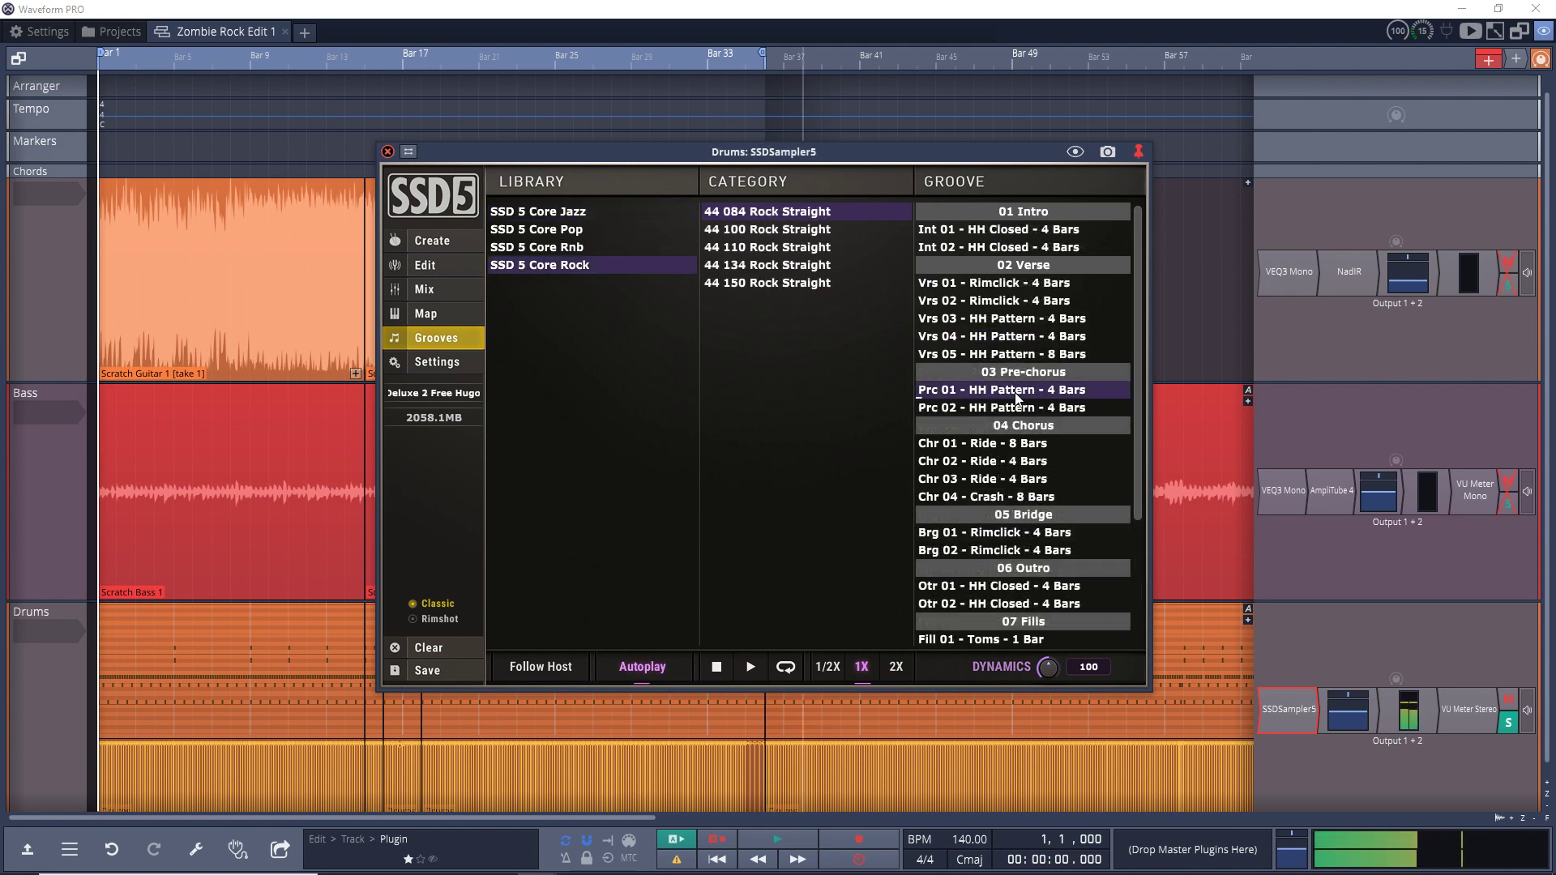
click(1021, 443)
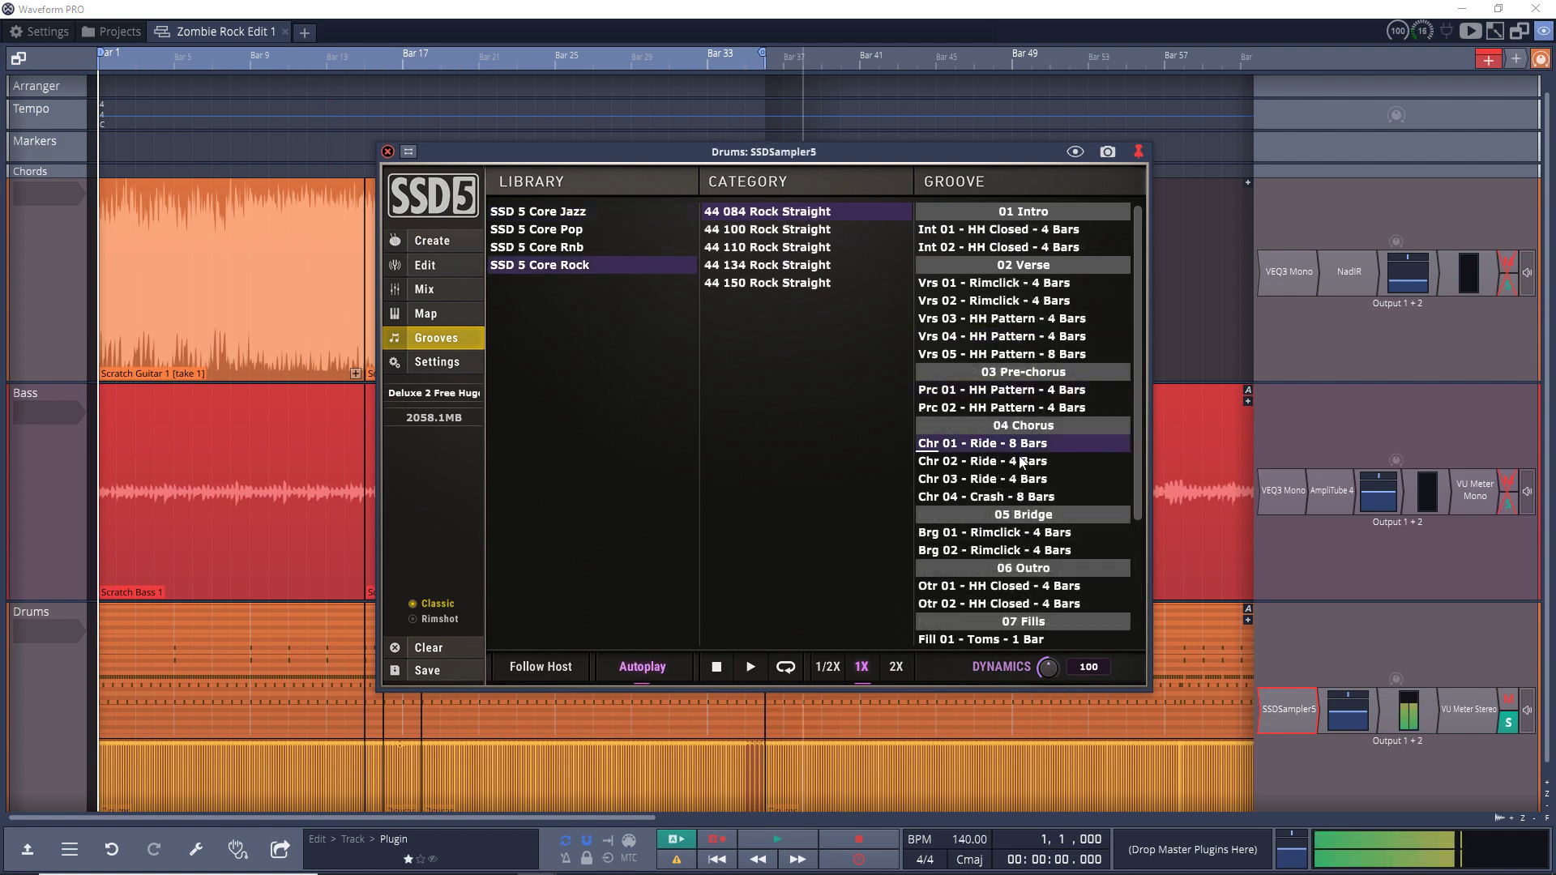
click(1031, 533)
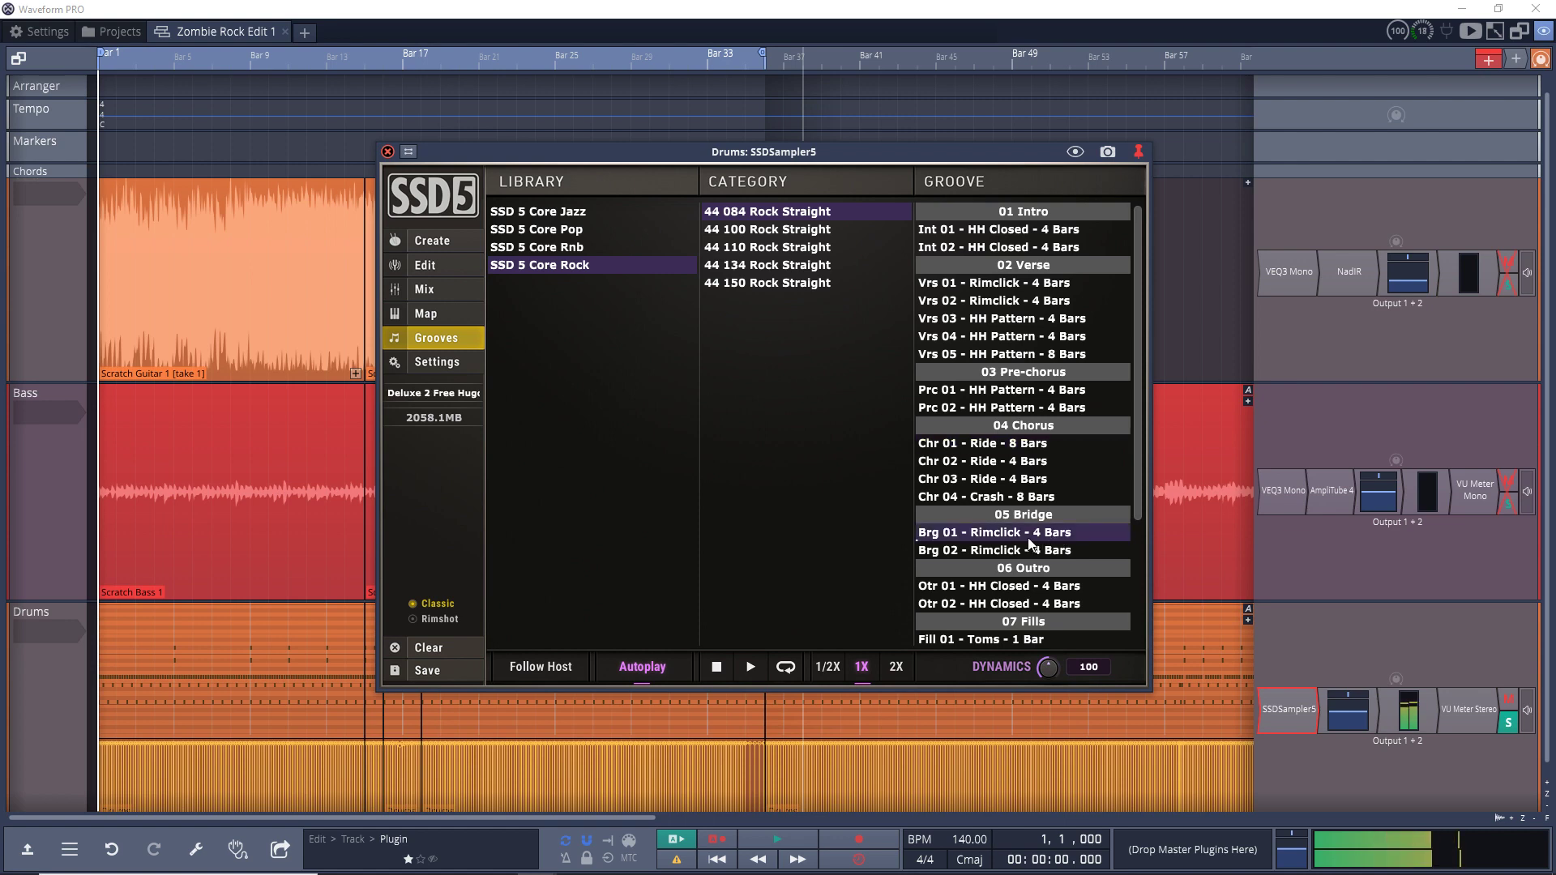
click(1013, 589)
Audition the intro grooves Int 04 and Int 06 and verse groove Vrs 05 from the SSD 5 Core Rnb library.
click(560, 247)
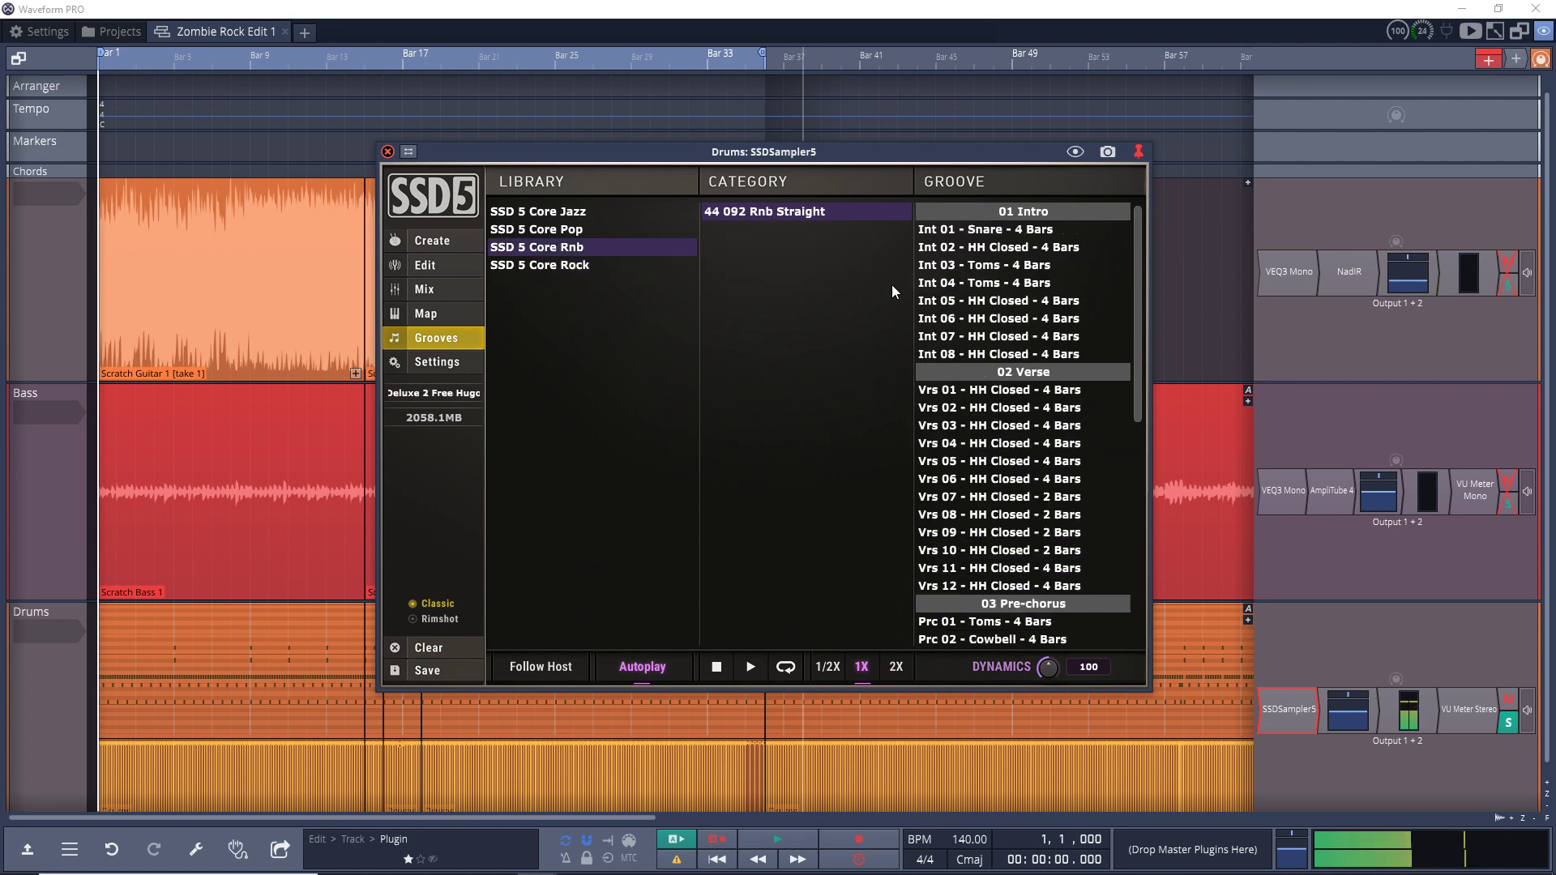
click(1011, 284)
click(1040, 319)
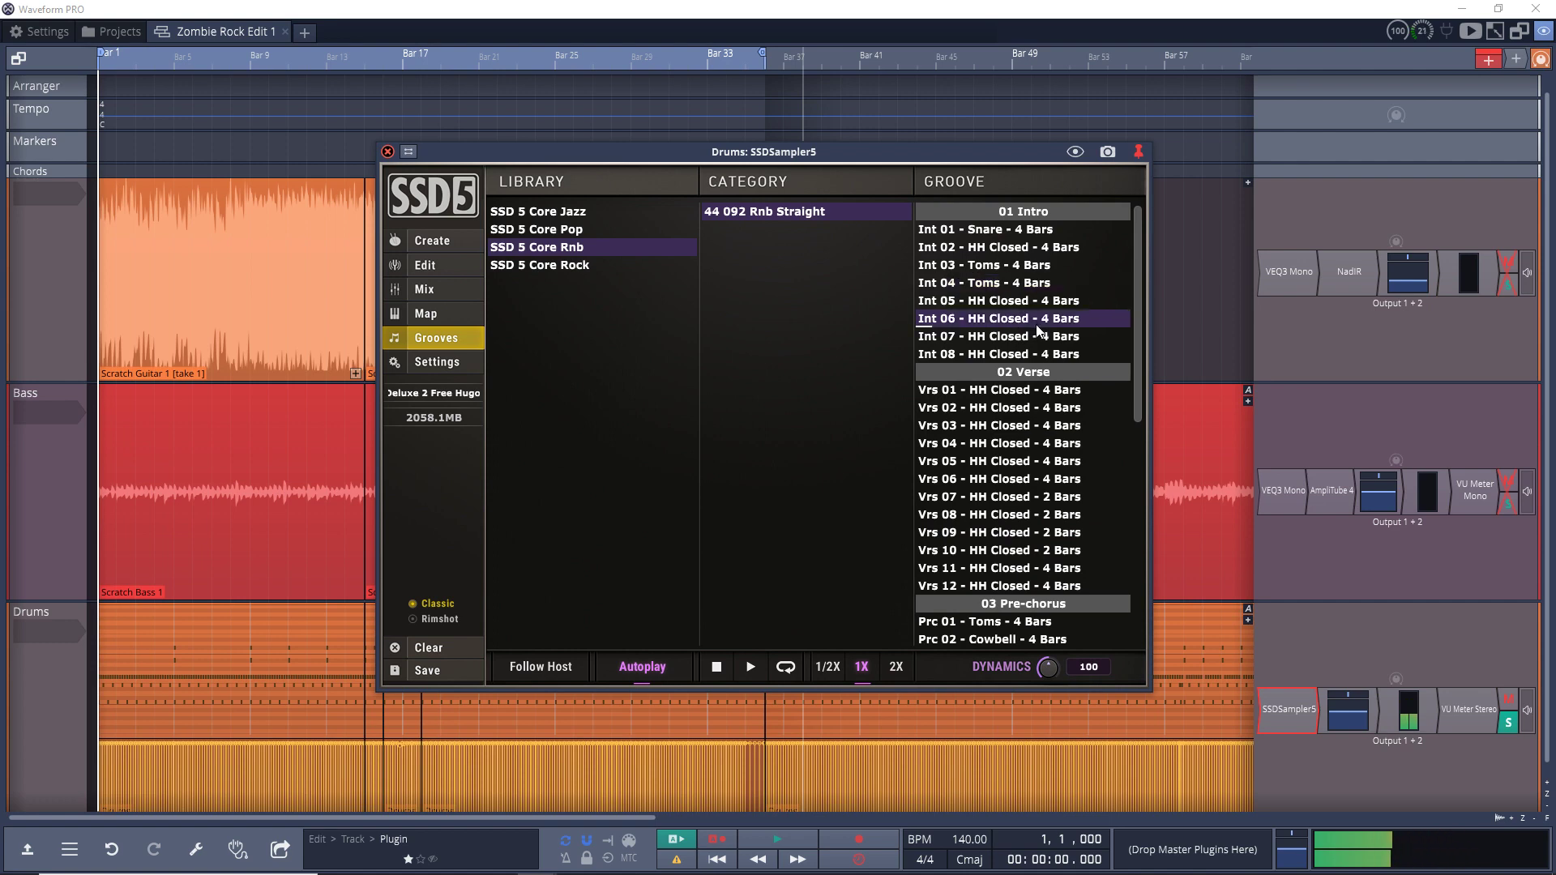
click(1020, 460)
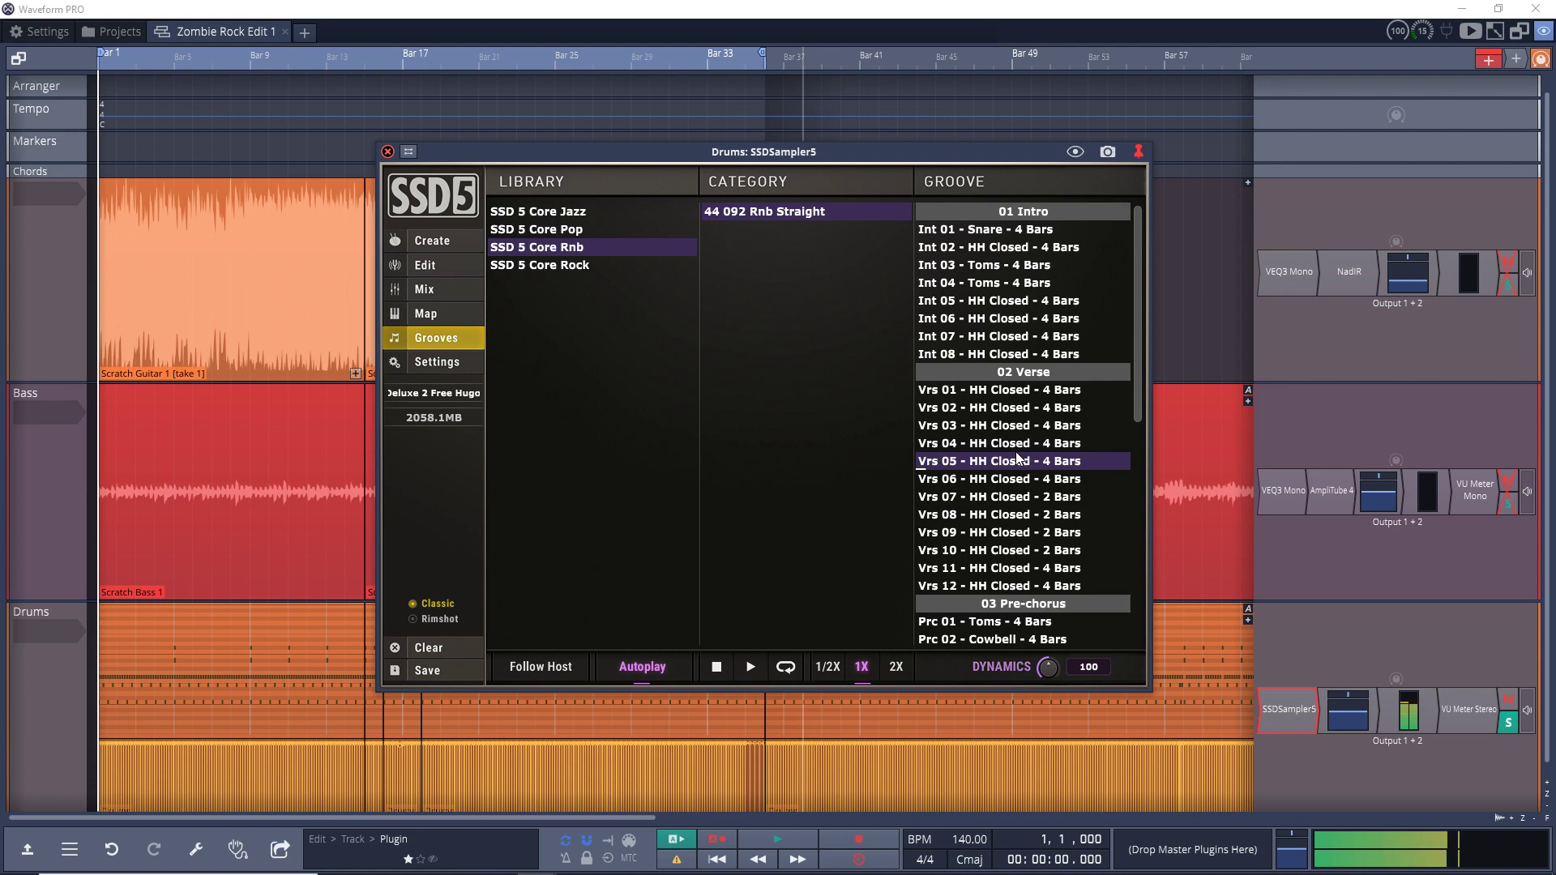
Audition the pre-chorus groove Prc 02 from the SSD 5 Core Pop library, then return to the kit creation view.
click(545, 230)
click(983, 445)
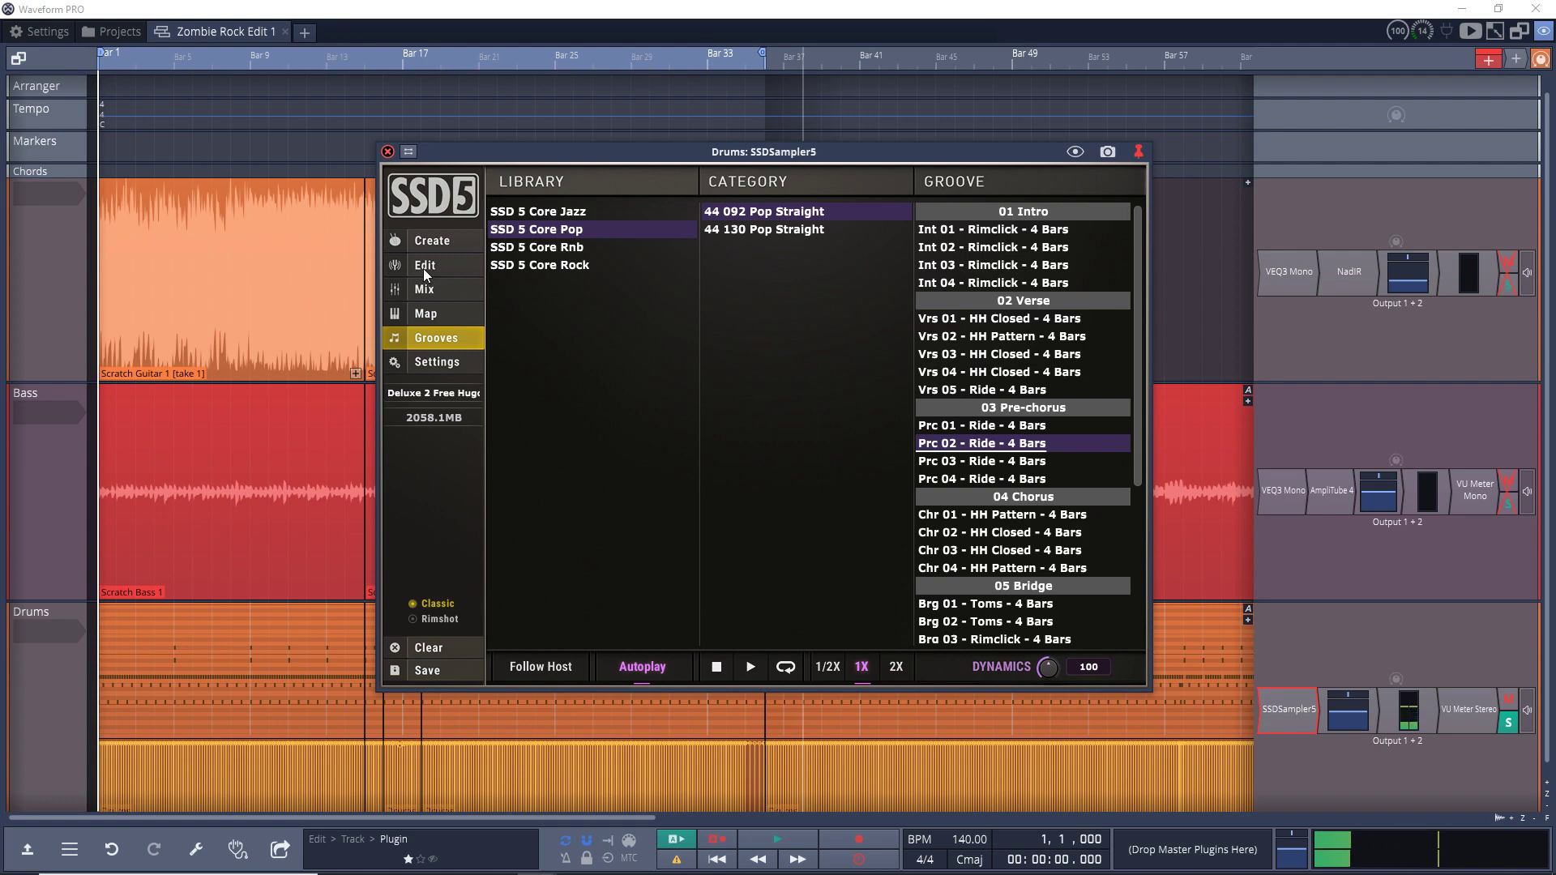
click(435, 242)
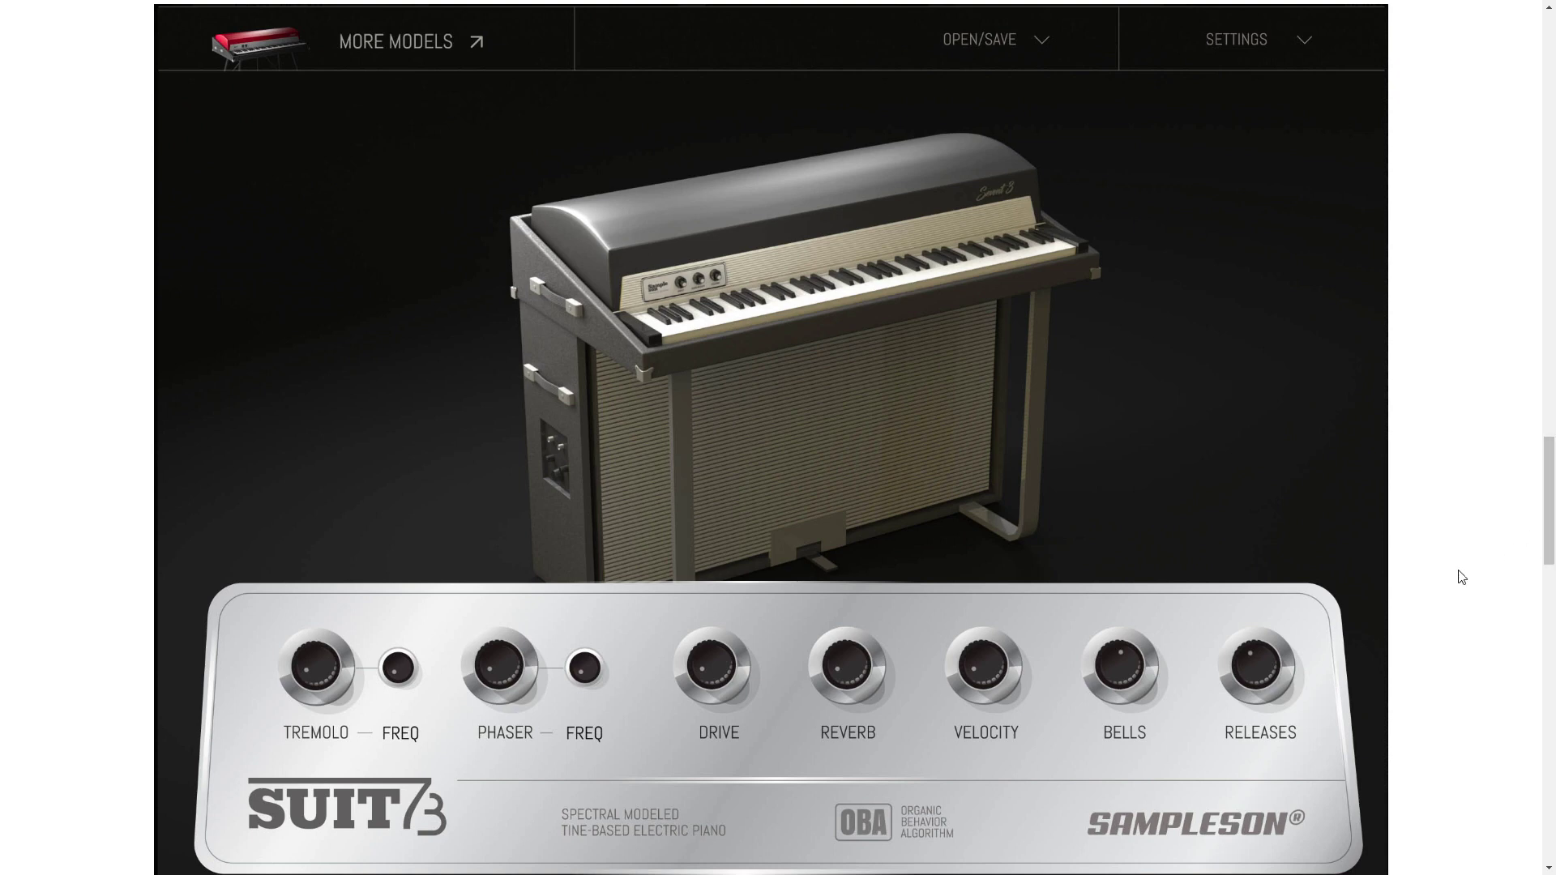
Examine the spectral modeling explanation and product details on the SUIT73 web page.
scroll(1412, 596, down, 10)
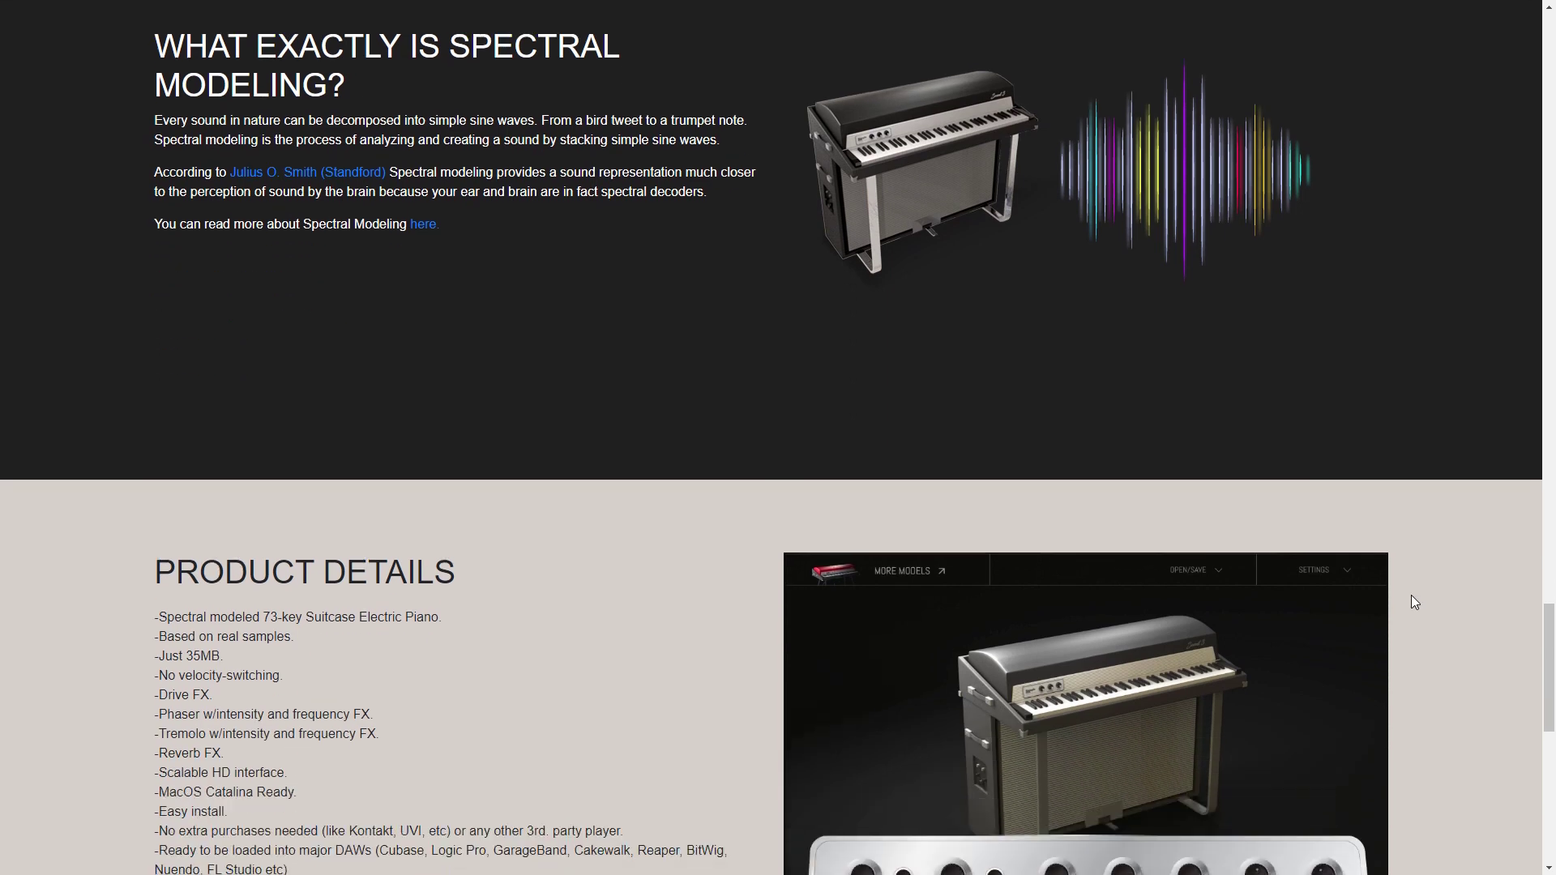
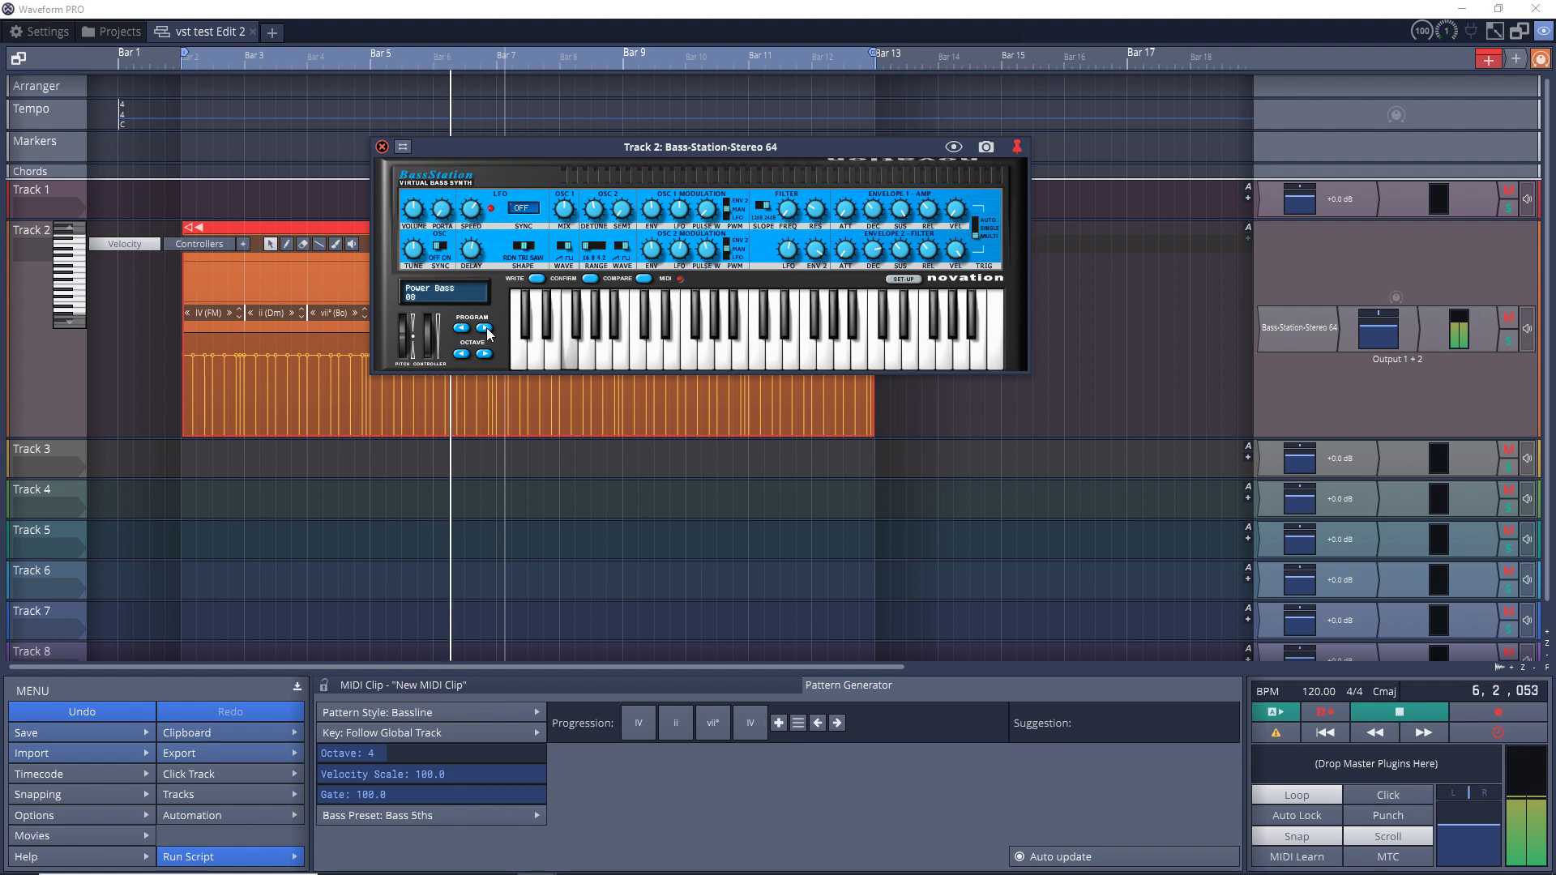
Step forward through the Bass-Station programs on Track 2 during playback, auditioning Freakpower Bass, Spit Sine Bass and the following sounds.
click(486, 328)
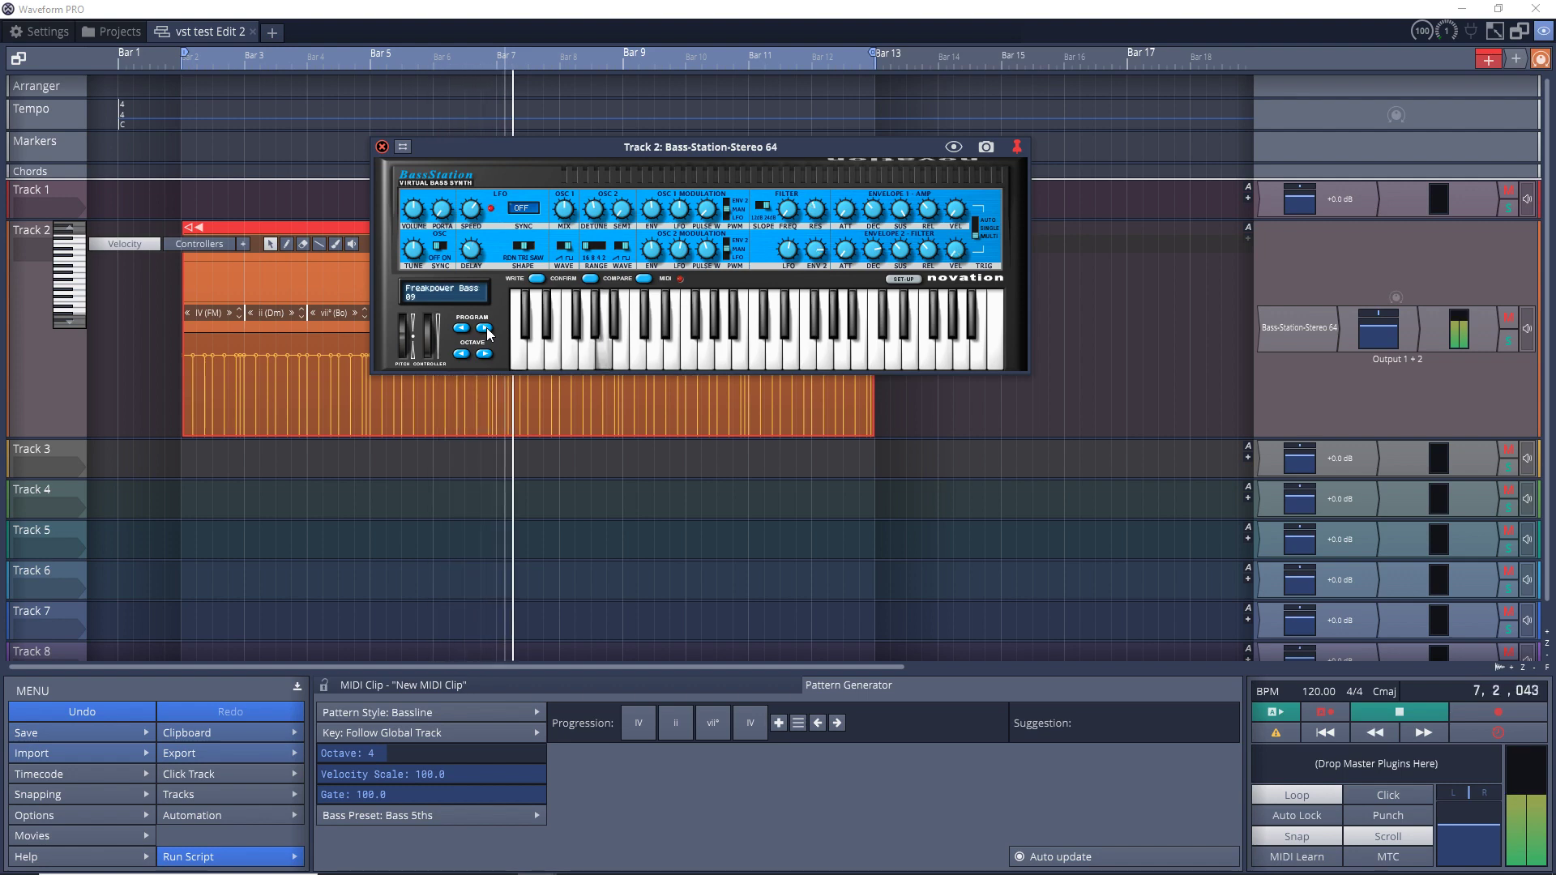
click(486, 328)
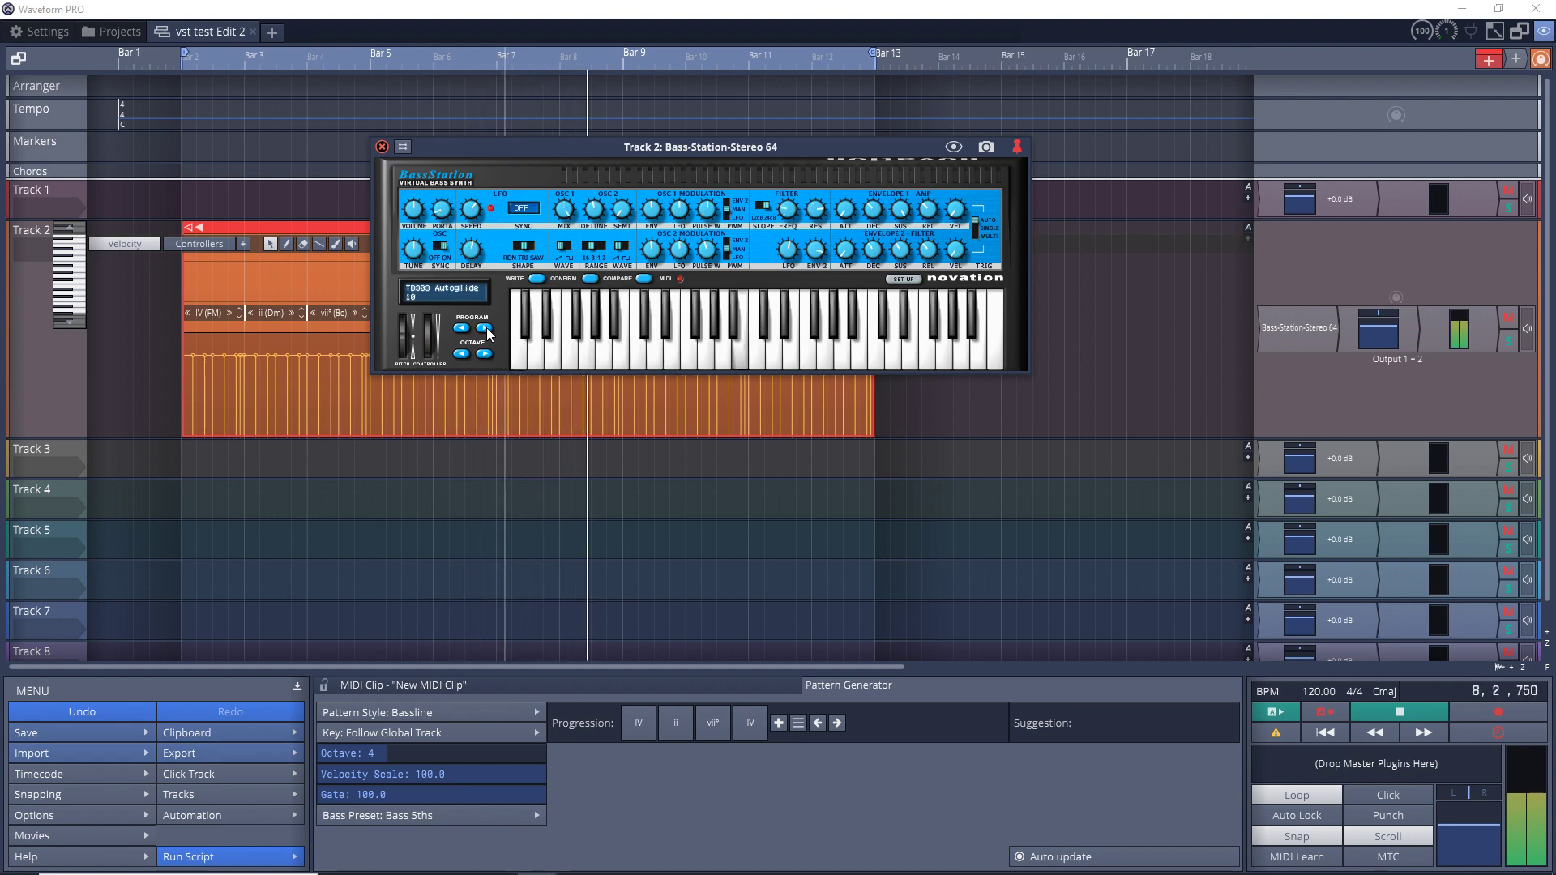
click(485, 328)
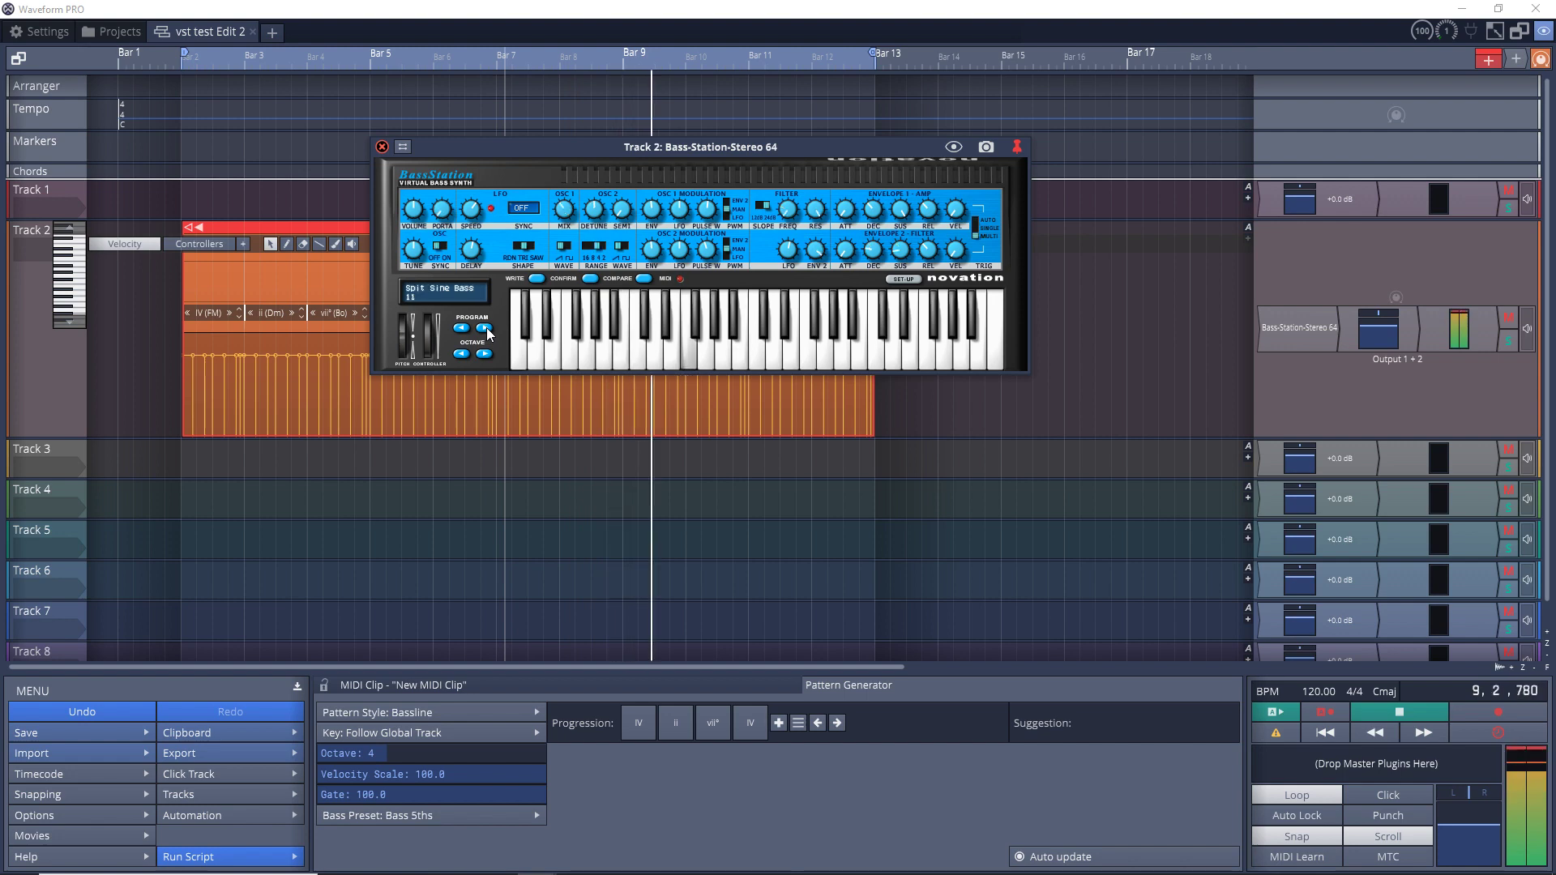
click(486, 329)
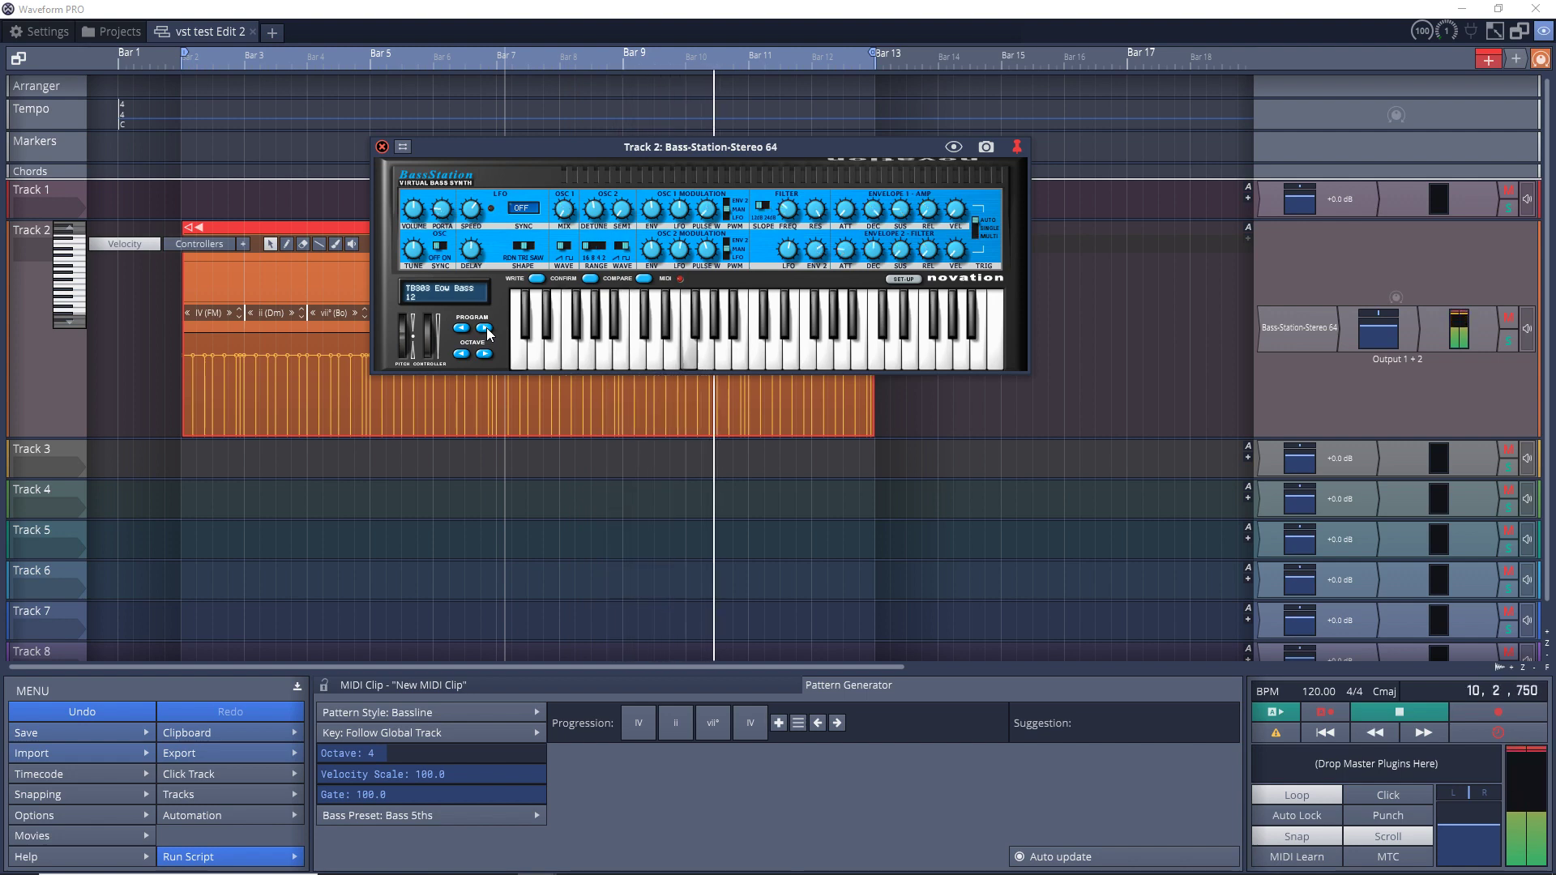
click(485, 328)
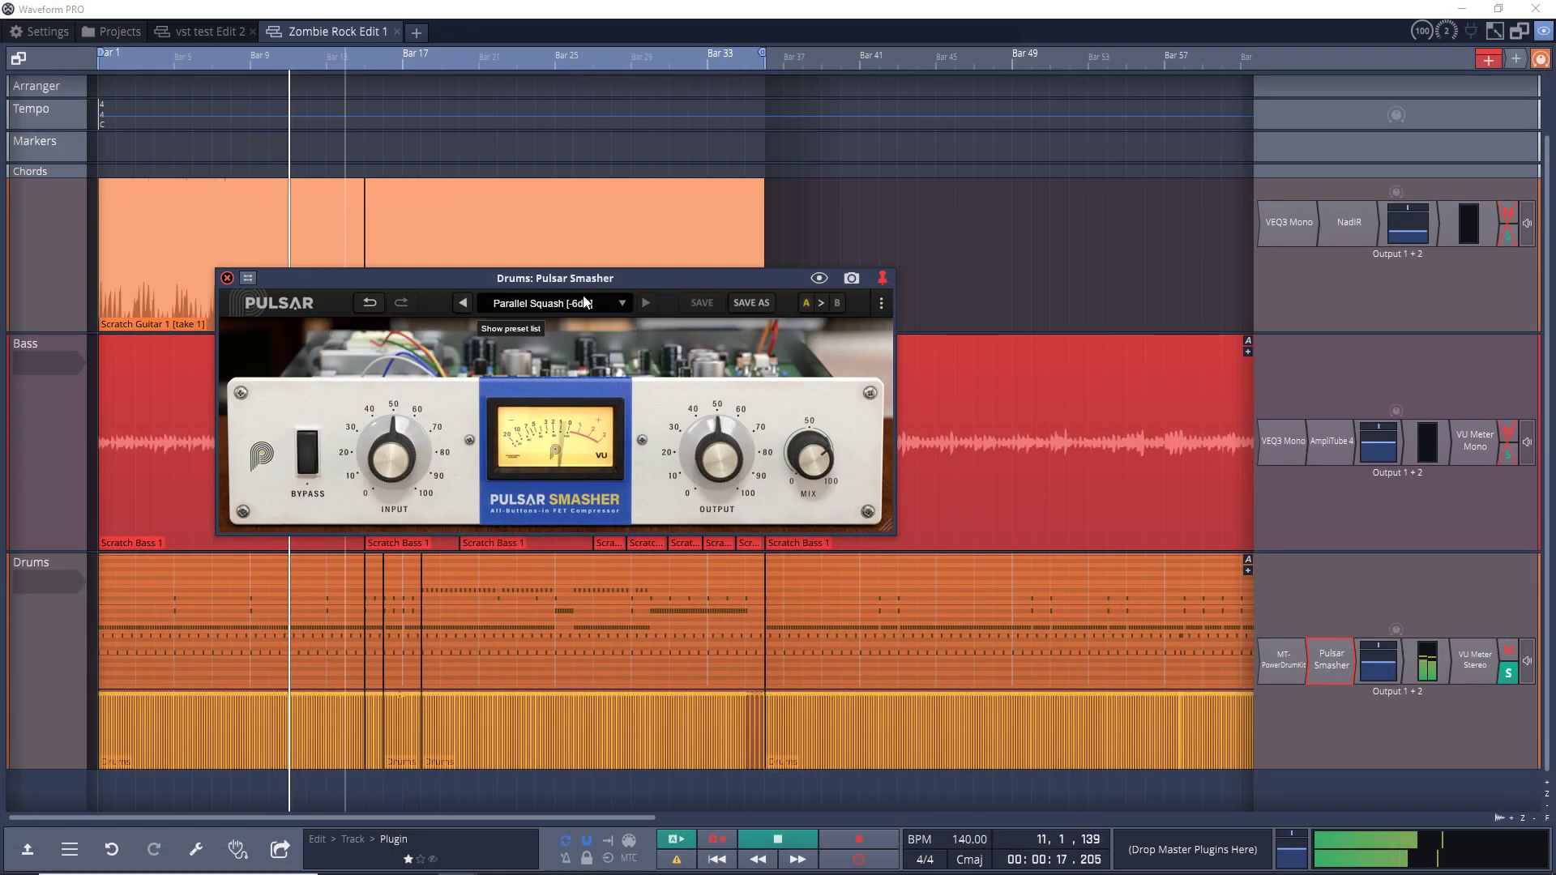
Adjust the output gain and lower the mix in Pulsar Smasher on the Drums track, comparing the sound with bypass on and off.
drag(717, 468, 699, 401)
drag(811, 450, 811, 474)
click(308, 465)
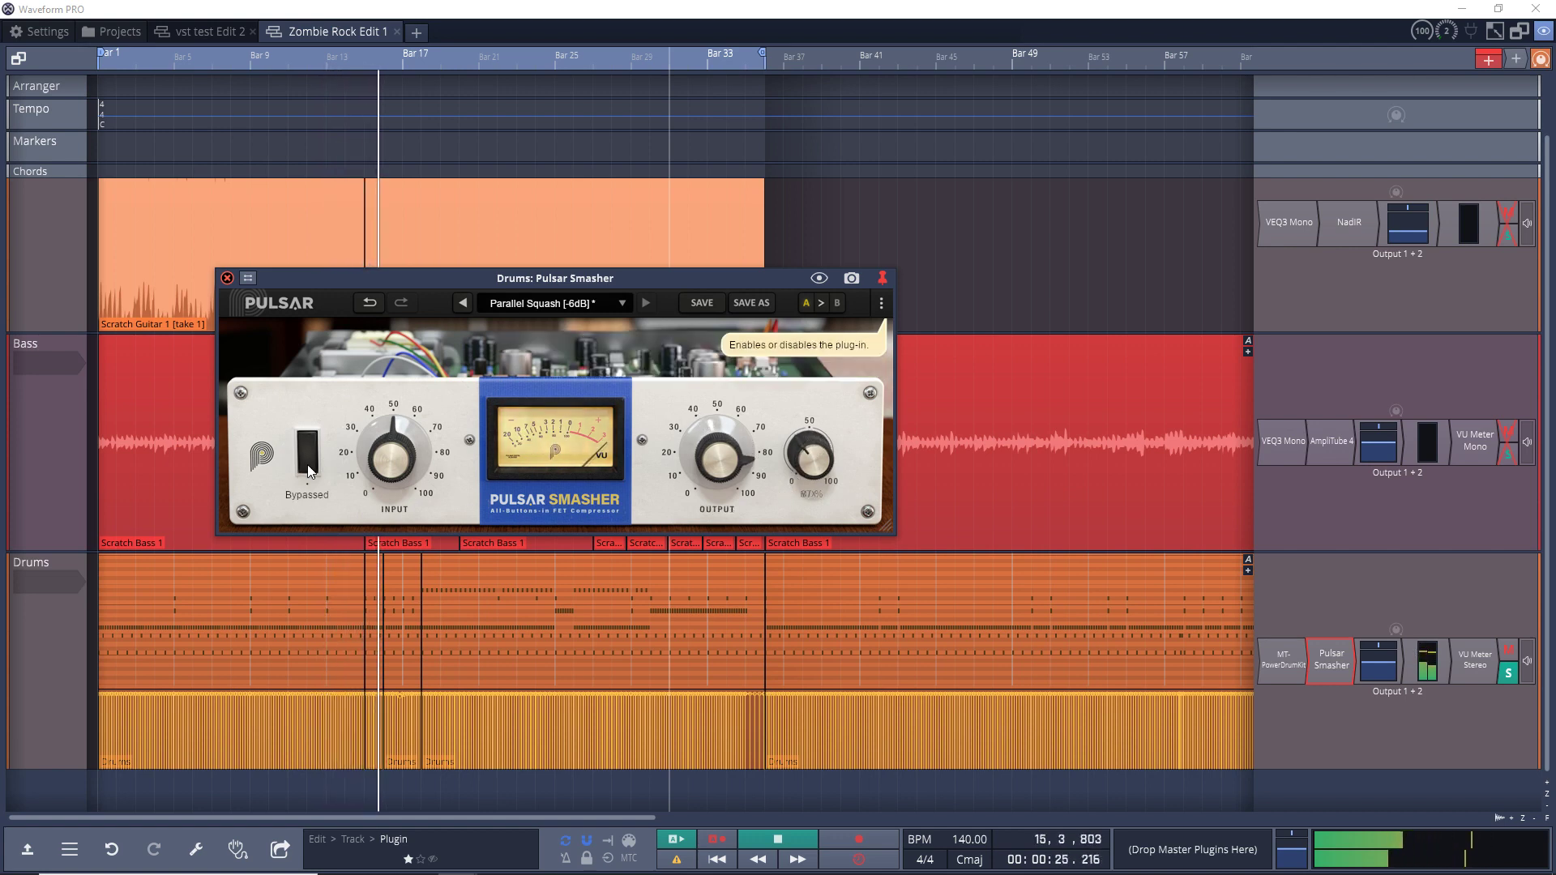
click(309, 464)
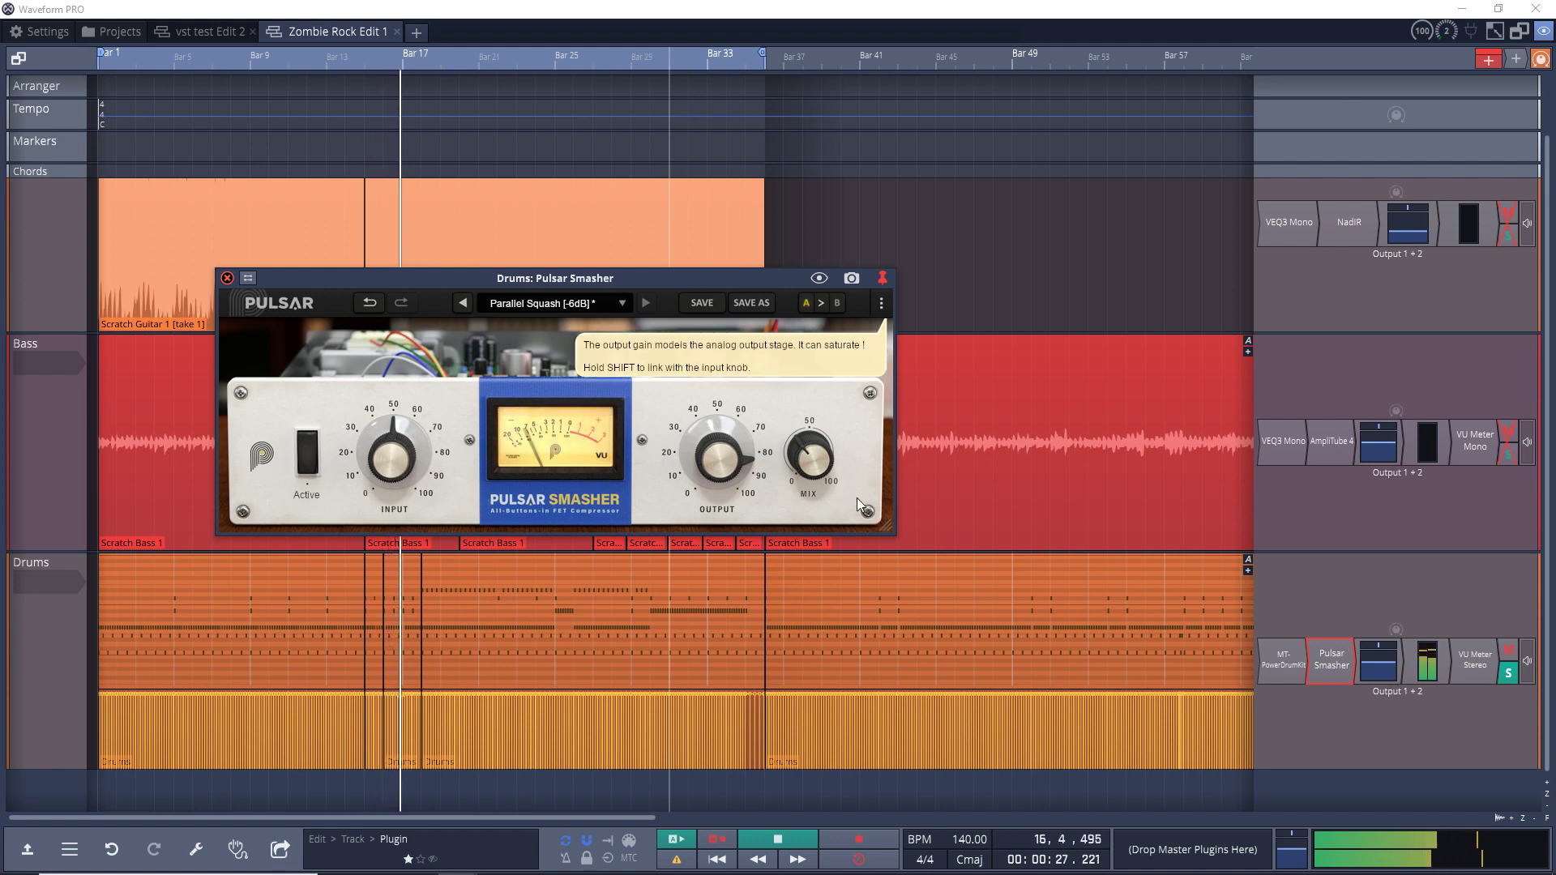
Raise the Pulsar Smasher mix to about 71 % and toggle bypass to compare the processed drums.
drag(811, 460, 793, 384)
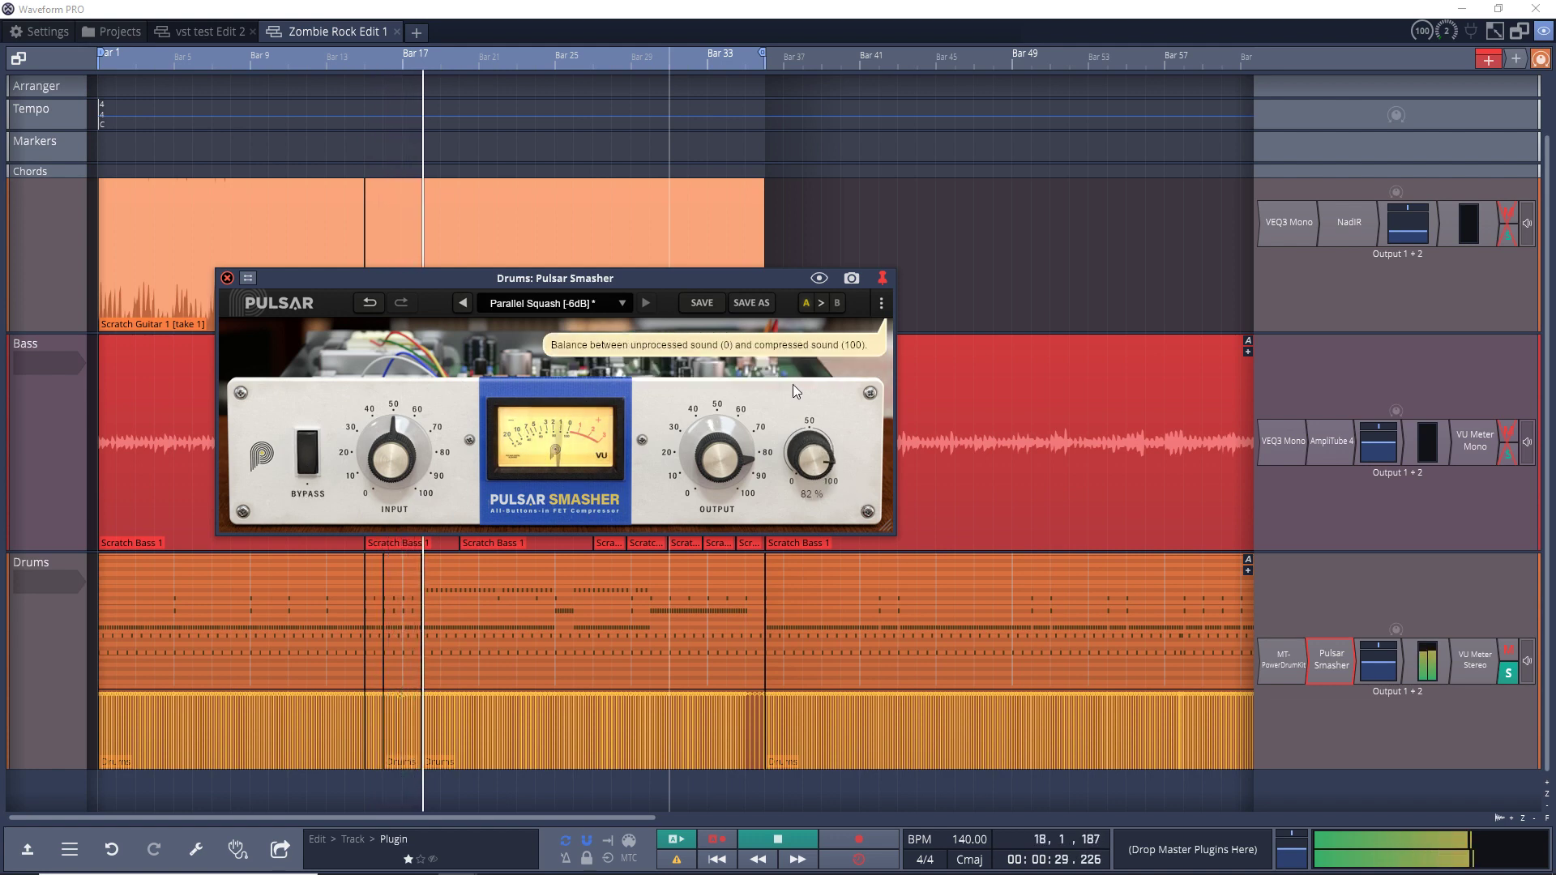
click(308, 468)
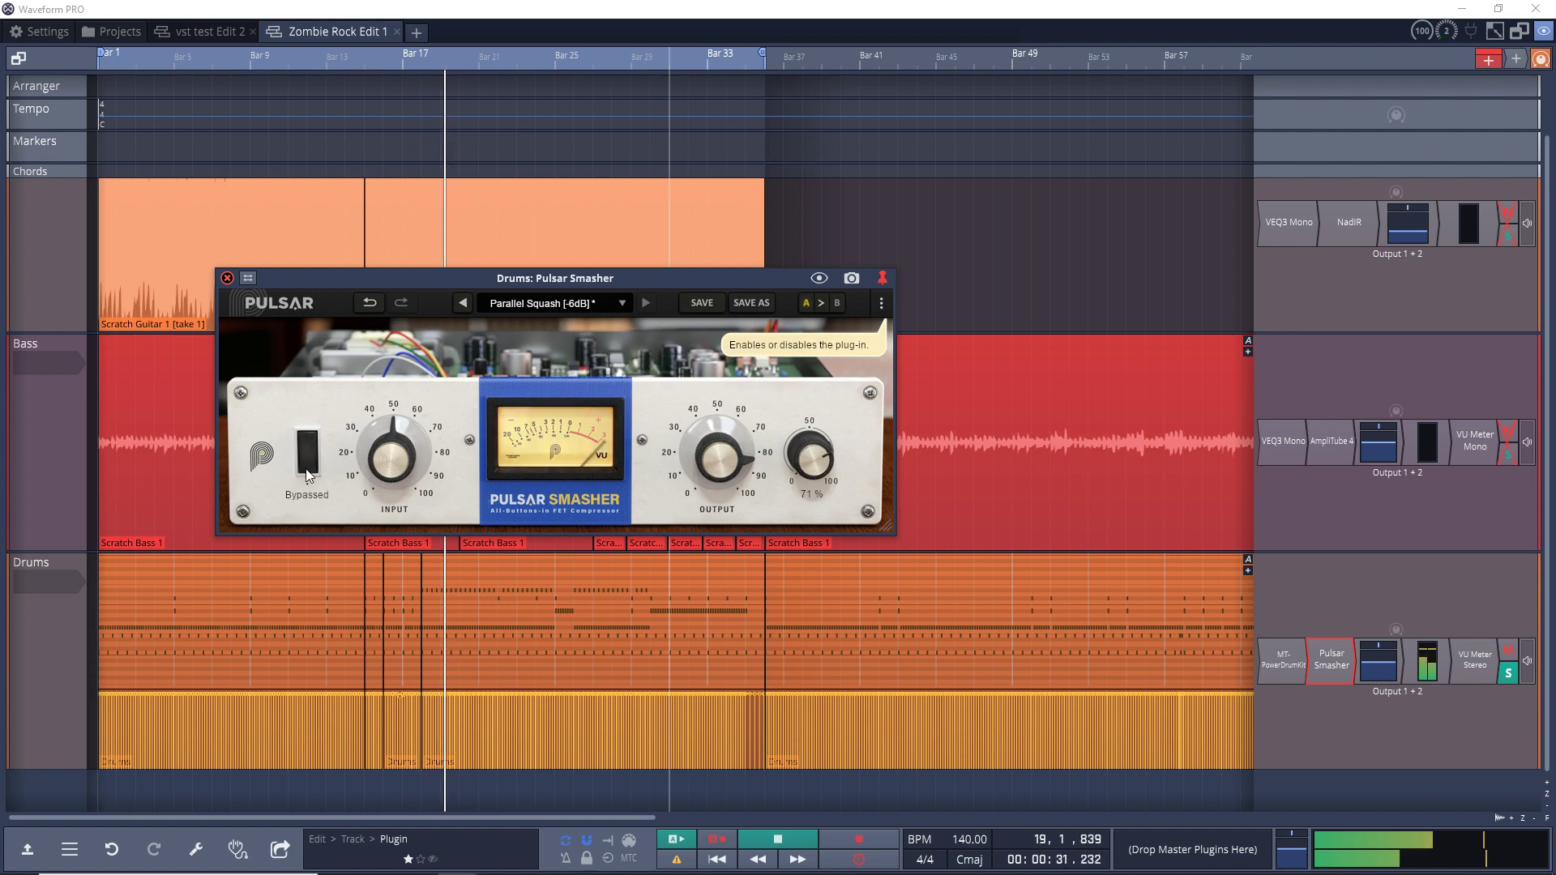
click(308, 468)
Try different input and output gains in Pulsar Smasher, driving the input to 19.7 dB before reducing it.
drag(703, 454, 704, 464)
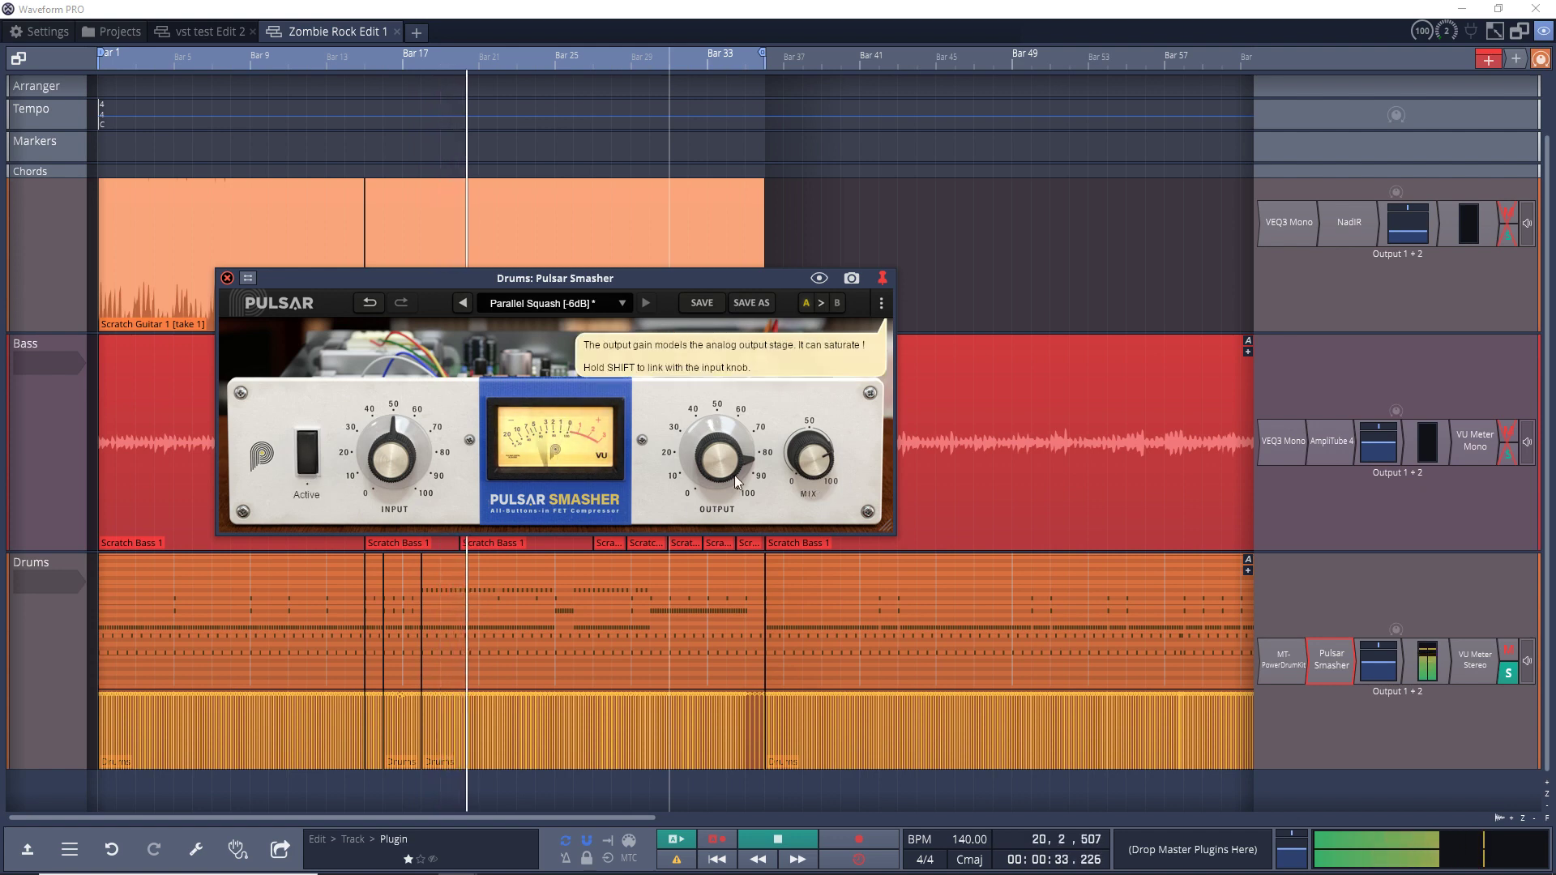
drag(391, 464, 389, 452)
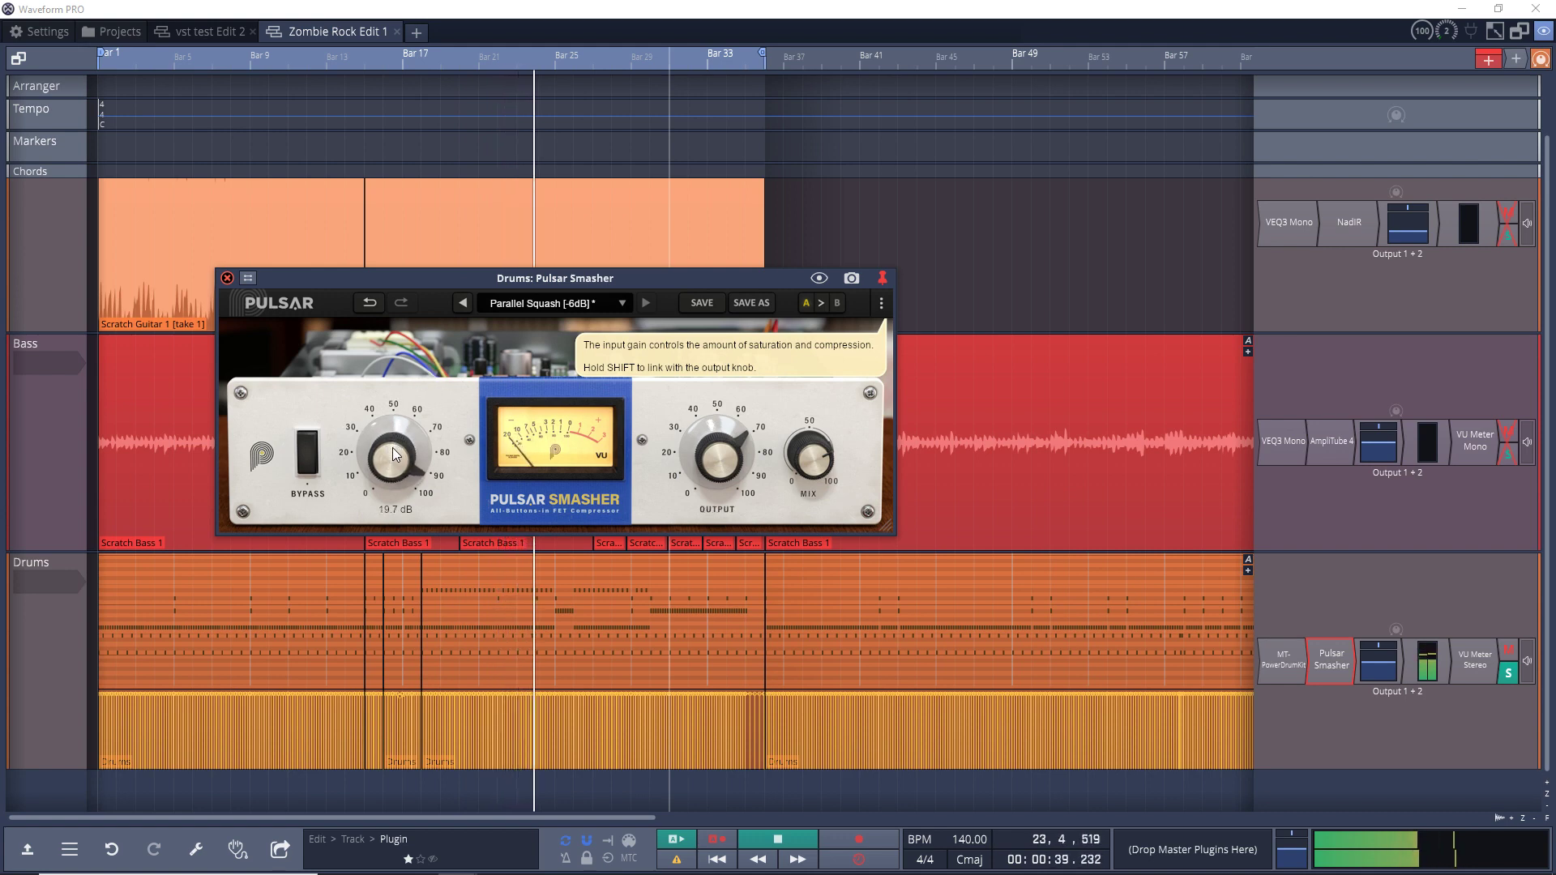
drag(394, 453, 396, 601)
drag(680, 478, 679, 431)
drag(369, 470, 370, 420)
drag(706, 459, 705, 469)
Set the Pulsar Smasher mix to 0 %, raise it again, and bring the output gain to -10.6 dB.
drag(809, 459, 810, 585)
drag(717, 458, 718, 410)
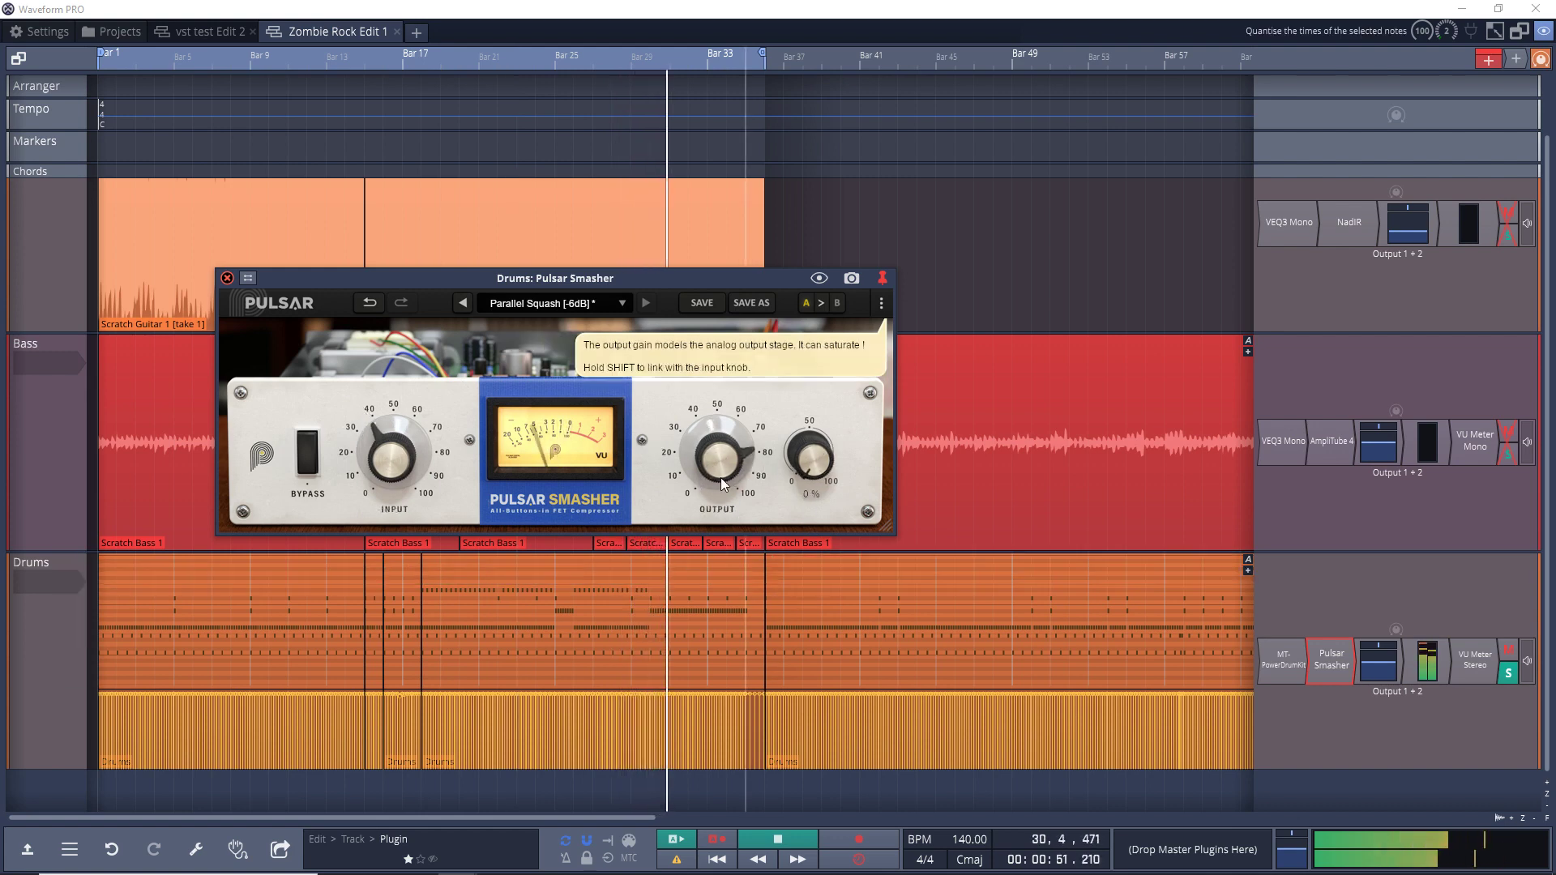
mouse_move(811, 459)
mouse_down()
mouse_move(794, 421)
mouse_move(810, 438)
mouse_up()
drag(720, 465, 720, 469)
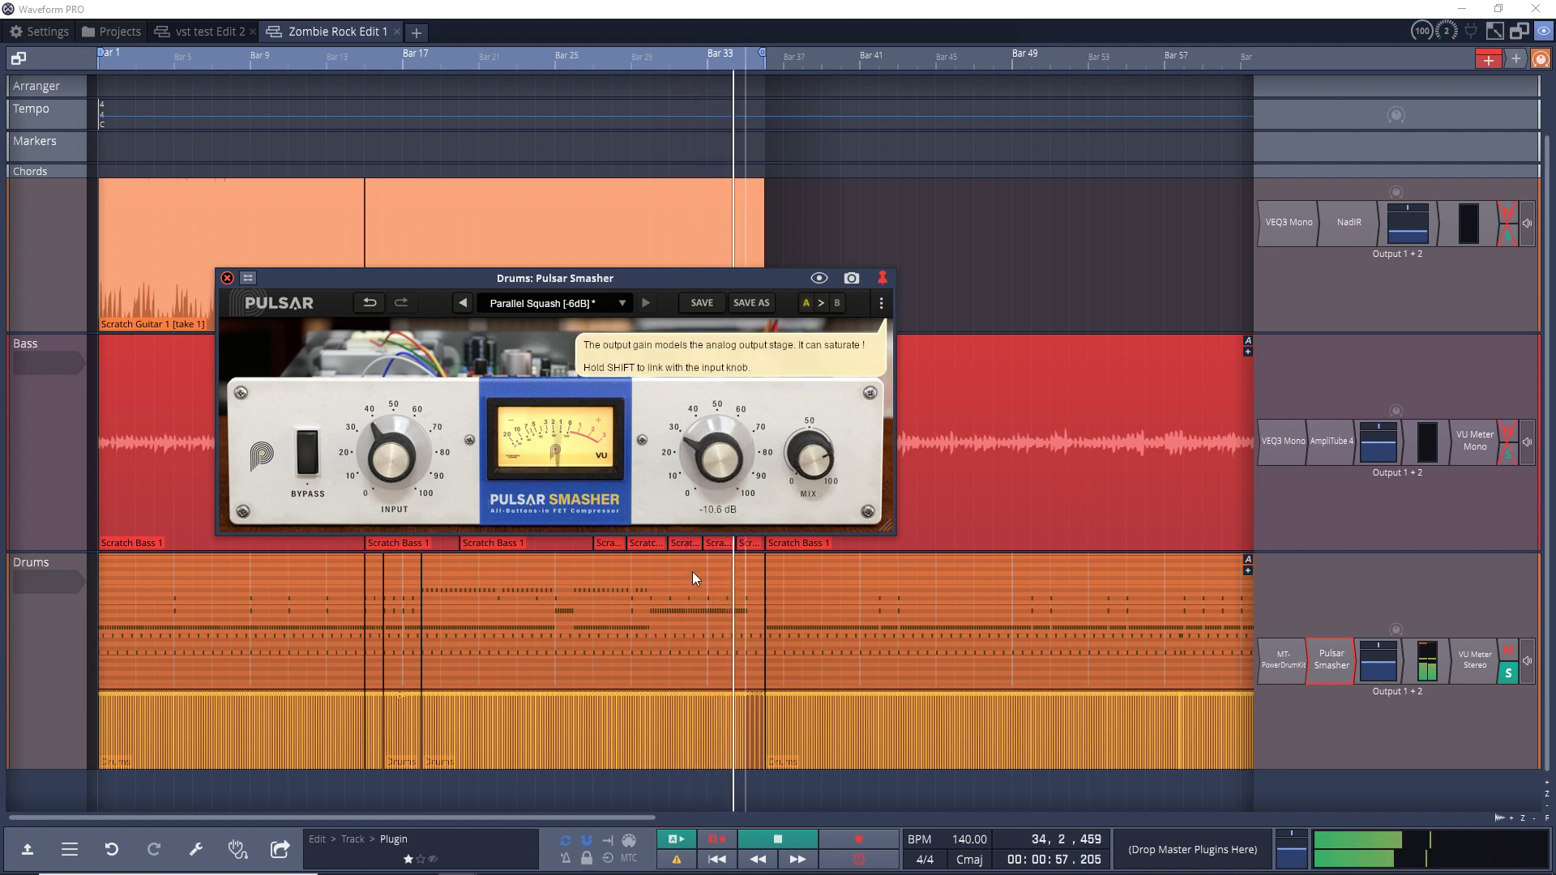
Load the Limit & Saturate [-10dB] preset in Pulsar Smasher.
click(646, 303)
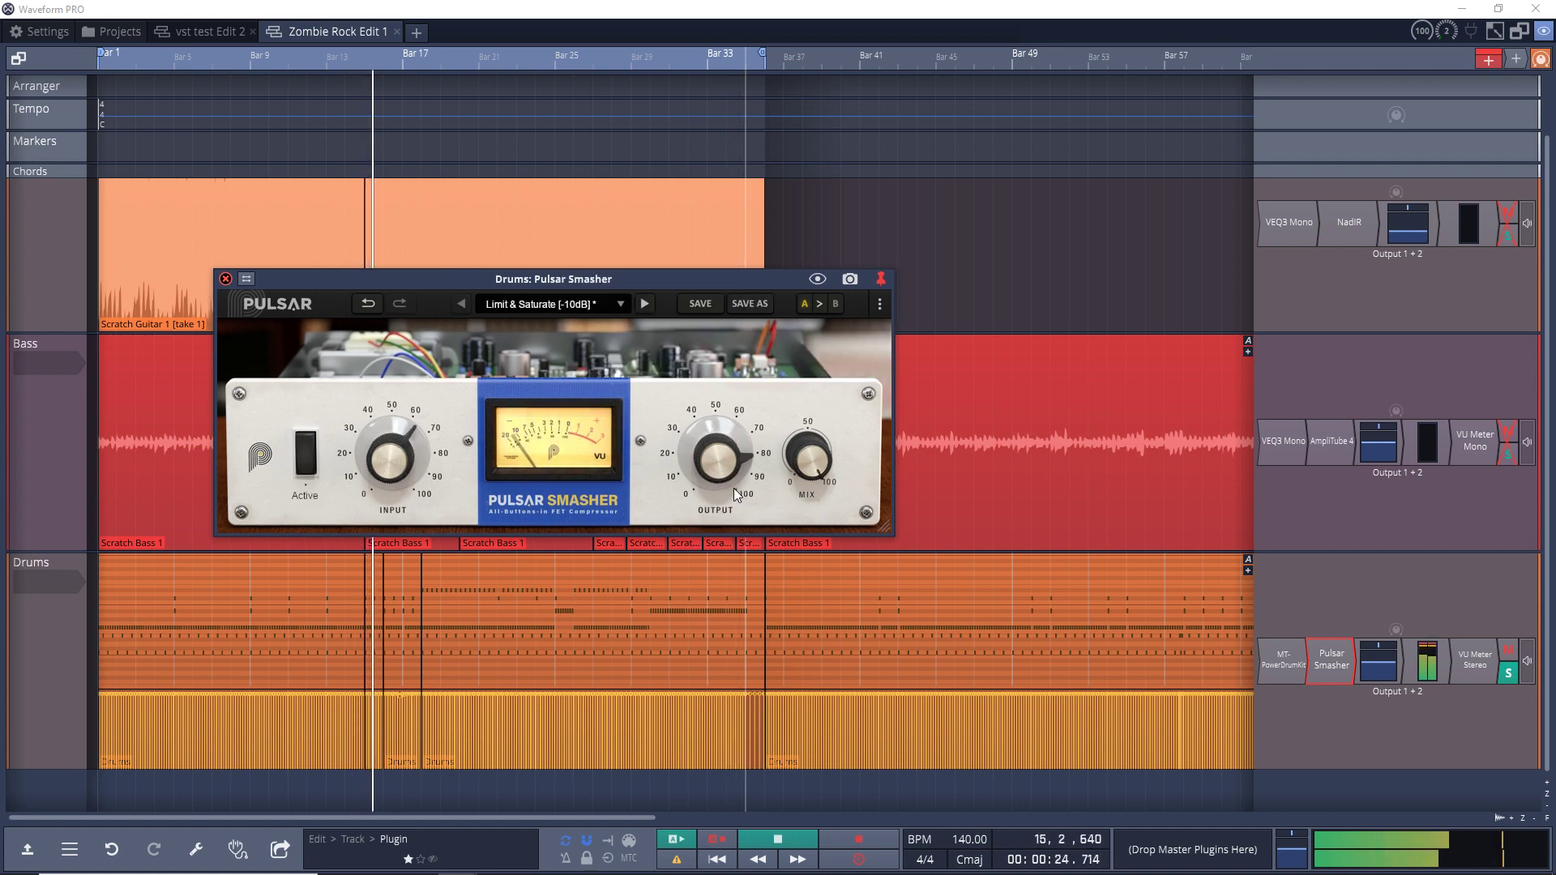
Lower the output gain to 8.64 dB and reduce the mix in the drums' Pulsar Smasher, toggling bypass to compare the sound.
drag(713, 473, 712, 488)
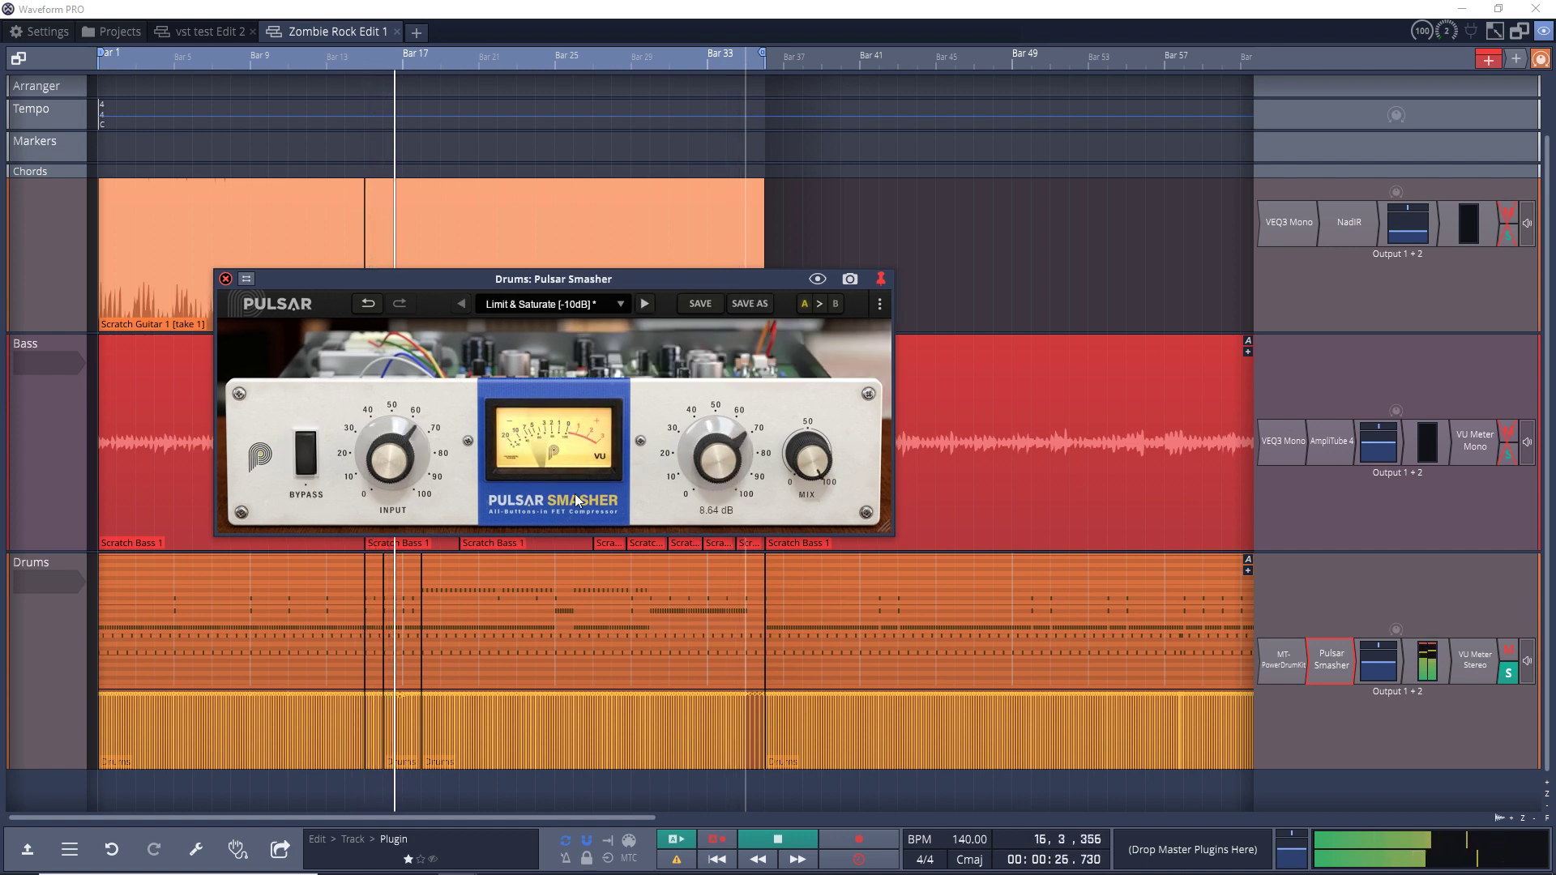
mouse_move(405, 460)
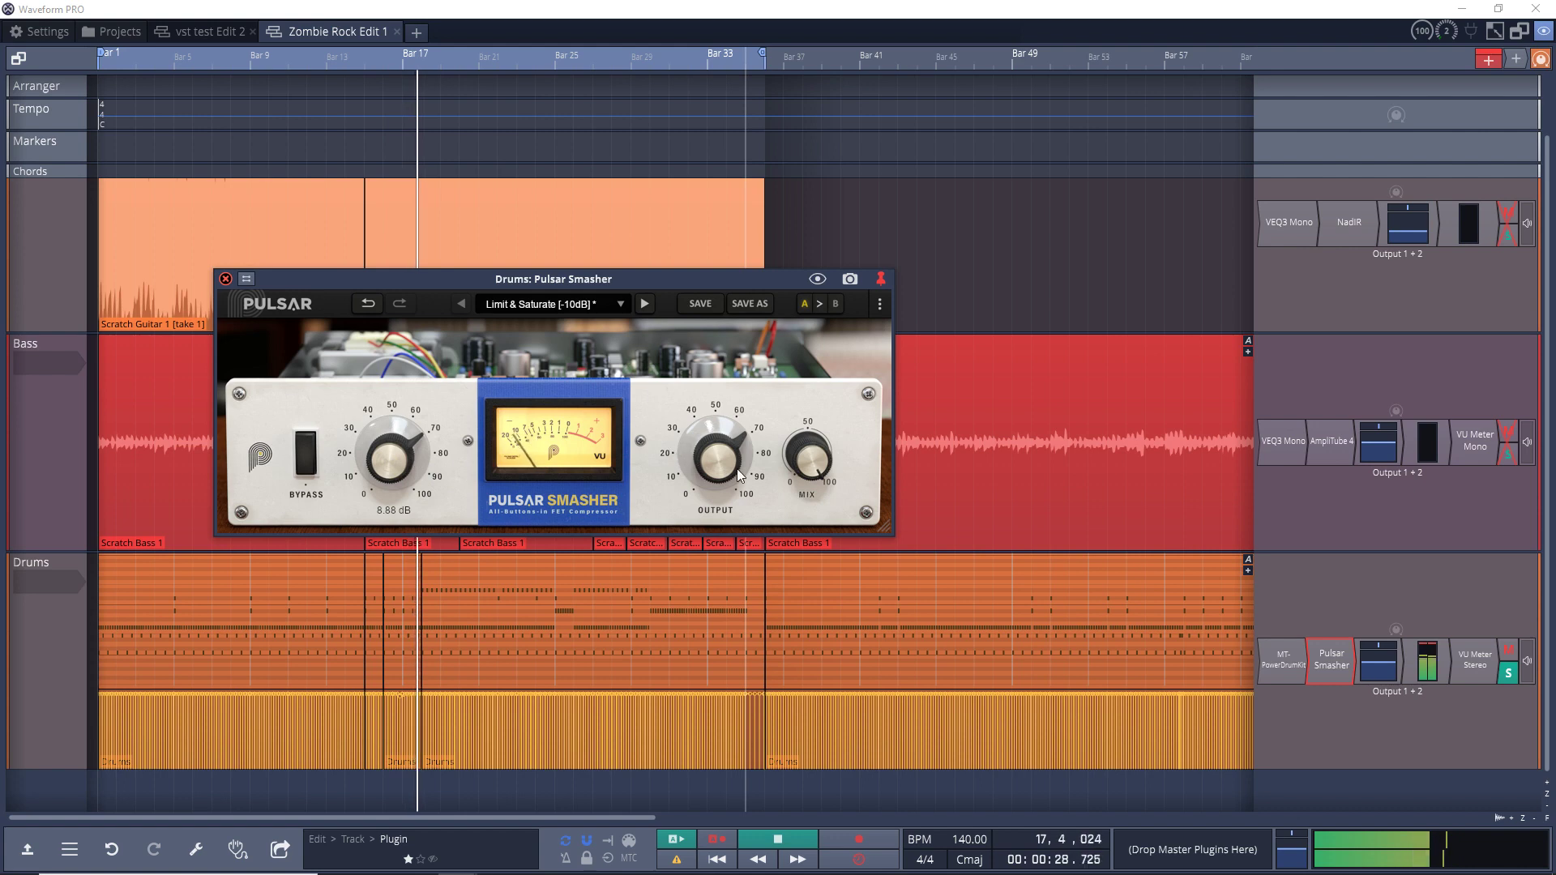
click(307, 465)
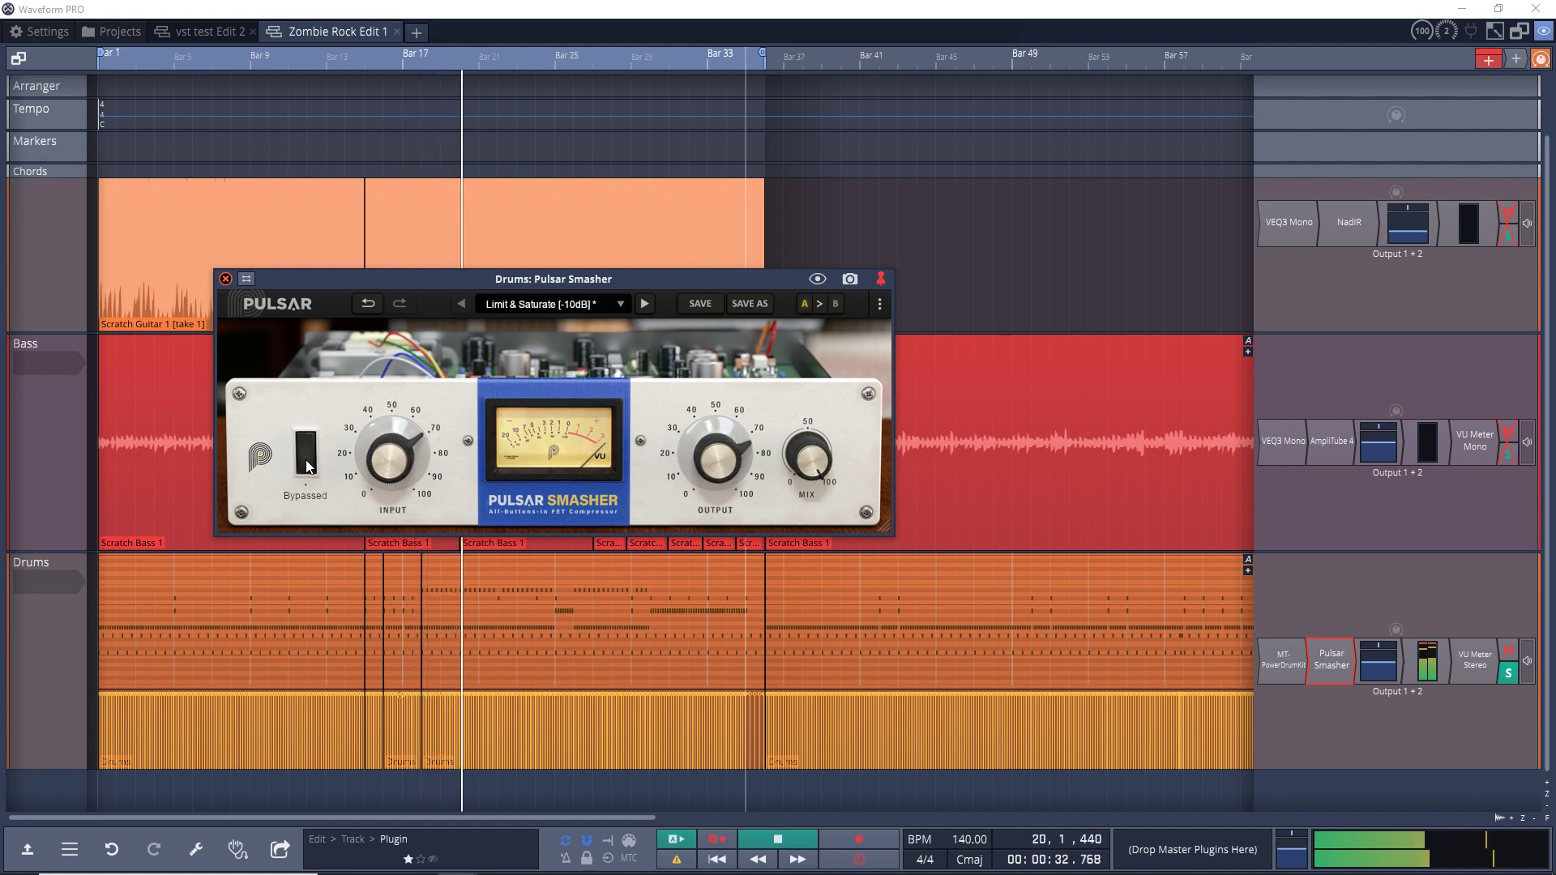
click(307, 466)
click(307, 465)
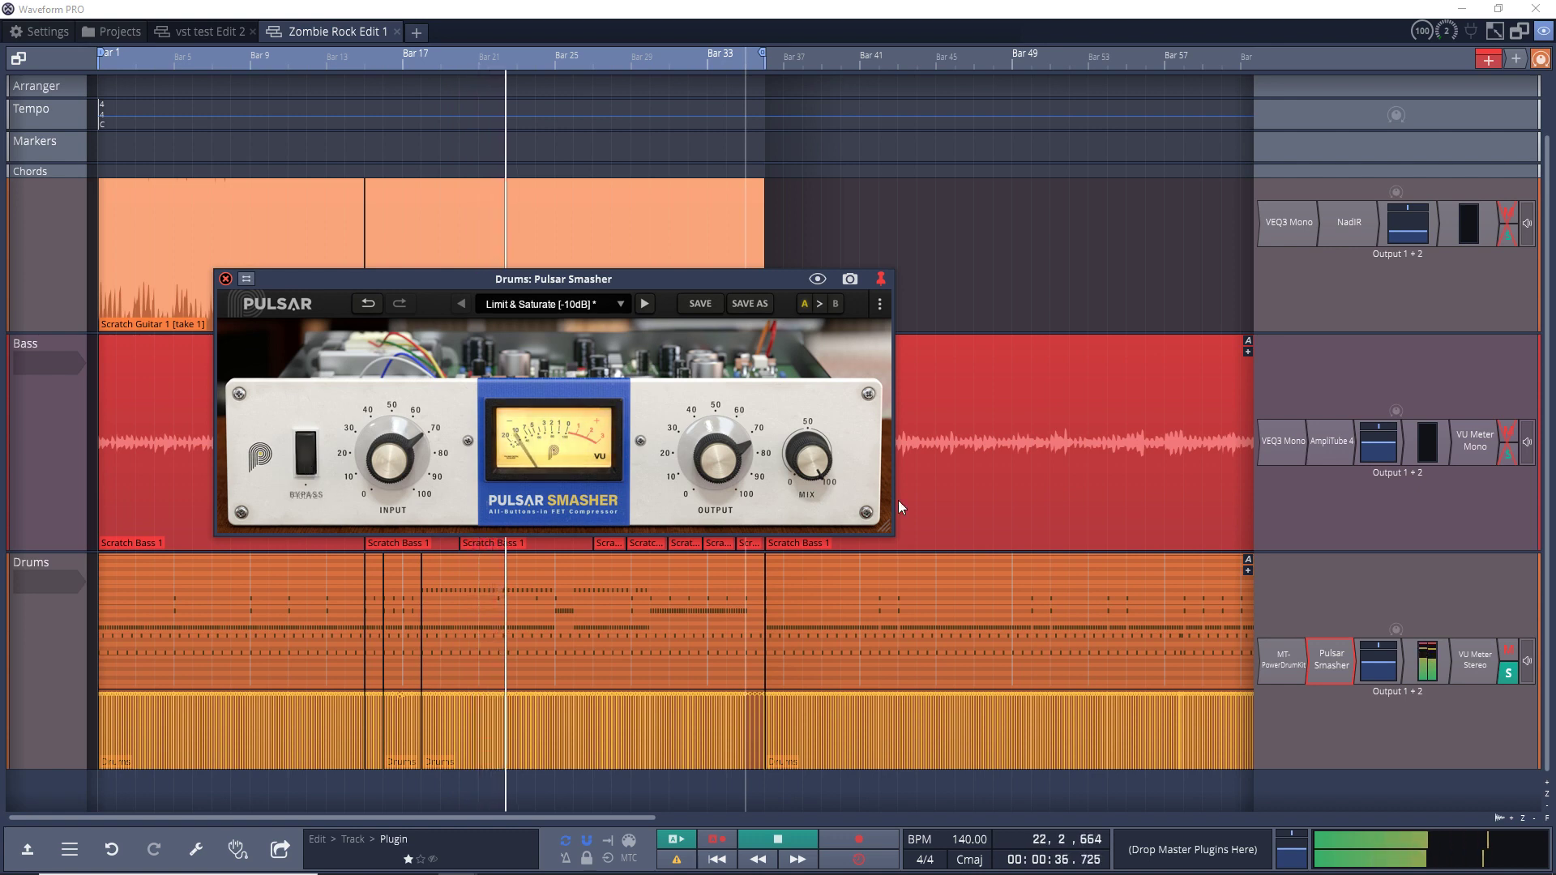
drag(809, 459, 811, 542)
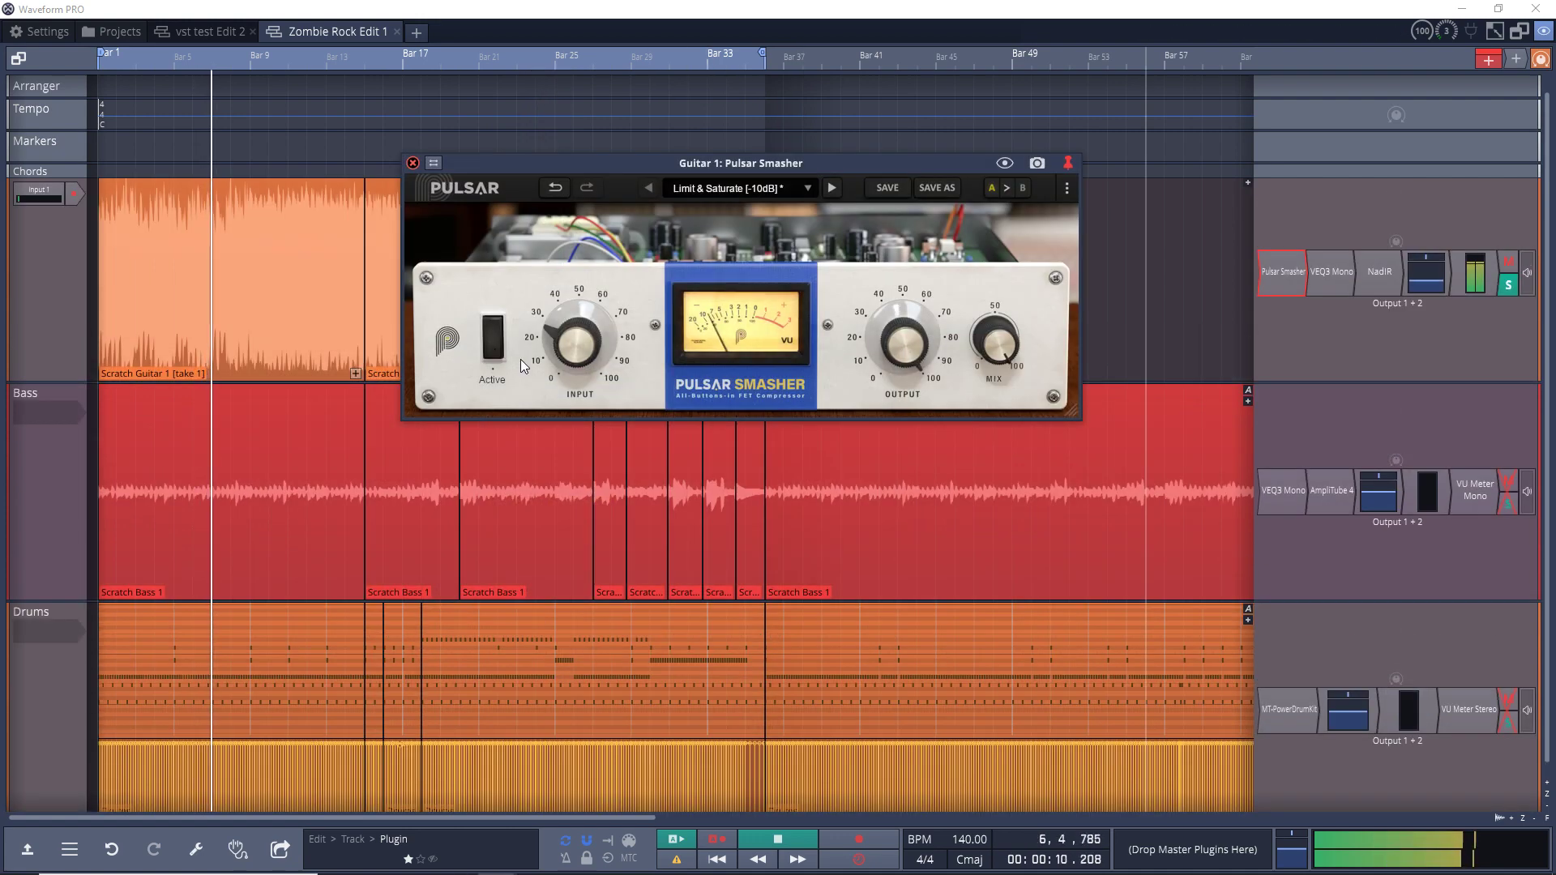
Reduce the mix and raise the input gain to 6.24 dB in Guitar 1's Pulsar Smasher, and toggle bypass to compare.
mouse_move(998, 328)
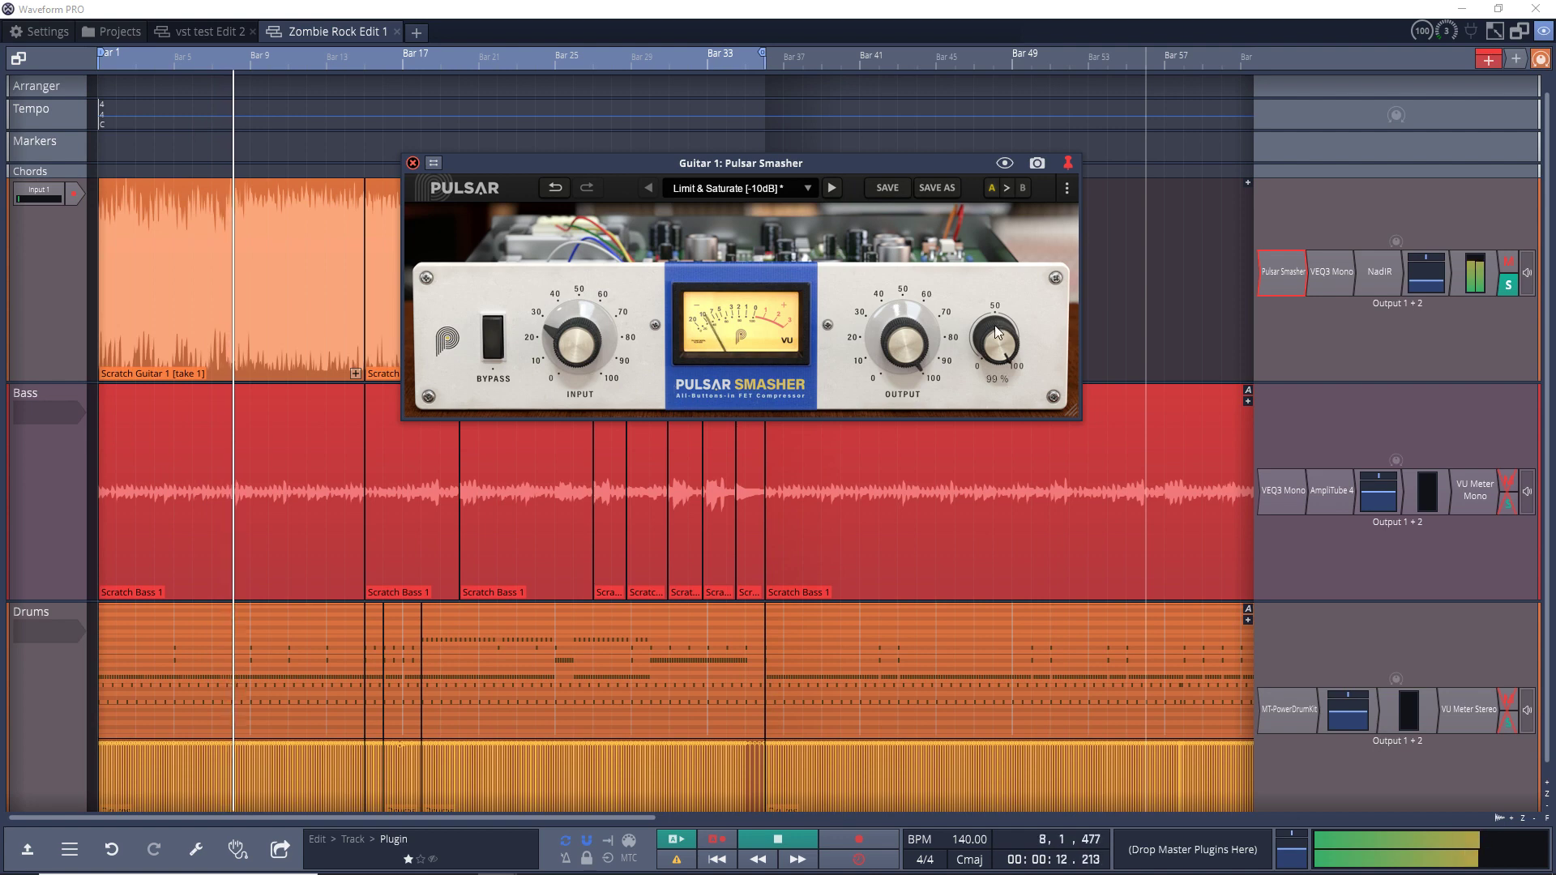
drag(988, 366, 985, 395)
drag(902, 347, 901, 349)
drag(578, 360, 552, 297)
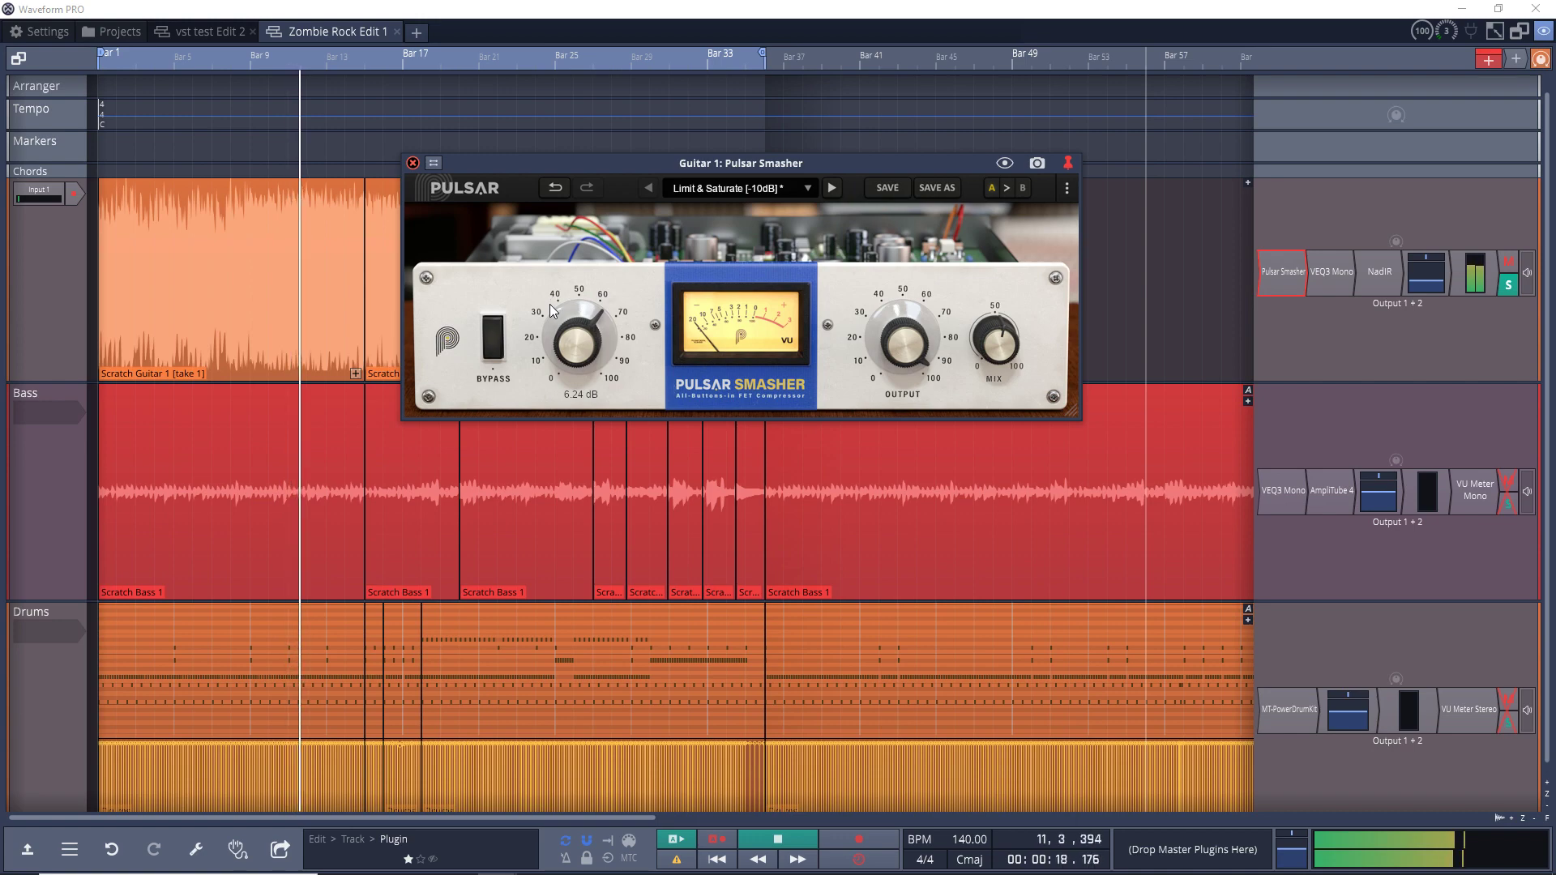
click(492, 342)
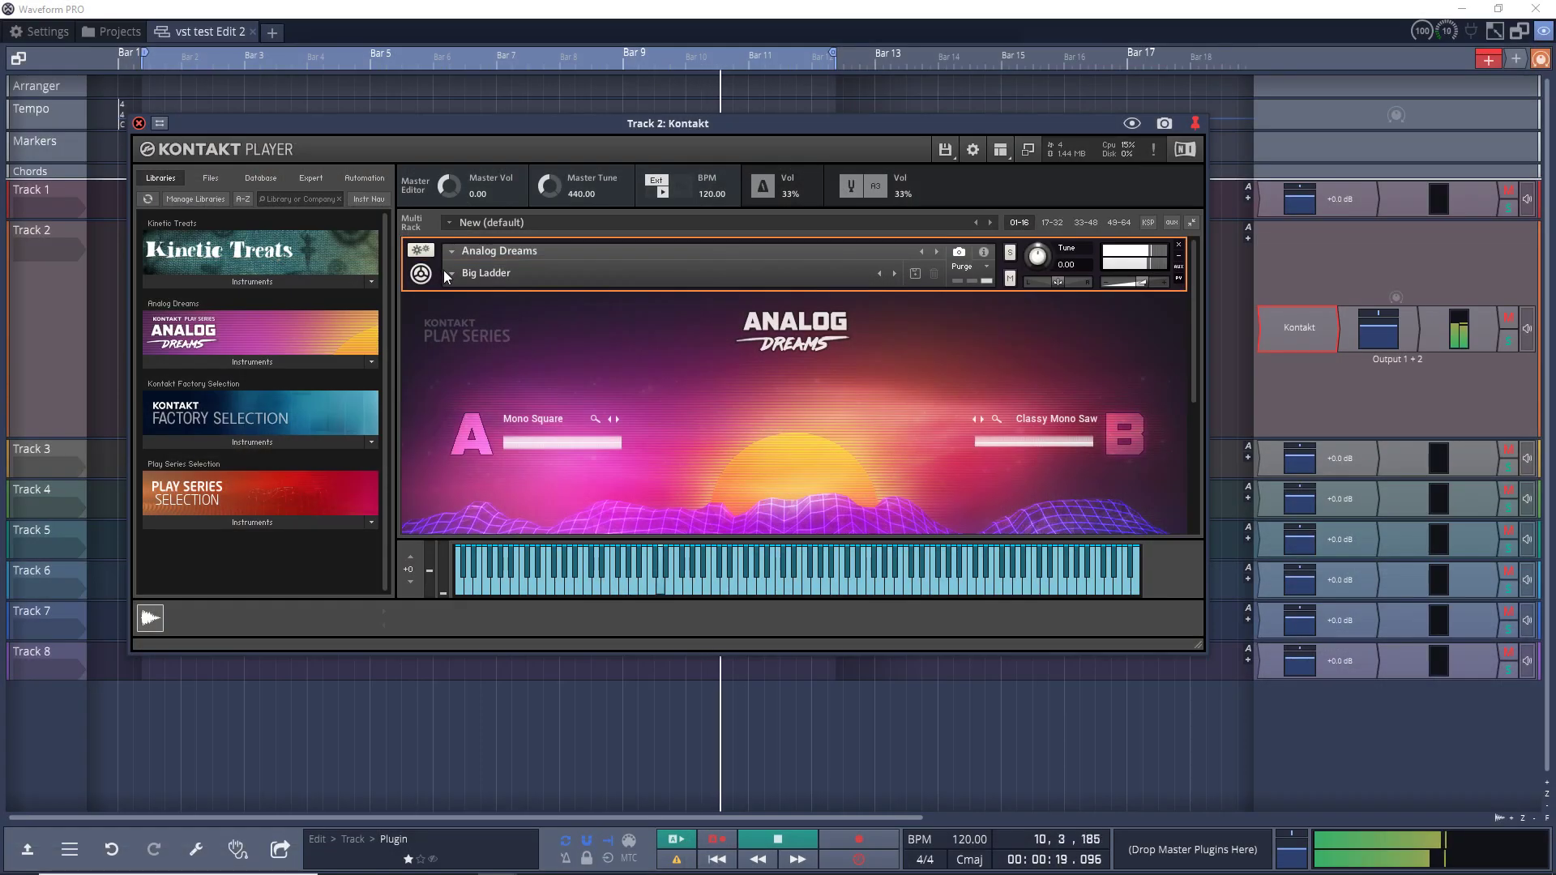
Audition the Salton Sea pad and the Locked Chord pluck snapshots of Analog Dreams in the Kontakt player.
click(449, 274)
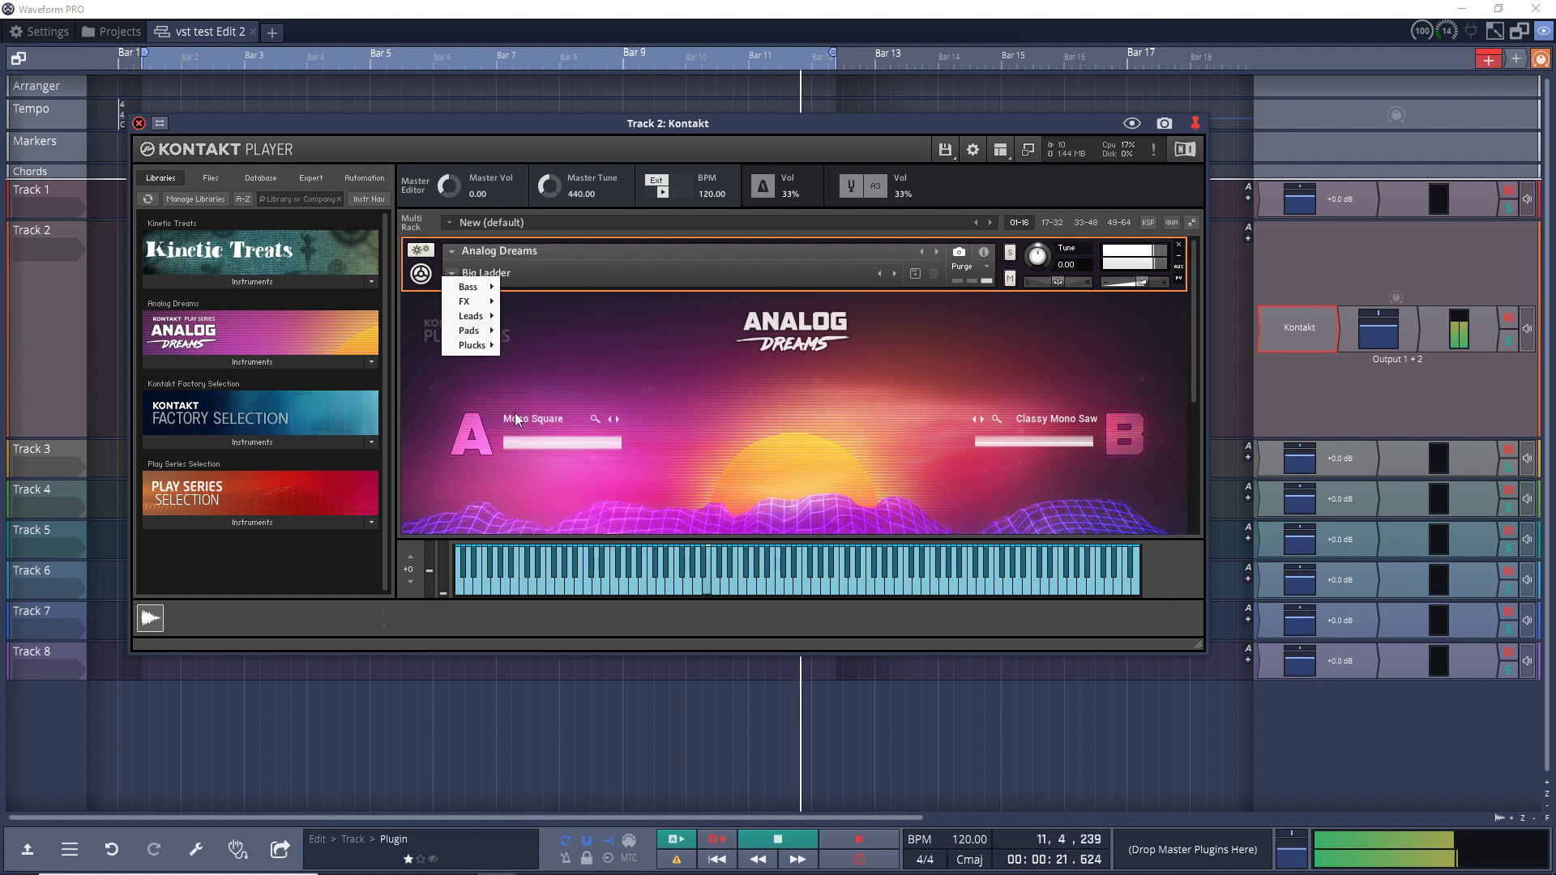
mouse_move(478, 334)
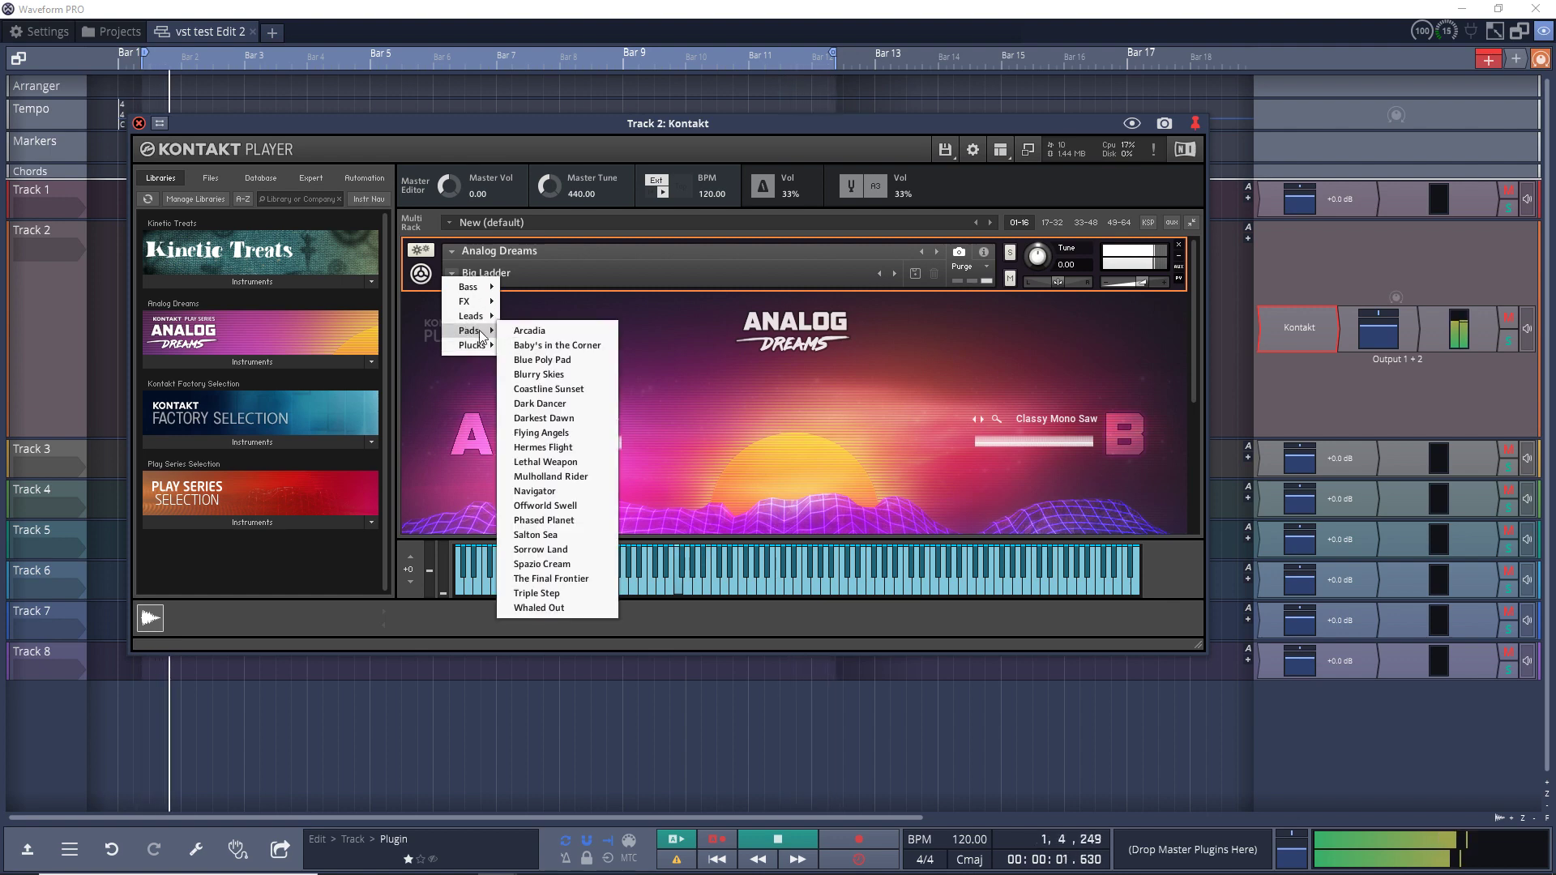
click(572, 536)
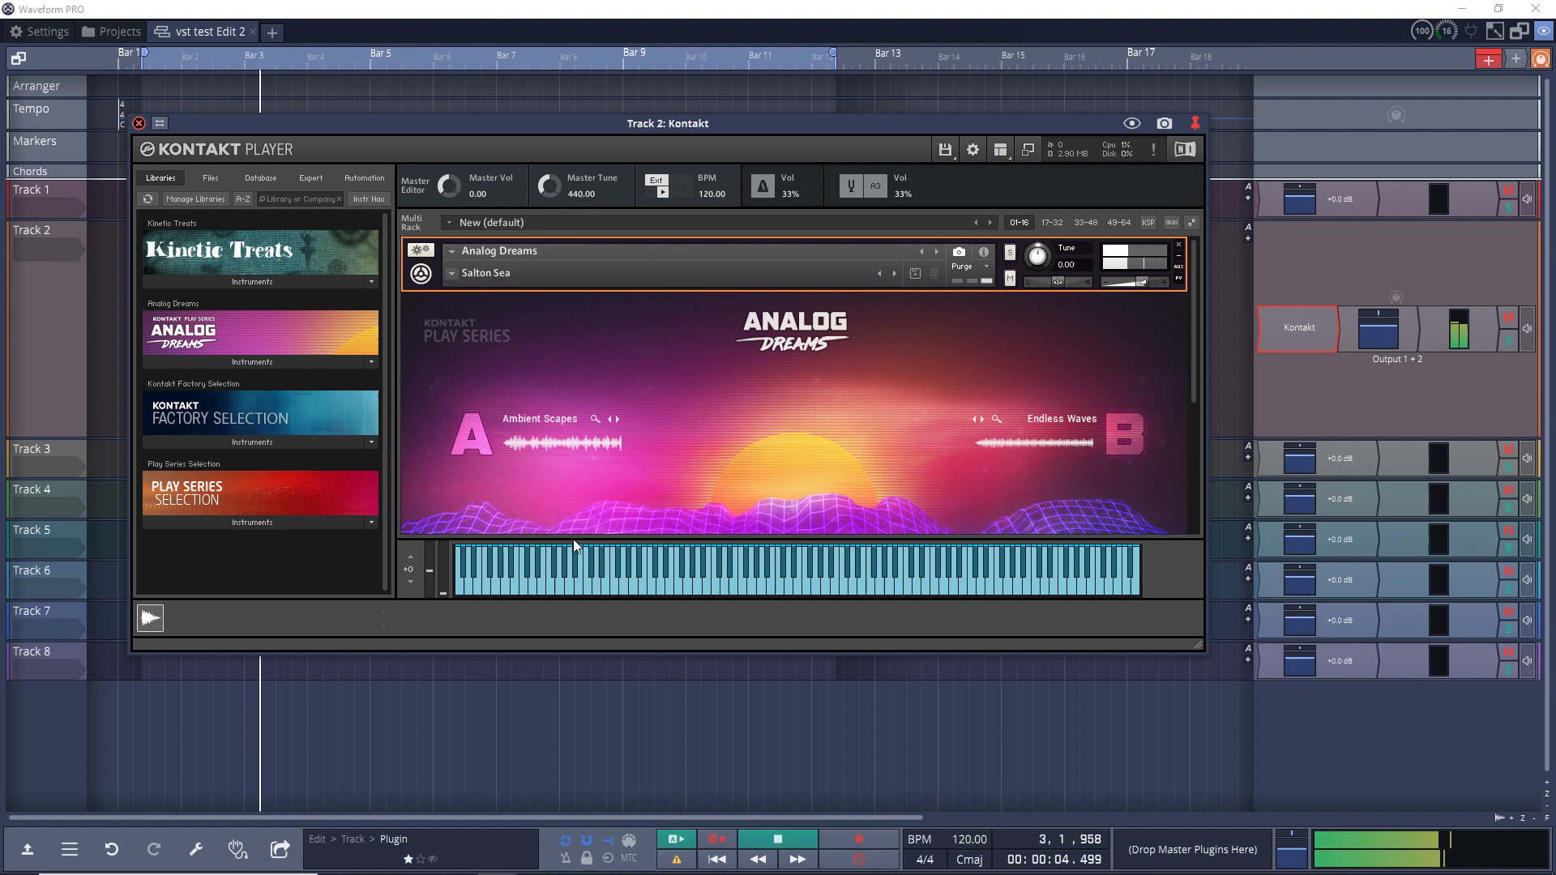
click(450, 275)
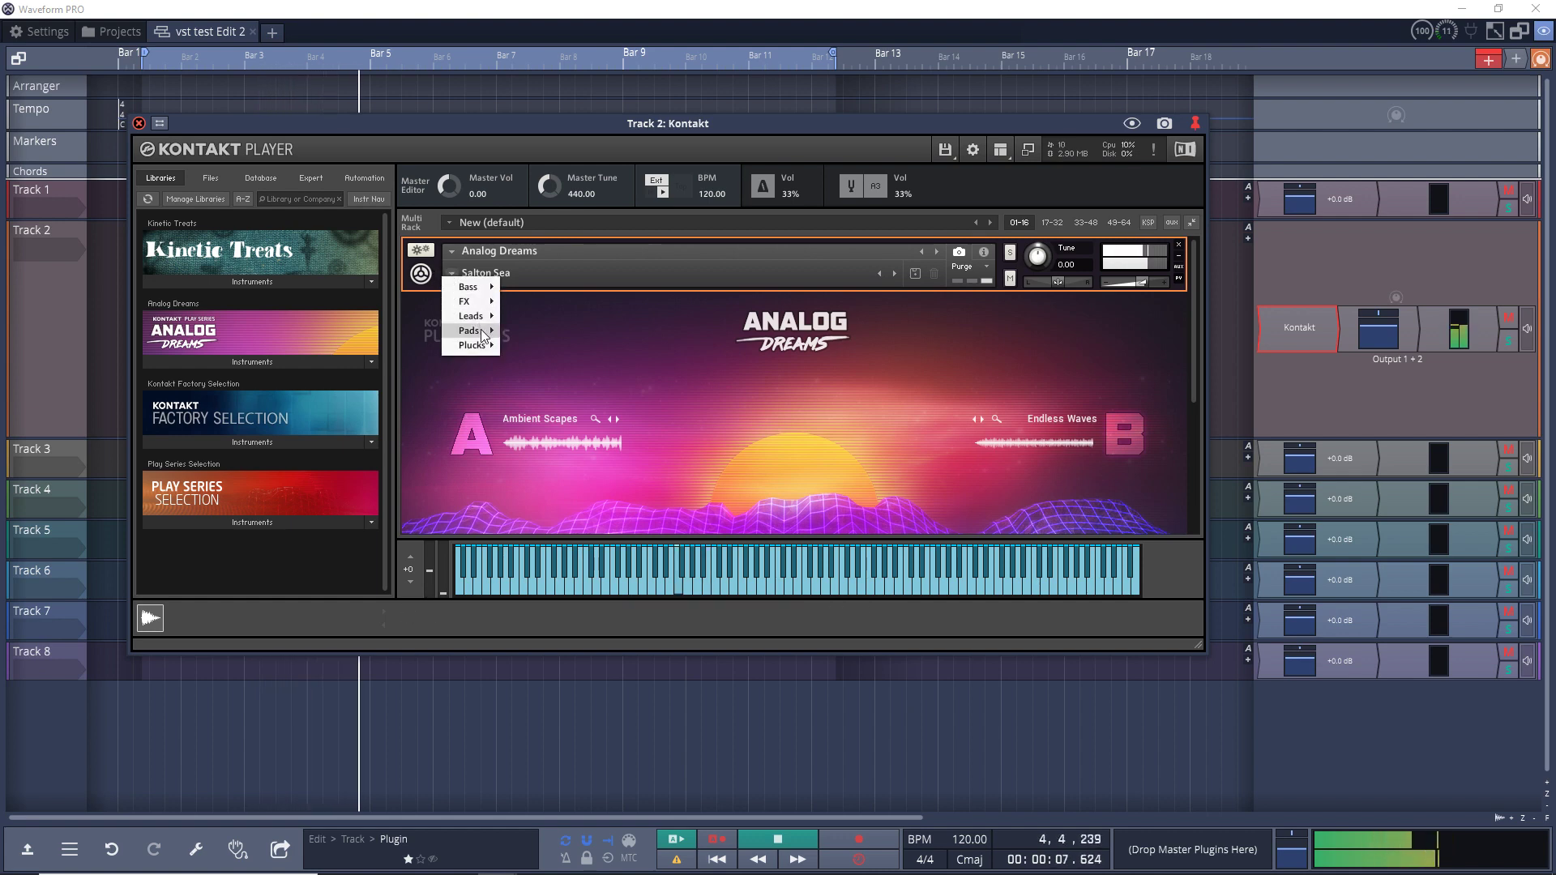
mouse_move(484, 334)
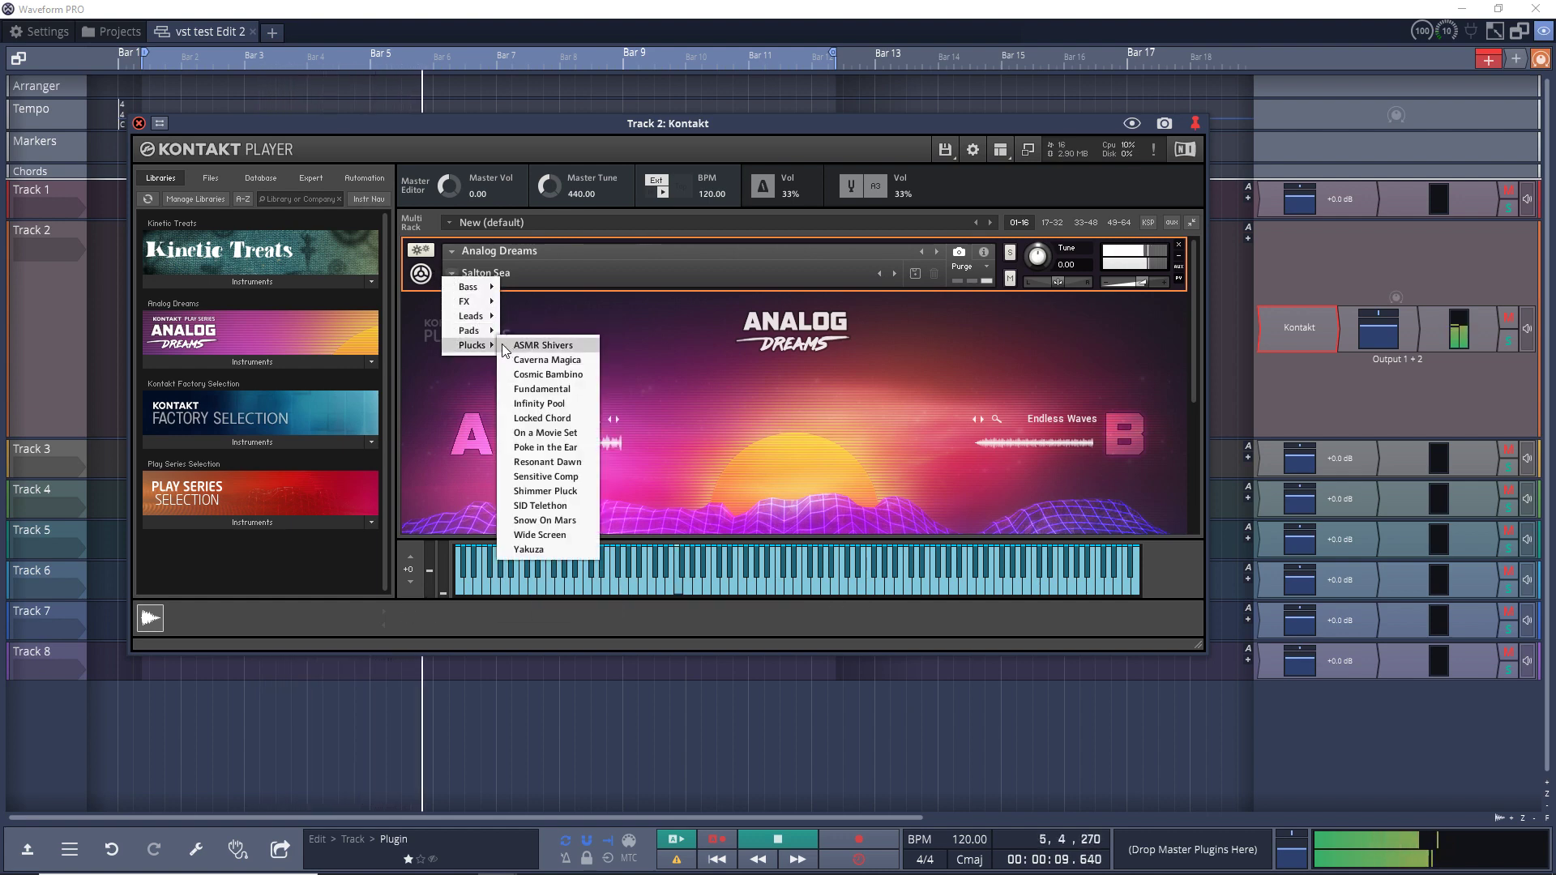
click(541, 418)
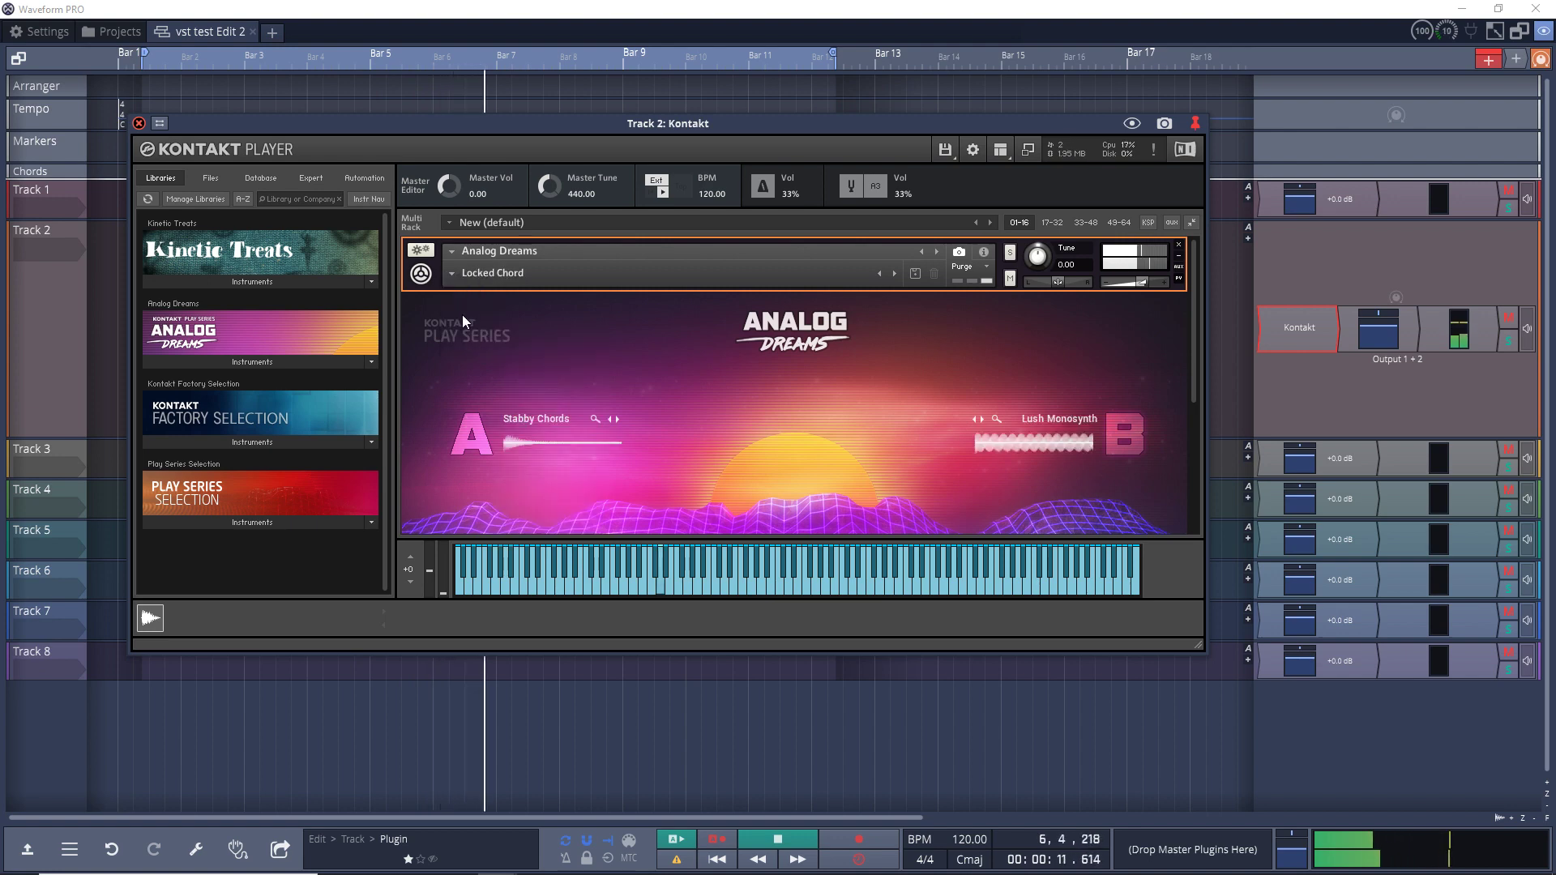
Audition the Coastline Sunset pad snapshot of Analog Dreams.
click(454, 274)
mouse_move(489, 334)
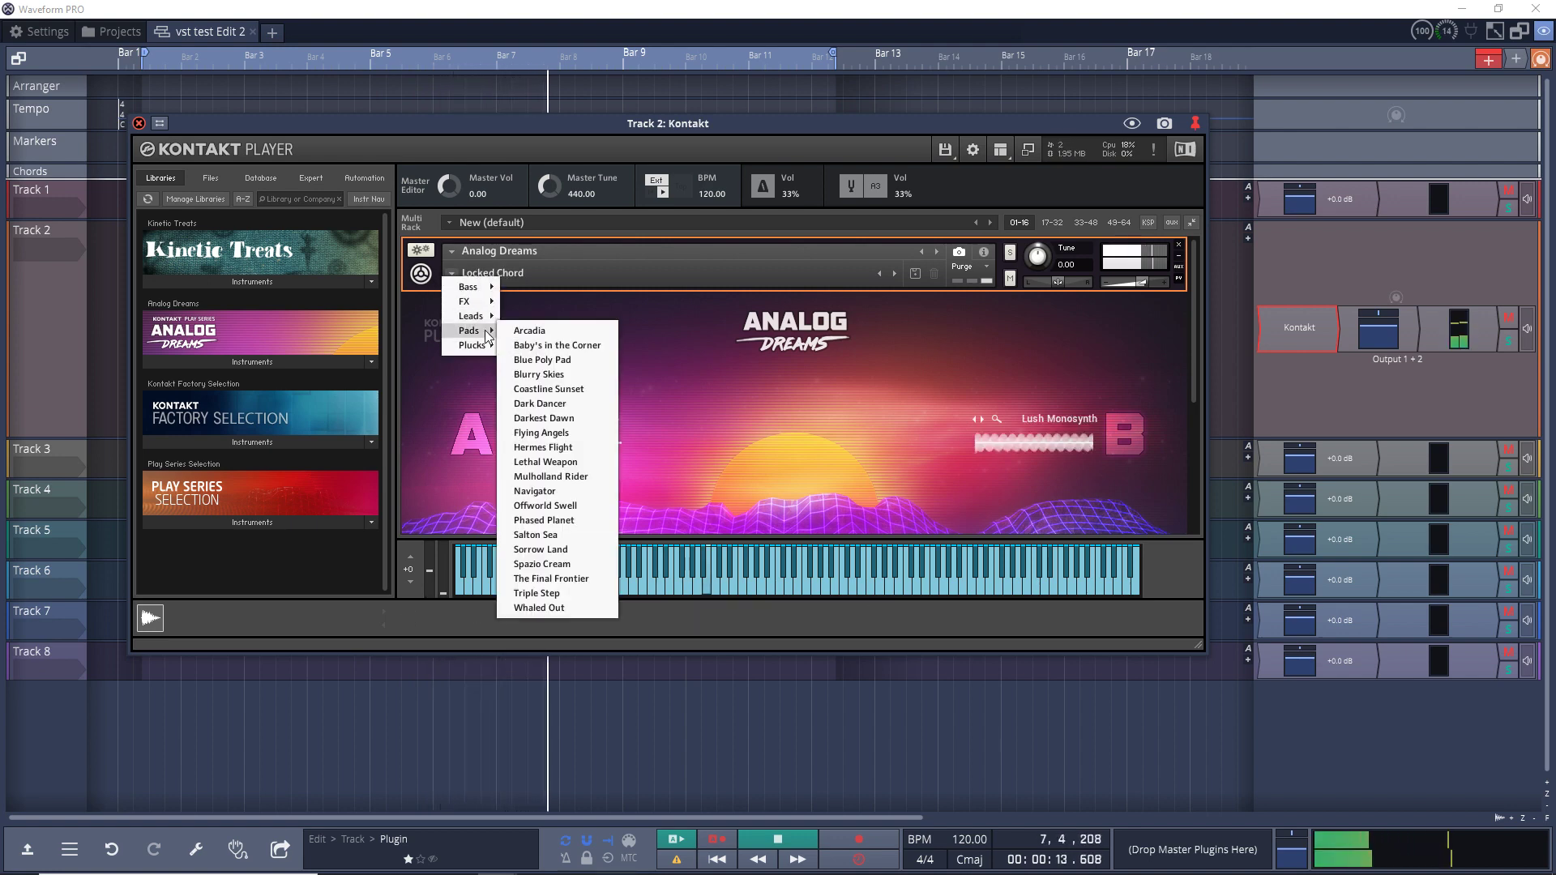
click(570, 396)
Audition the Bizarro and Hollow Sphere snapshots from the FX category of Analog Dreams.
click(447, 276)
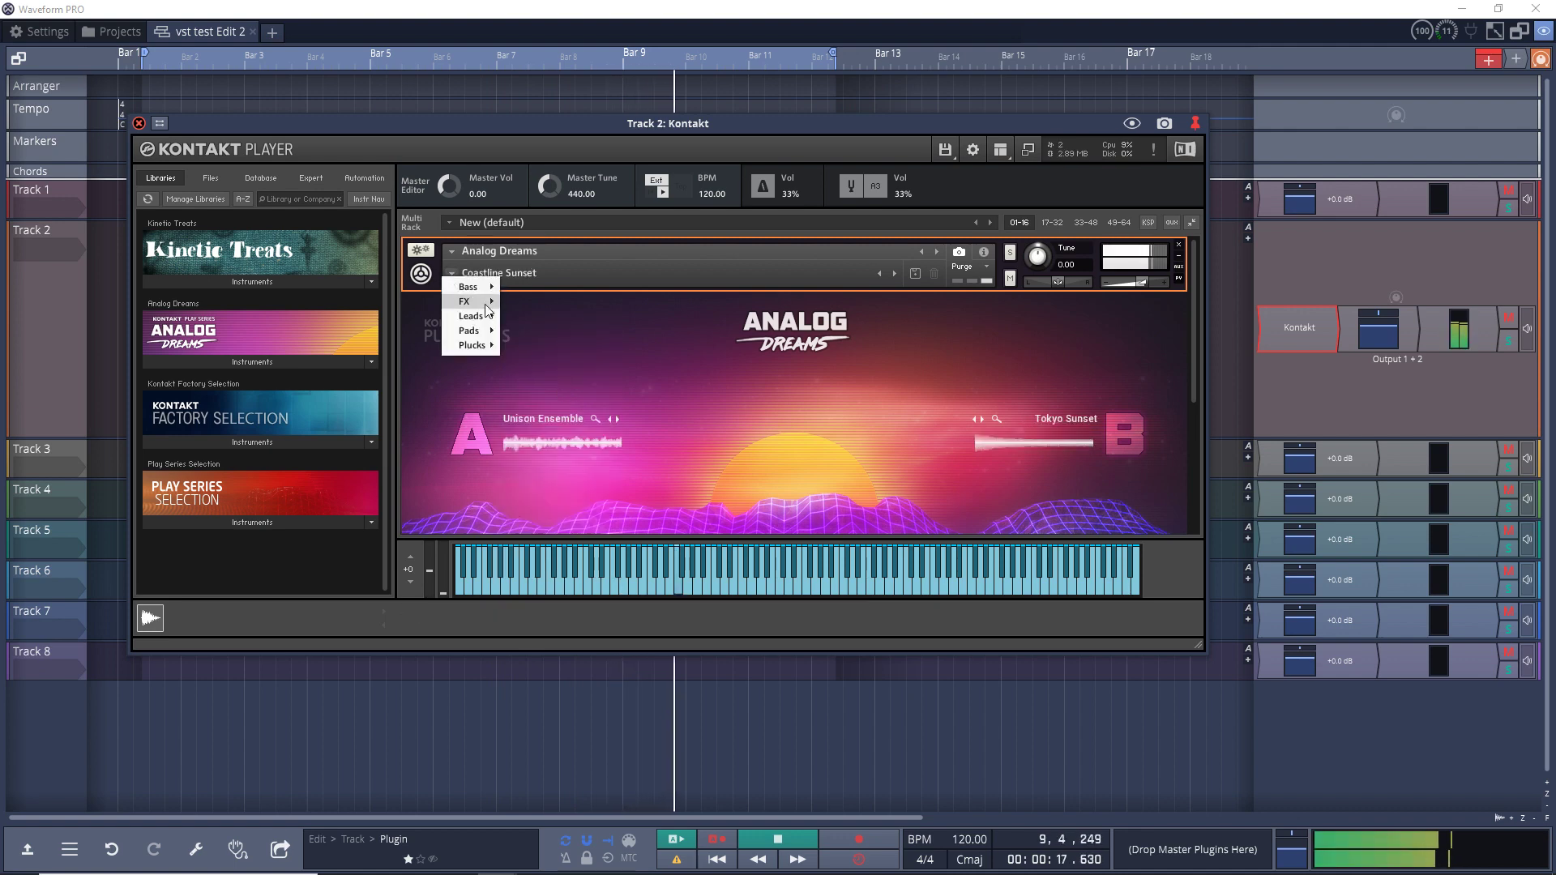
mouse_move(488, 311)
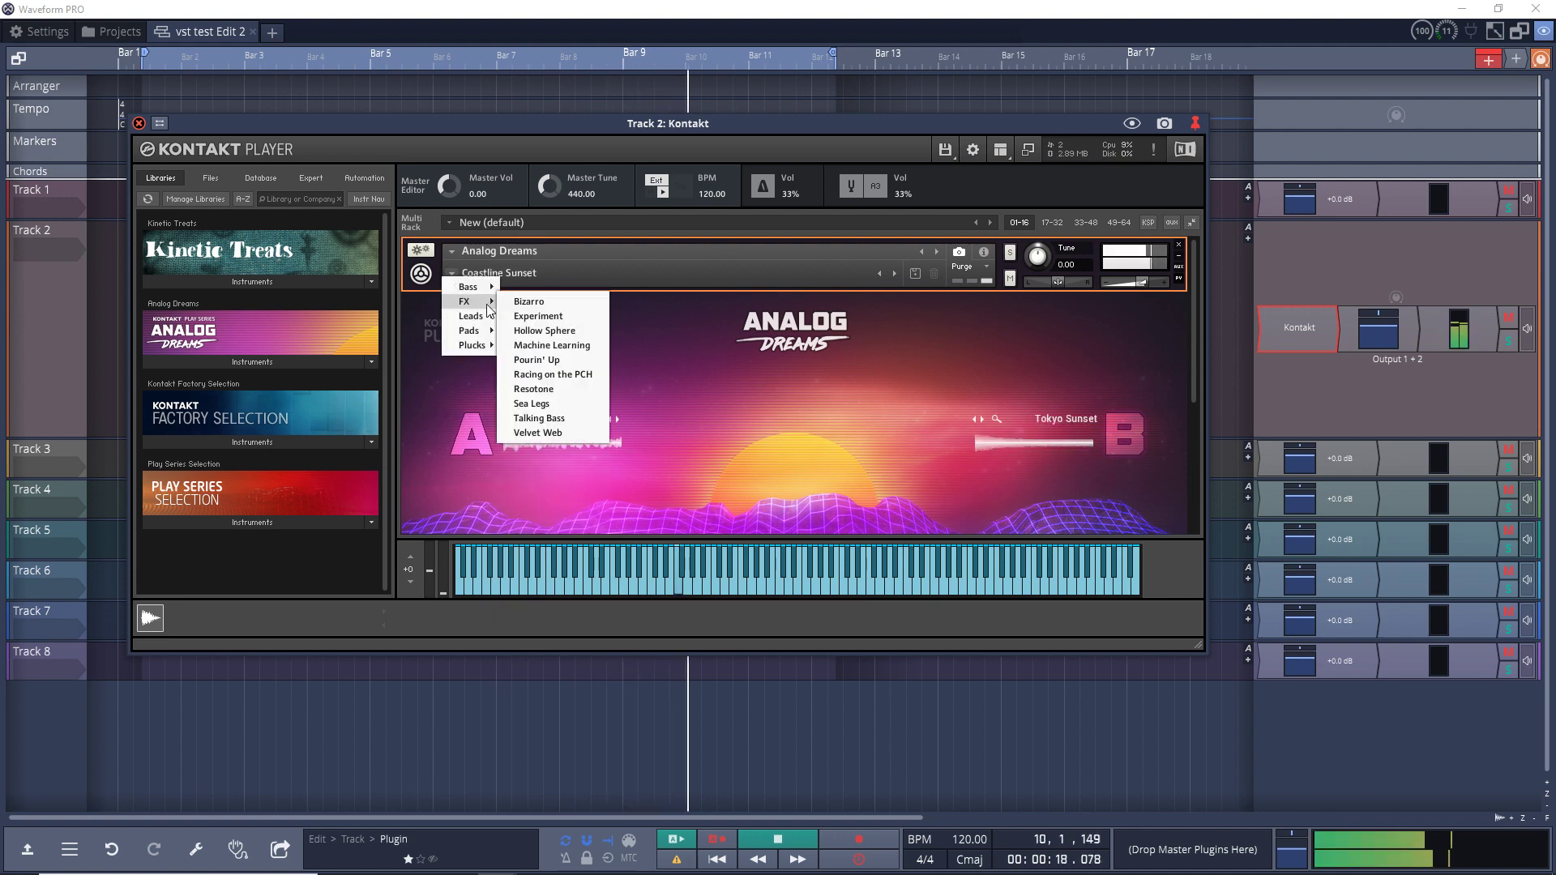
click(530, 304)
click(451, 278)
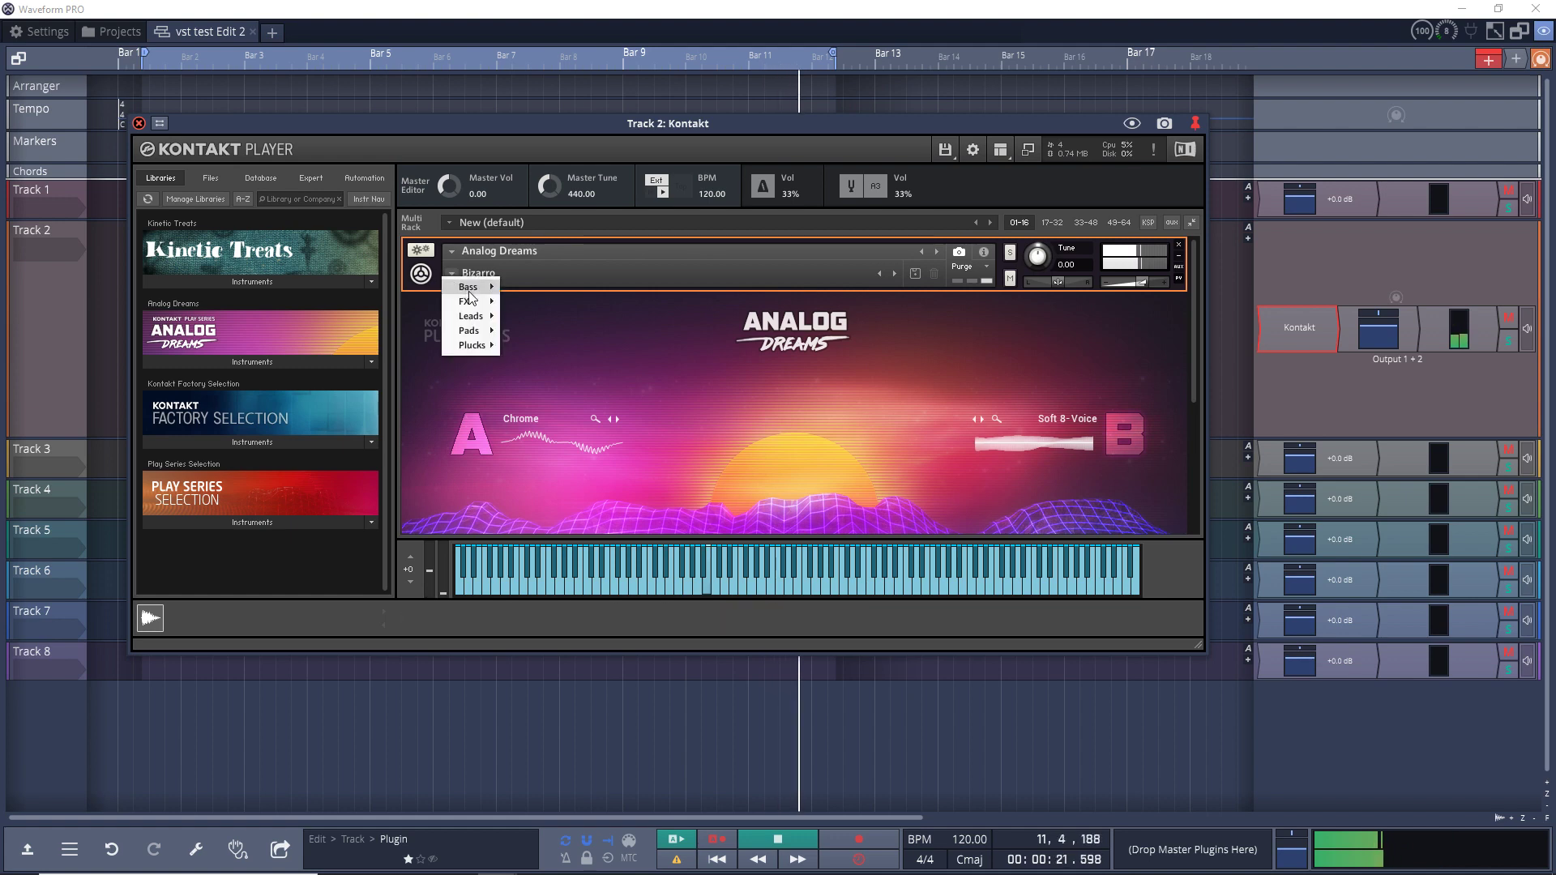
mouse_move(482, 305)
click(543, 332)
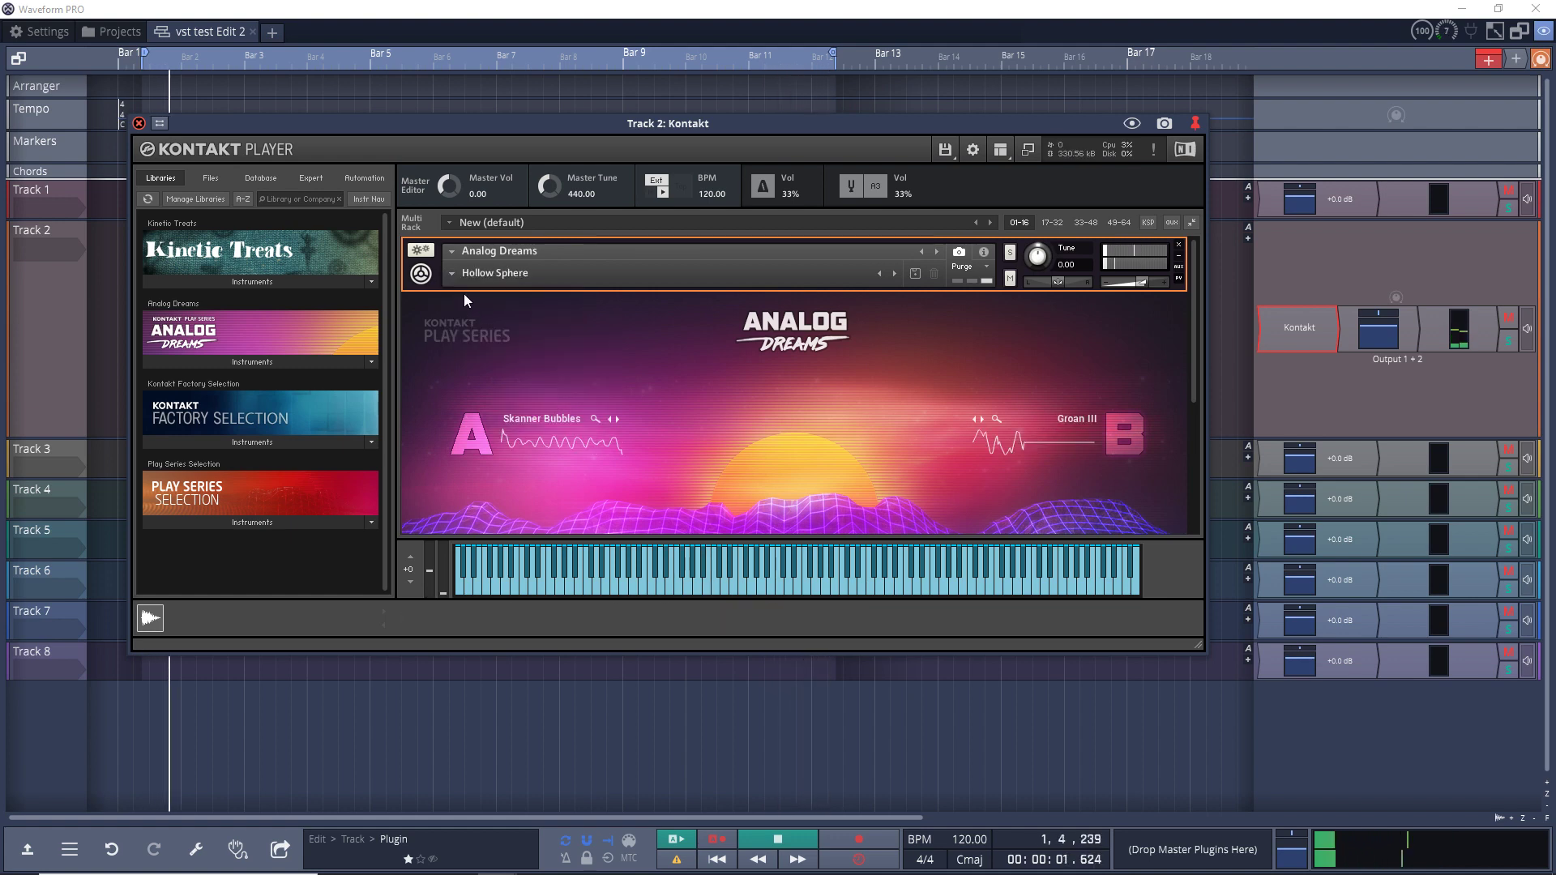
Look over the Analog Dreams bass snapshots and step through snapshots, auditioning Bandpass Attack.
click(449, 275)
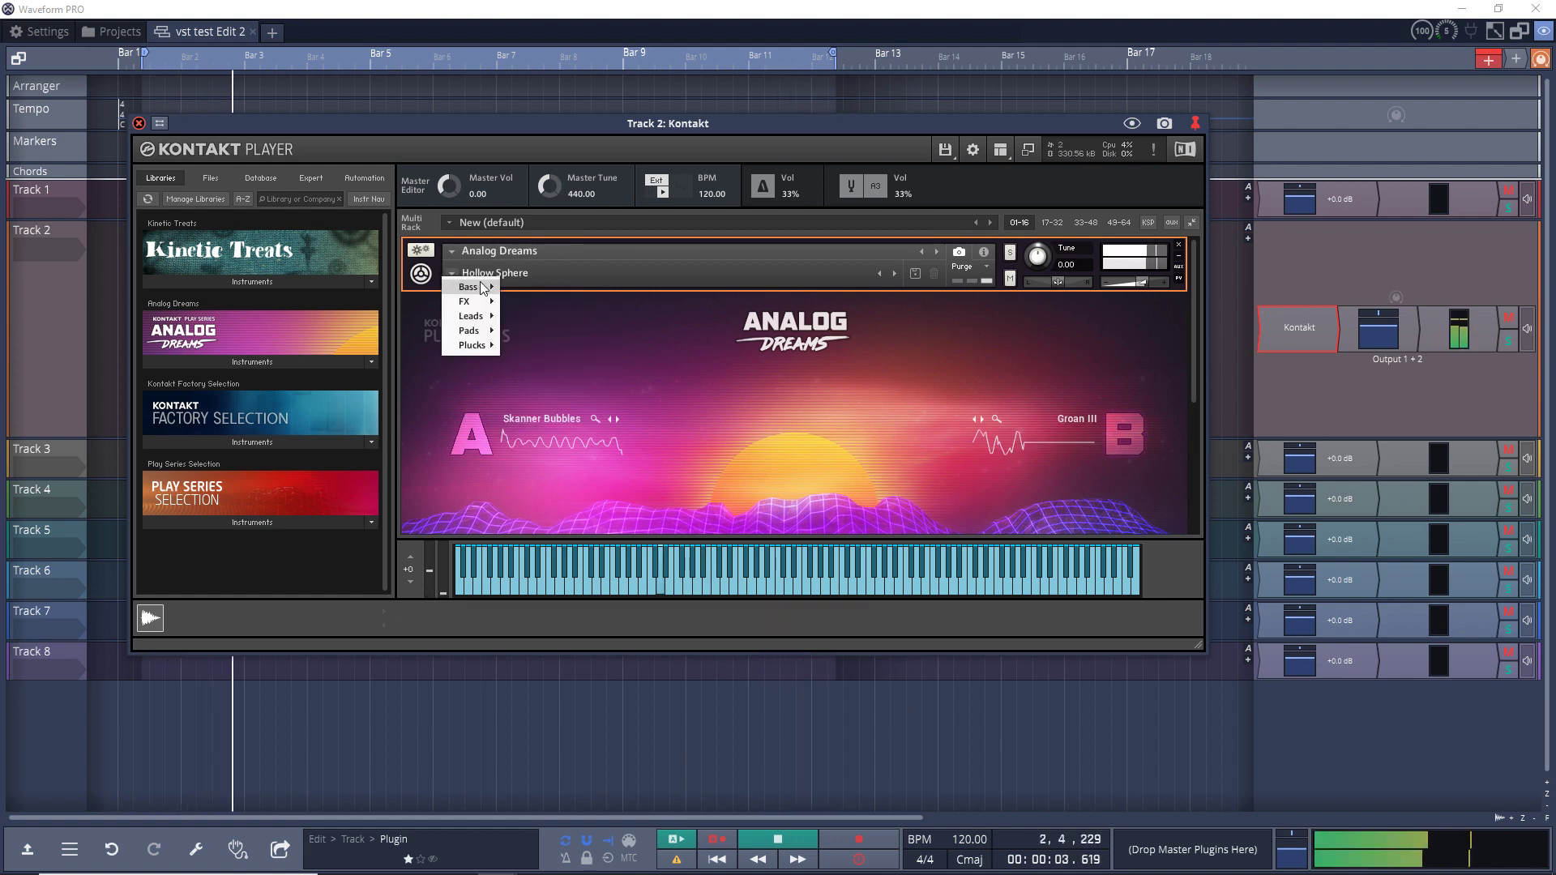
mouse_move(484, 288)
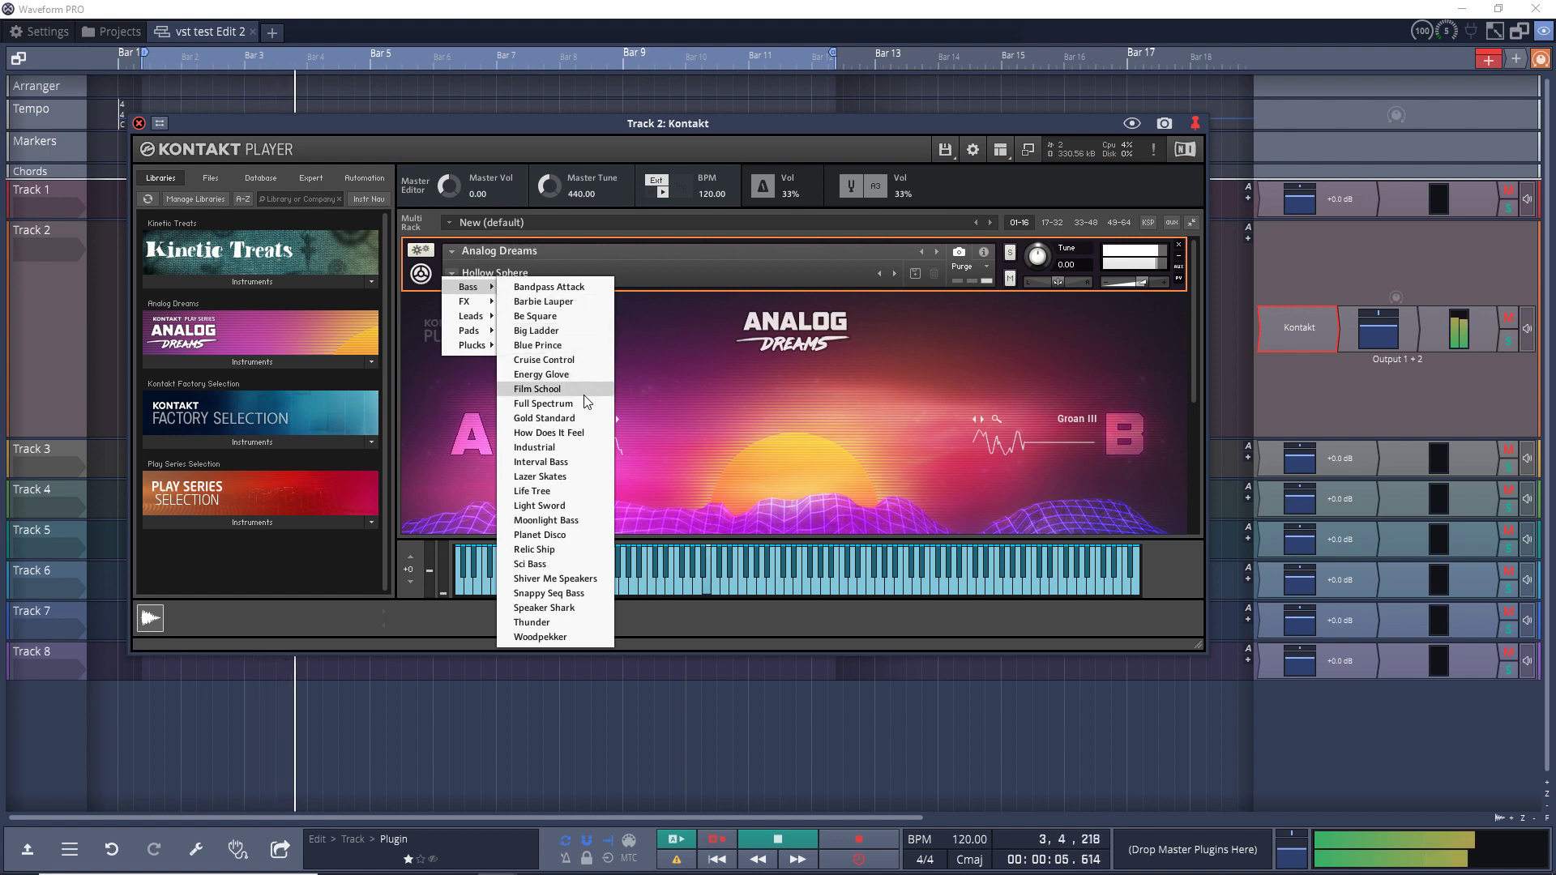
click(896, 273)
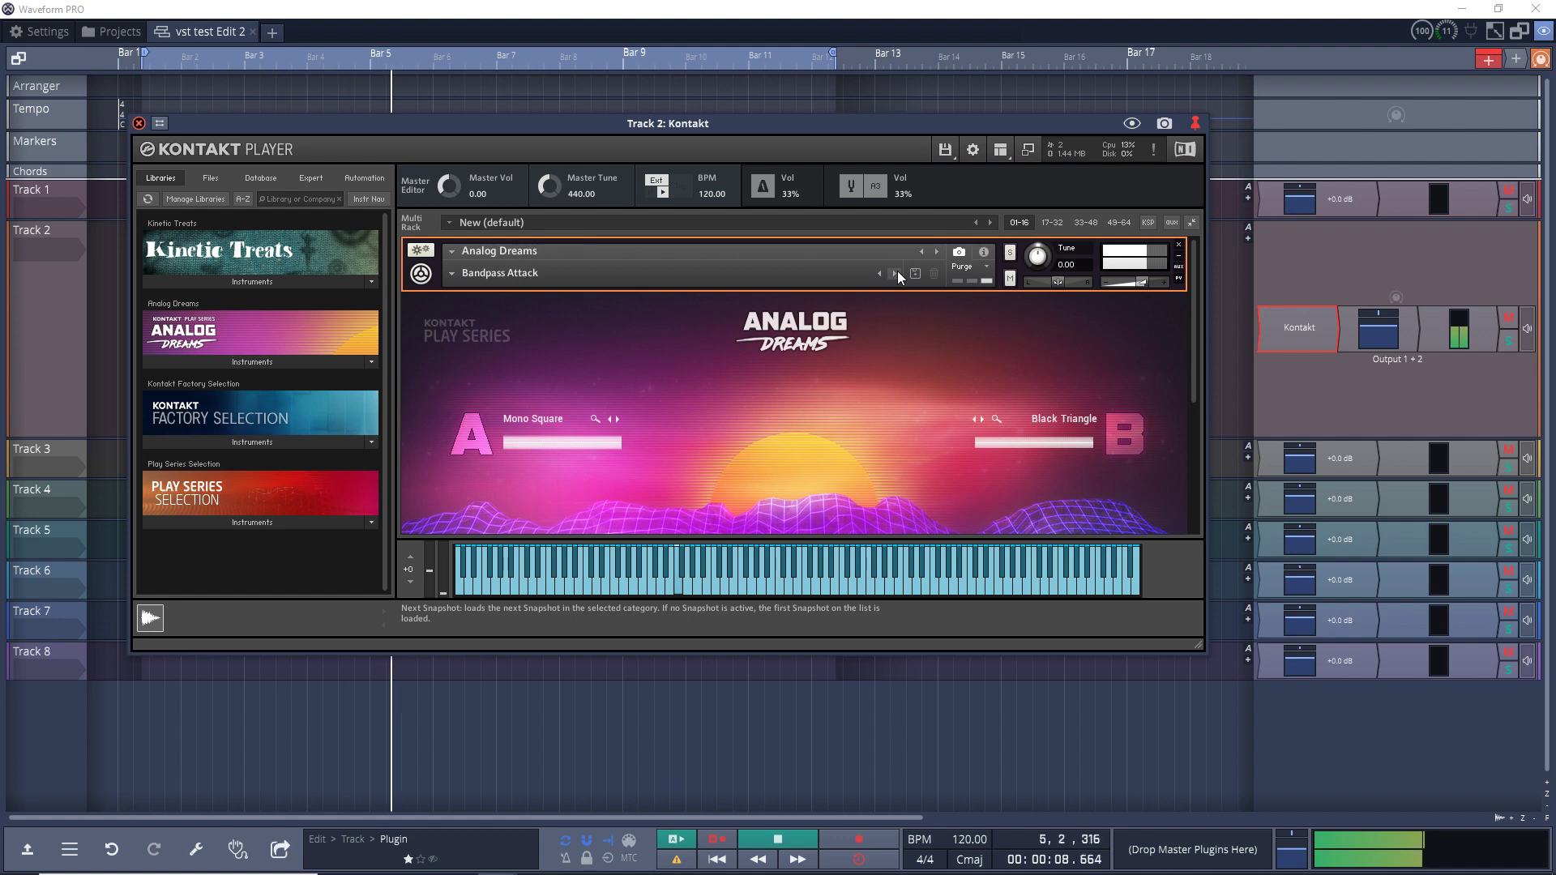
click(896, 273)
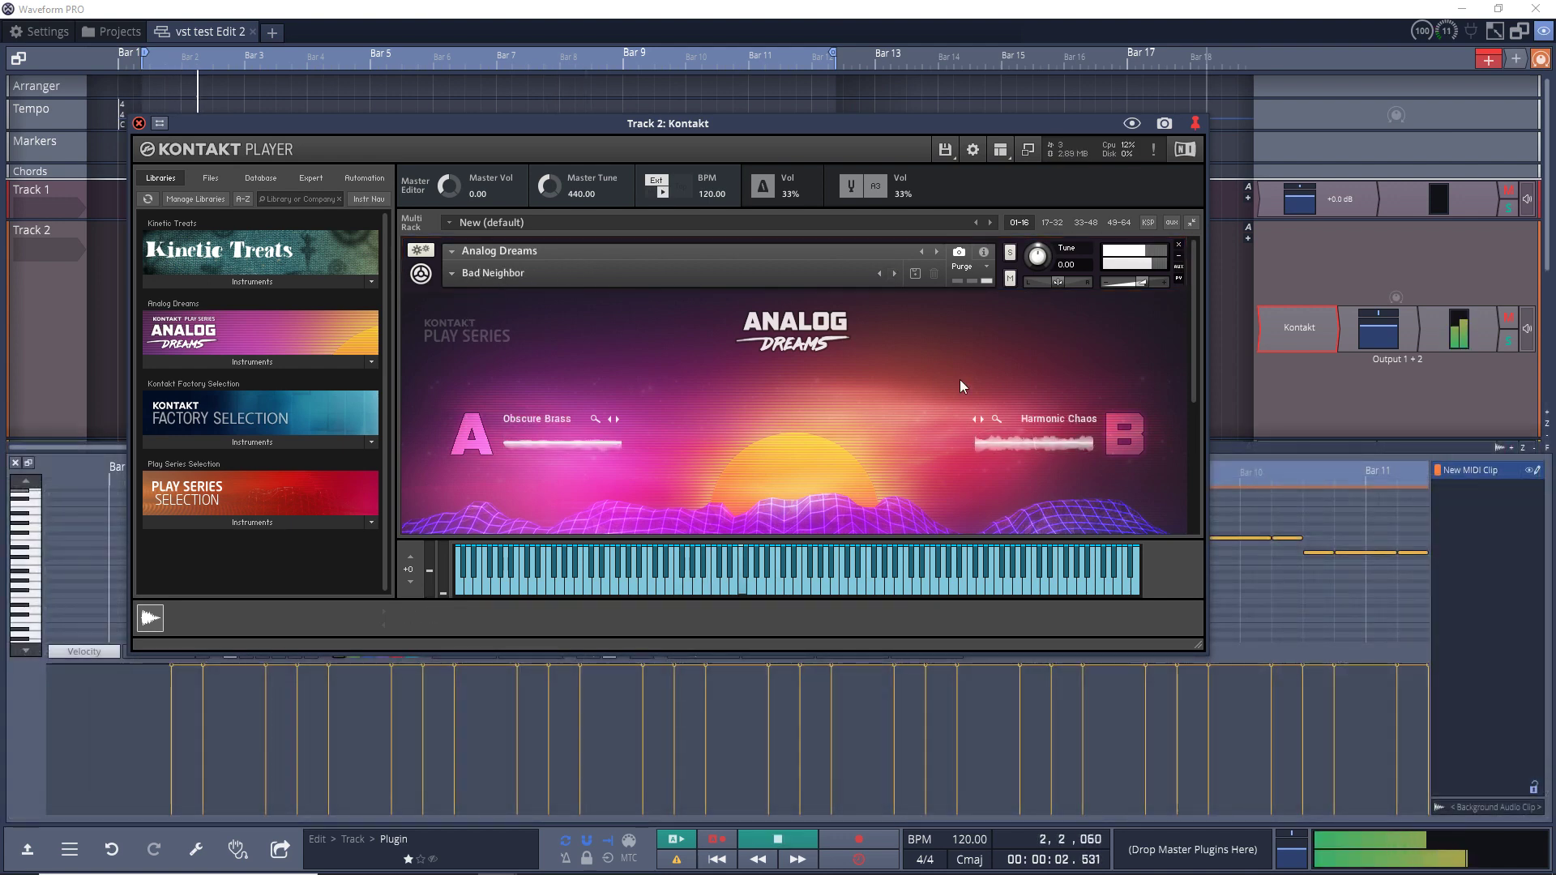
click(894, 274)
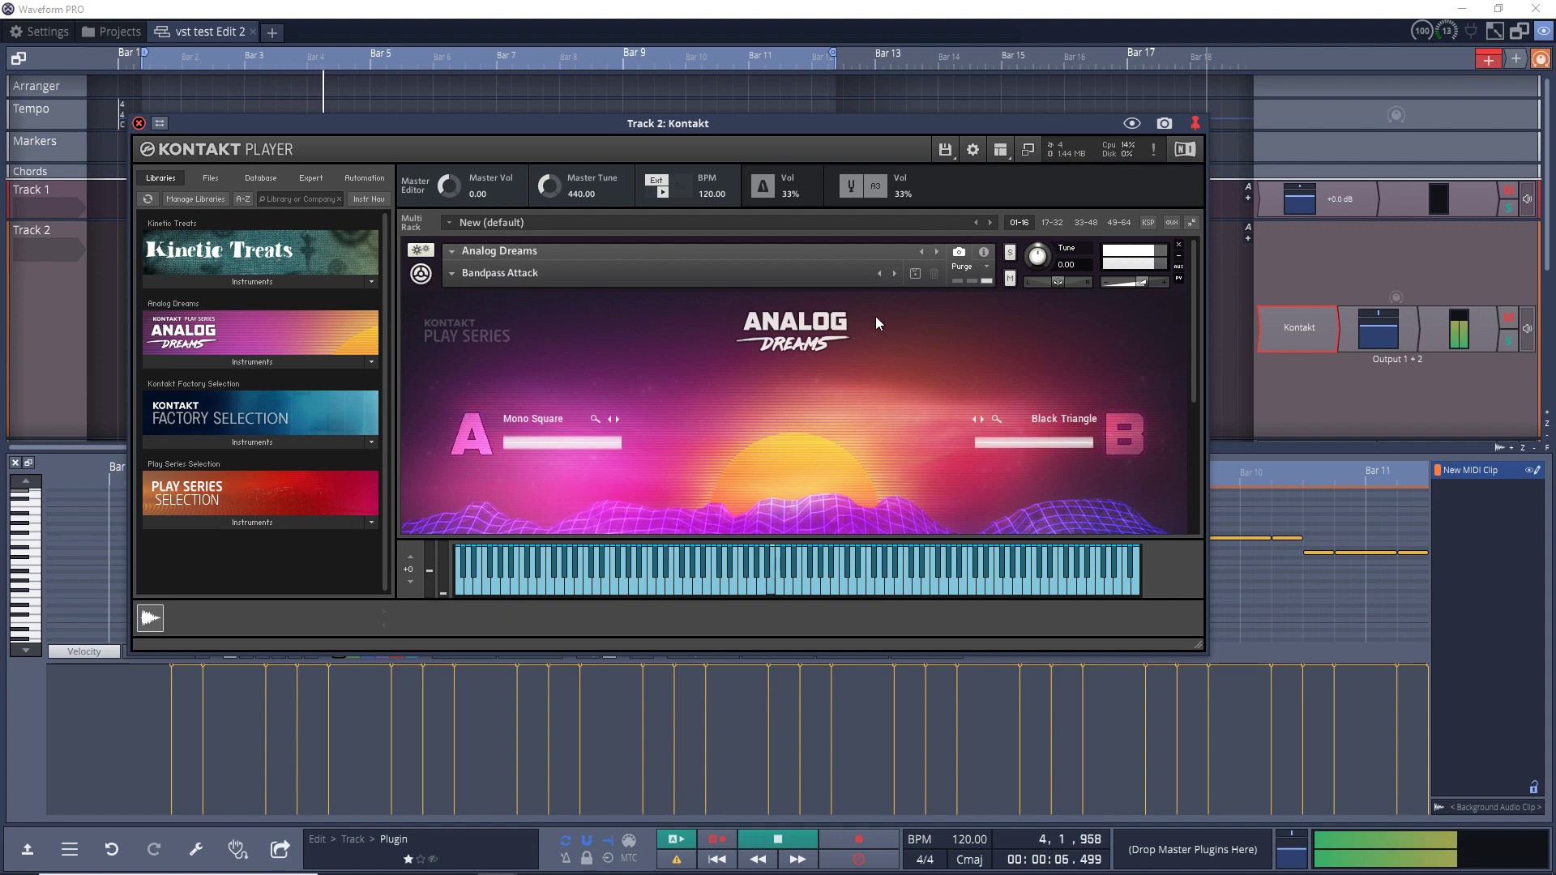
Load the Crystal Enigma snapshot from the Leads category of Analog Dreams.
click(452, 274)
mouse_move(489, 322)
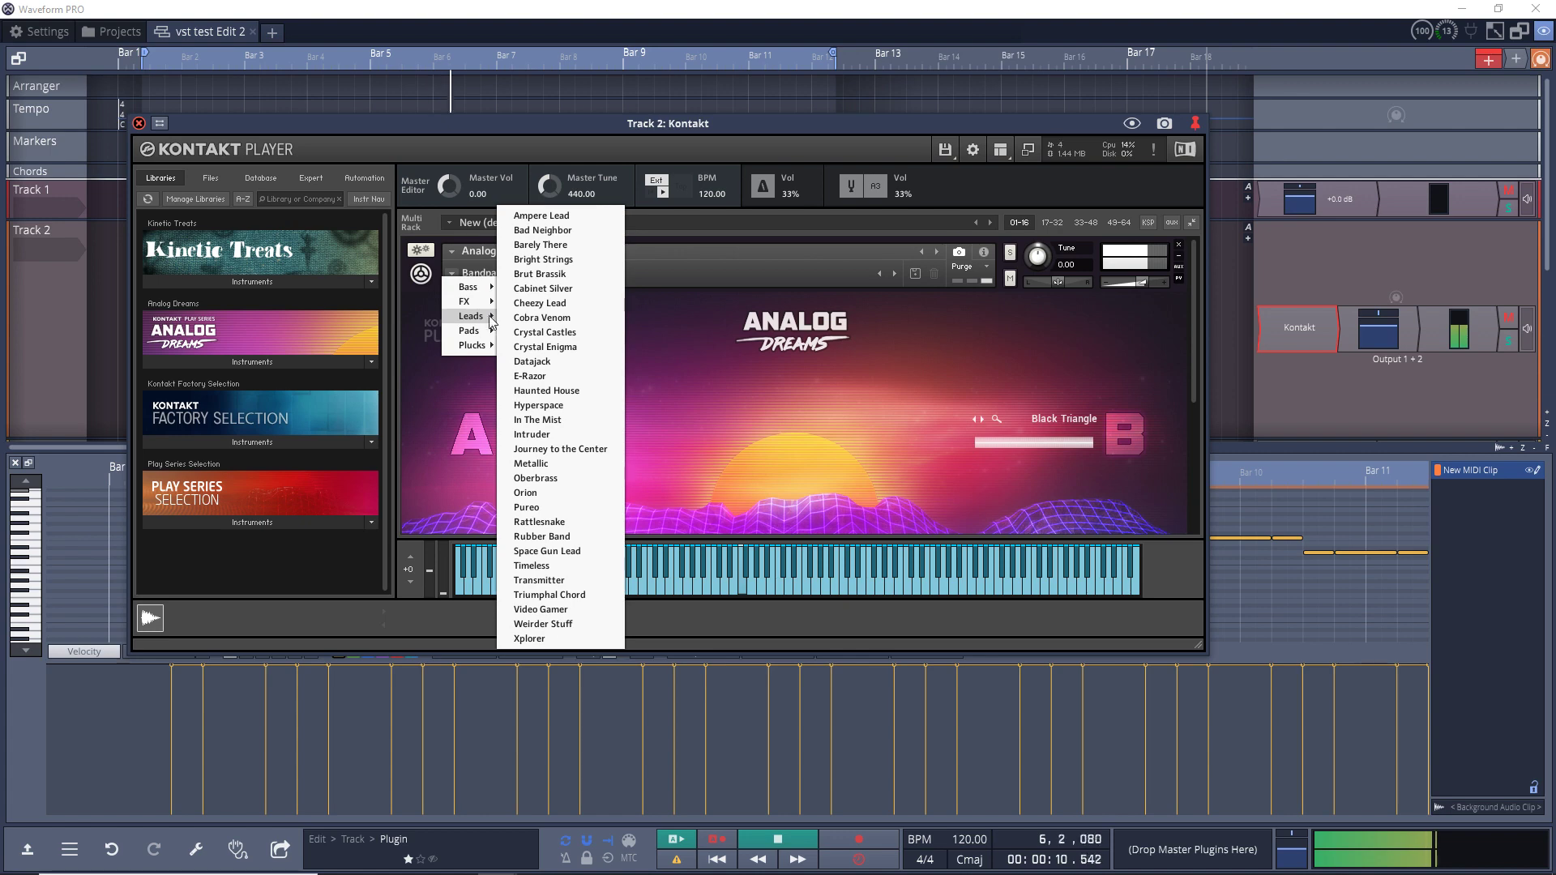
click(545, 347)
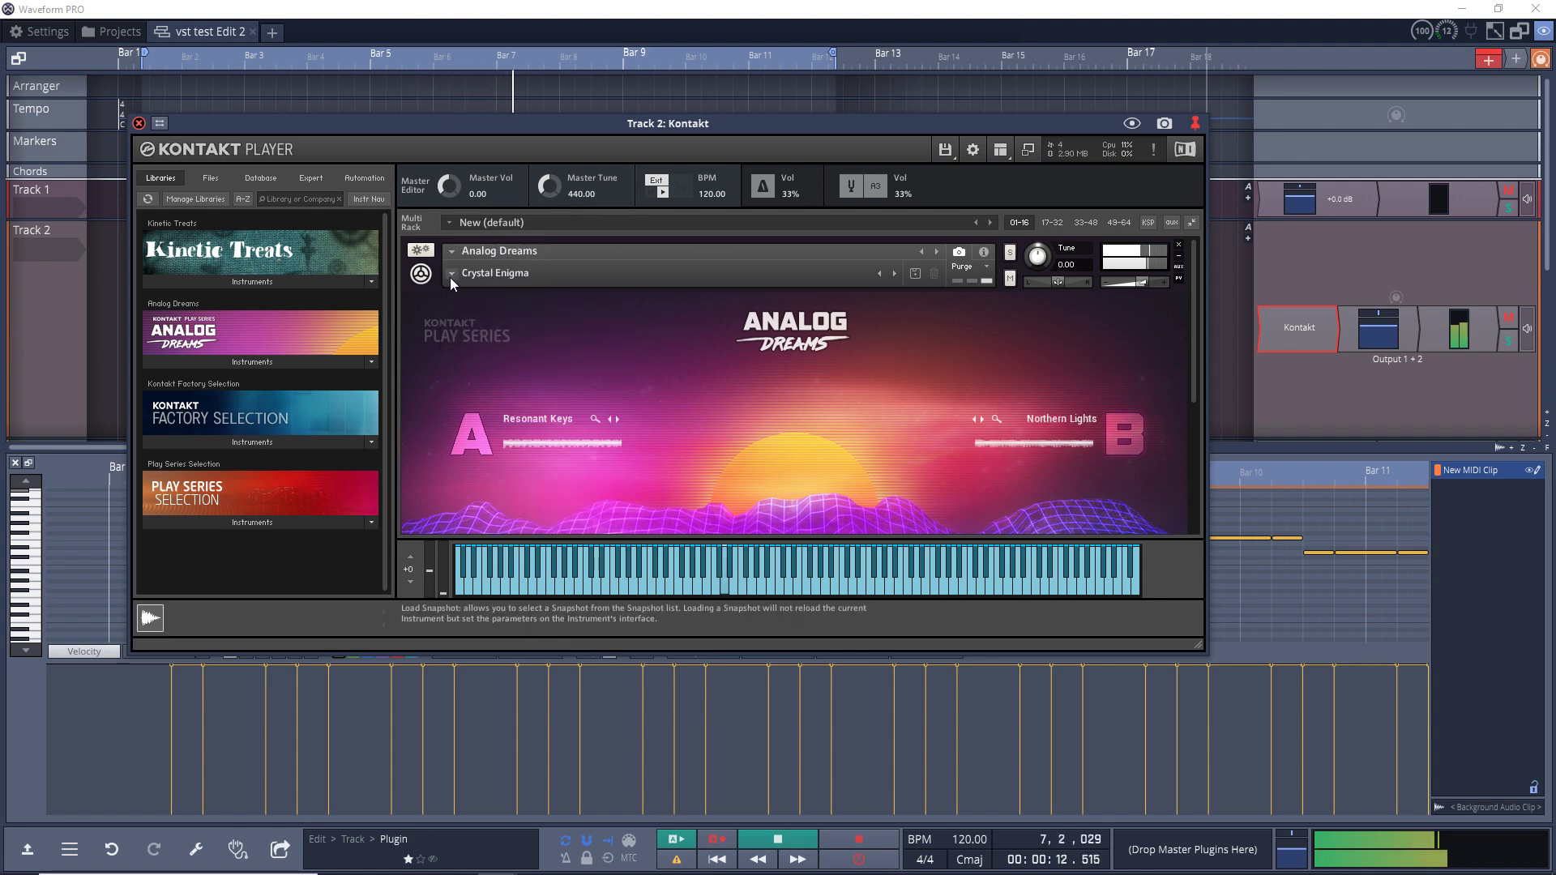
click(451, 274)
mouse_move(462, 292)
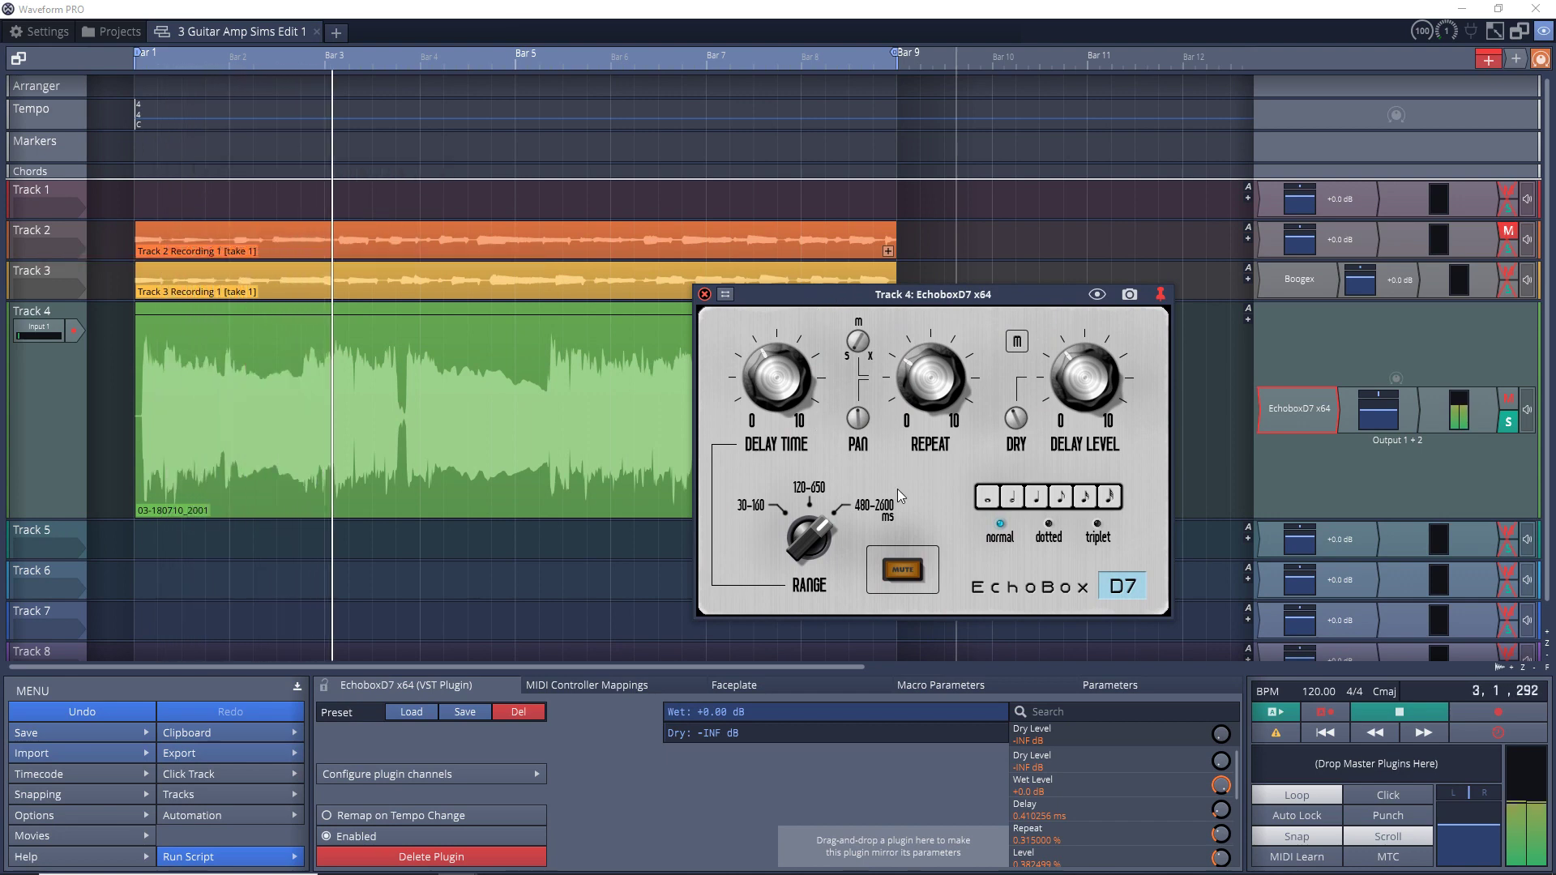
Try EchoboxD7's triplet timing on Track 4, switch back to normal, and lower the repeat amount to about 0.34.
click(1099, 523)
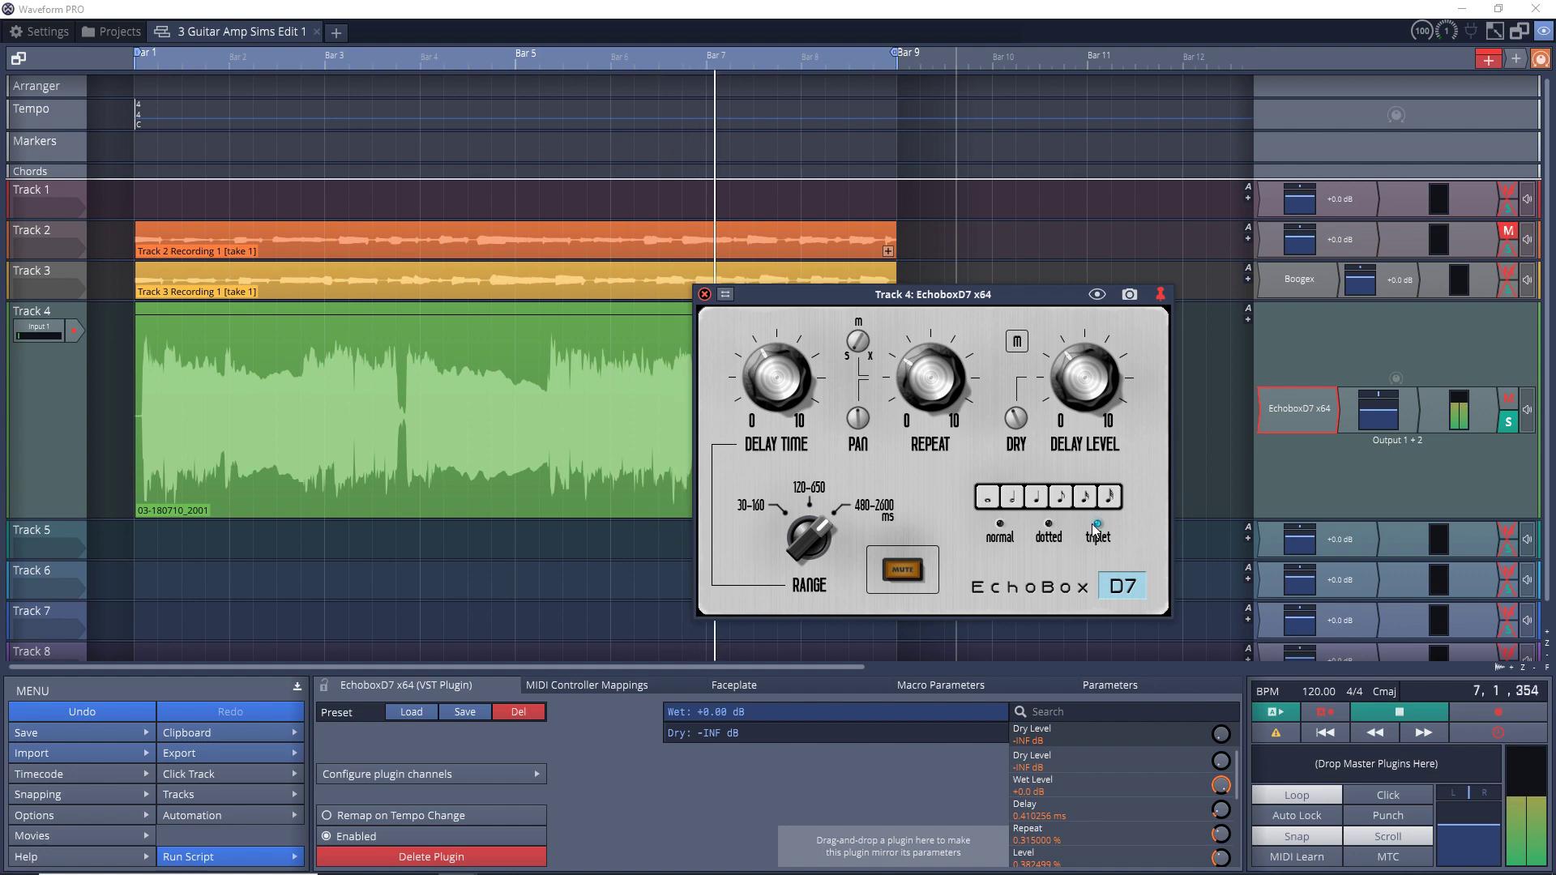
click(994, 527)
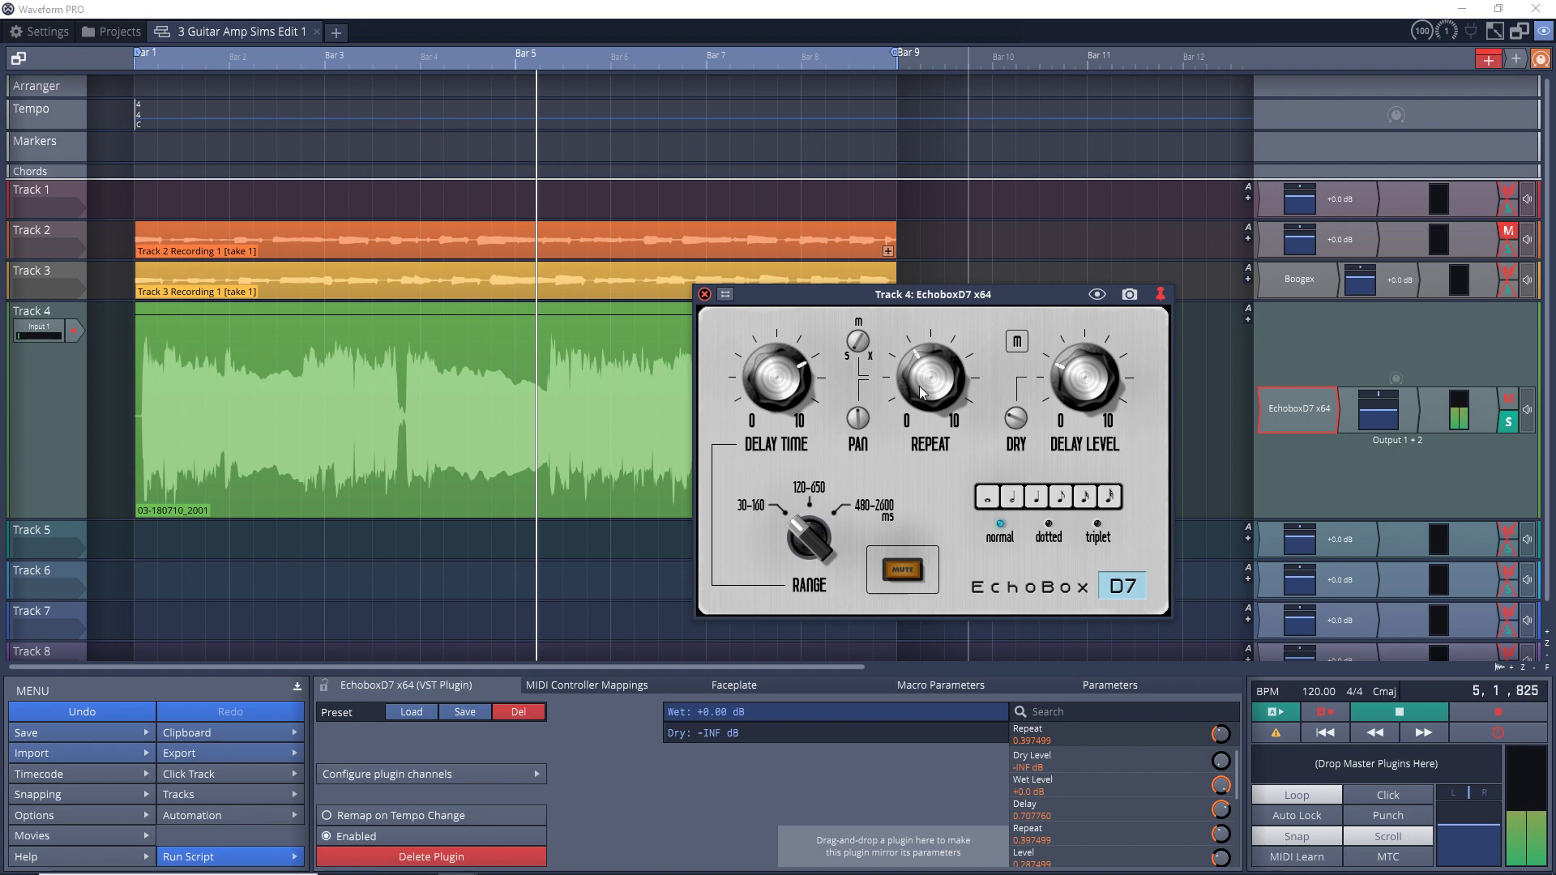
drag(920, 386, 920, 410)
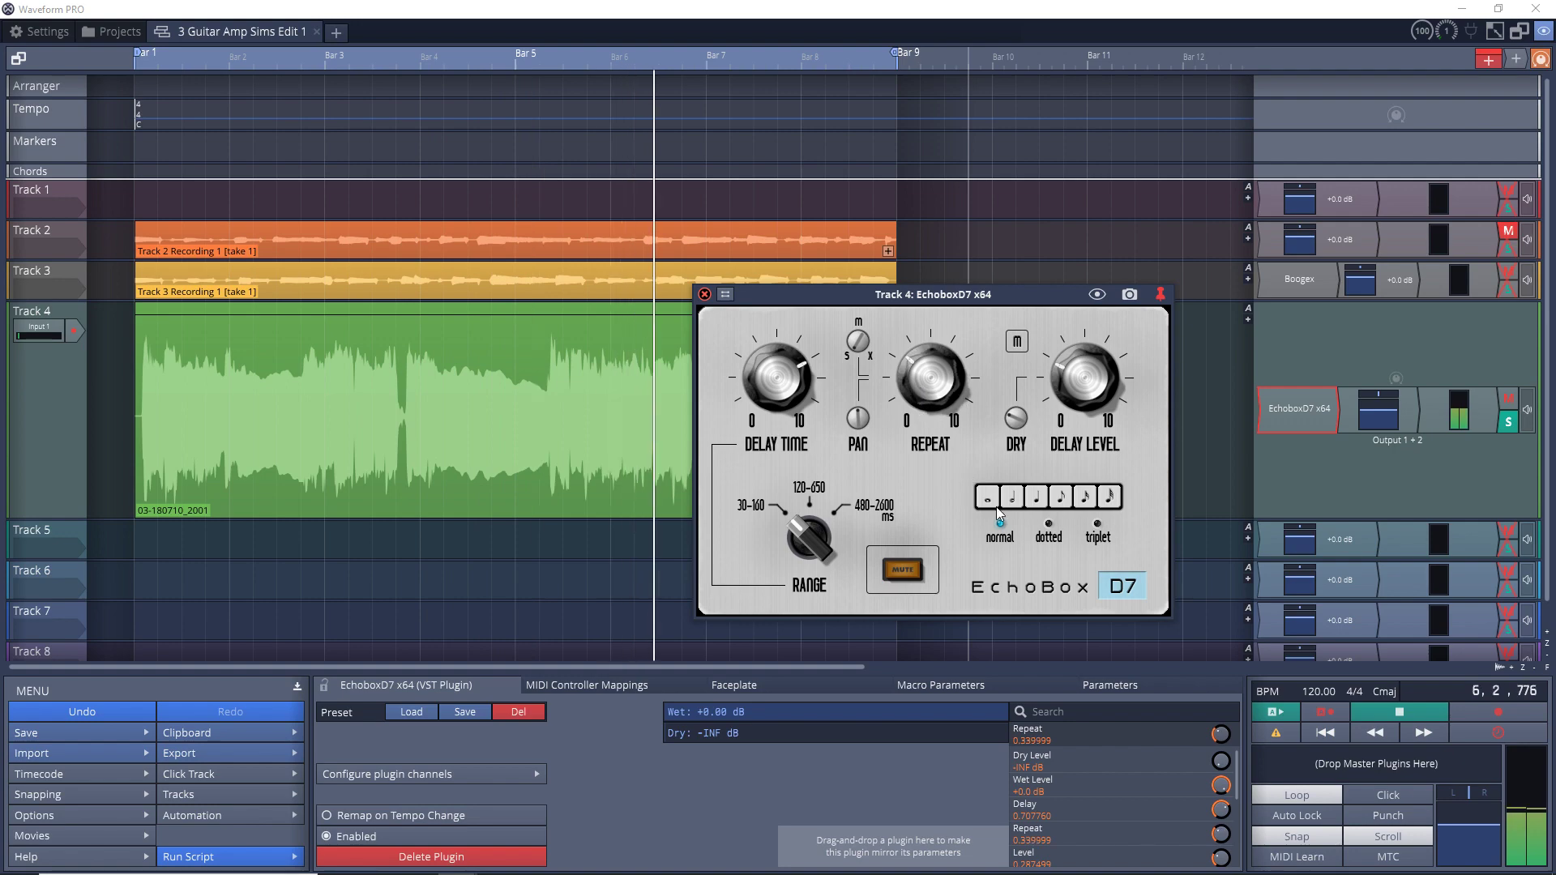